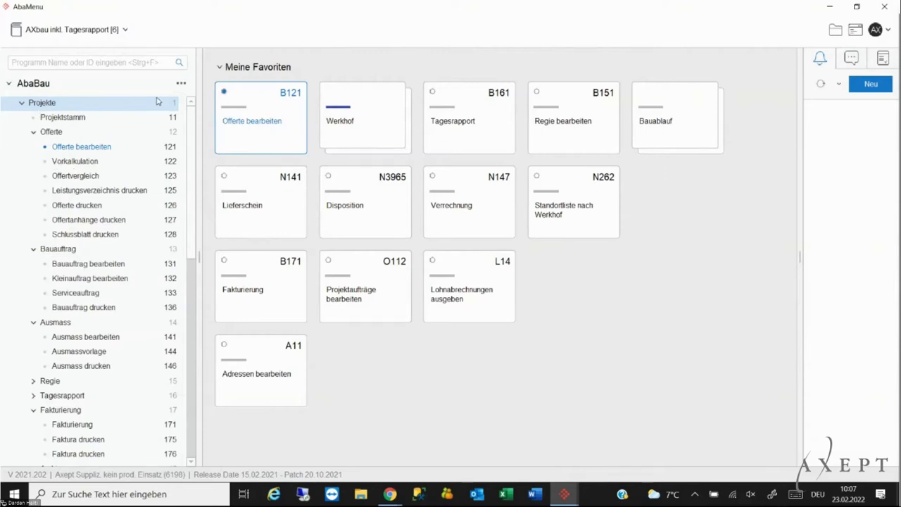
- Open the Bauablauf favourites group and switch to the open 121 Offerte bearbeiten window
{"action": "left_click", "coordinate": [181, 86]}
{"action": "key", "text": "Escape"}
{"action": "left_click", "coordinate": [674, 128]}
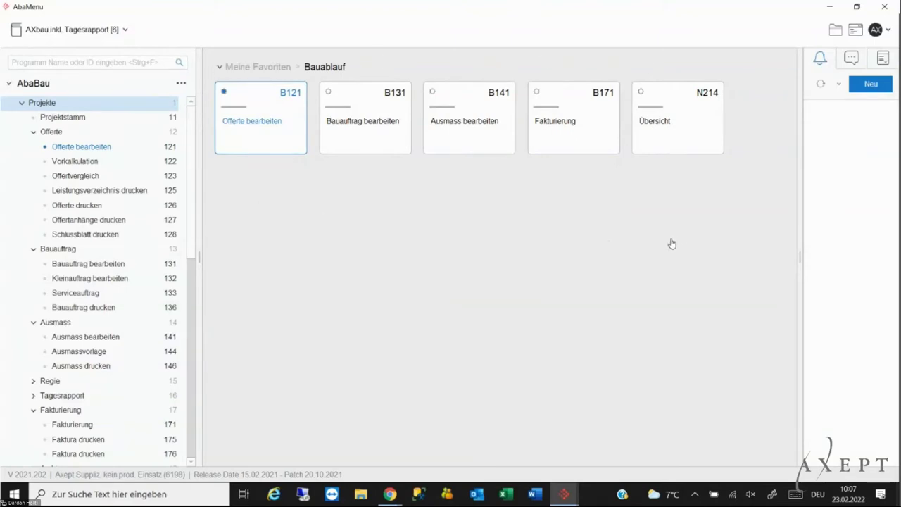
{"action": "mouse_move", "coordinate": [564, 494]}
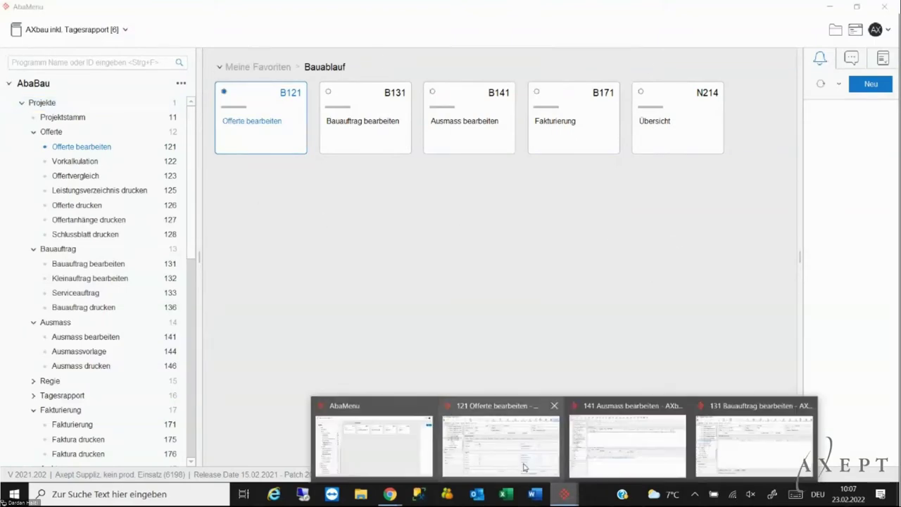
{"action": "left_click", "coordinate": [508, 451]}
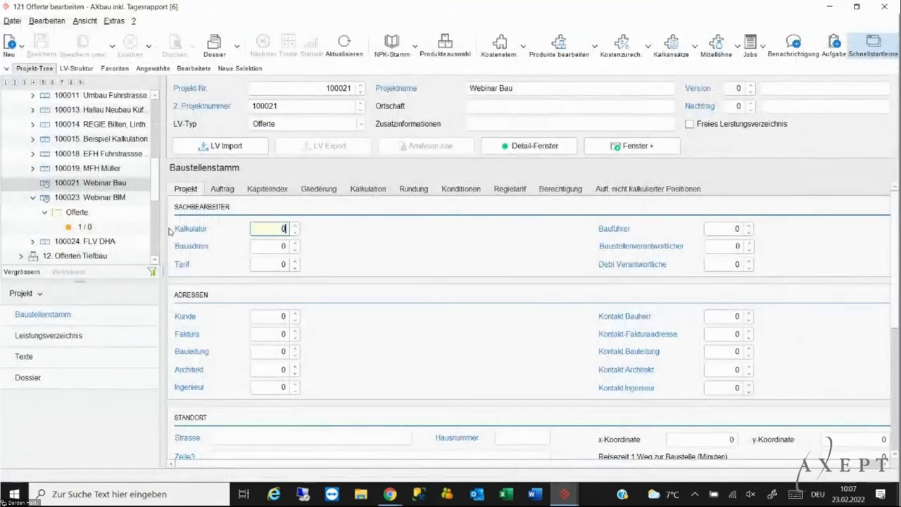
- Widen and lengthen the project tree area and select project 100021 Webinar Bau
{"action": "left_click_drag", "start_coordinate": [164, 228], "coordinate": [205, 228]}
{"action": "left_click_drag", "start_coordinate": [100, 282], "coordinate": [111, 351]}
{"action": "left_click", "coordinate": [66, 184]}
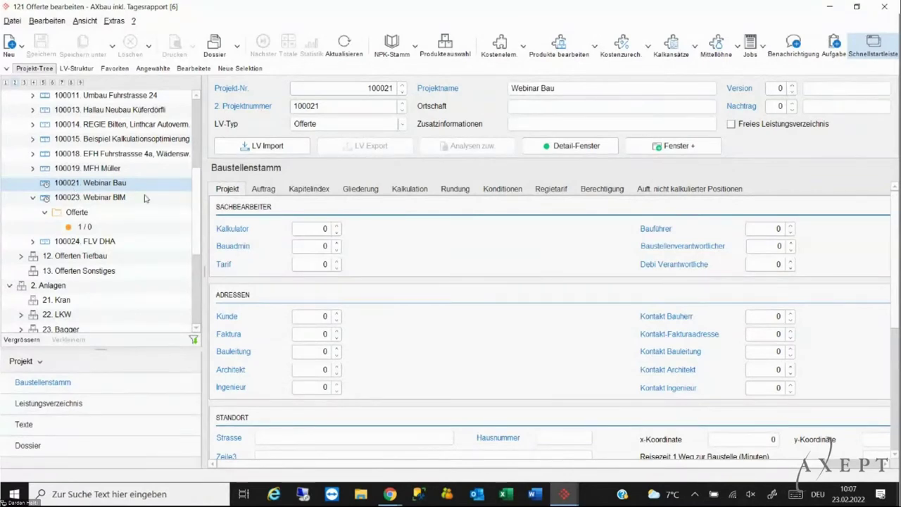
{"action": "left_click_drag", "start_coordinate": [203, 209], "coordinate": [182, 210]}
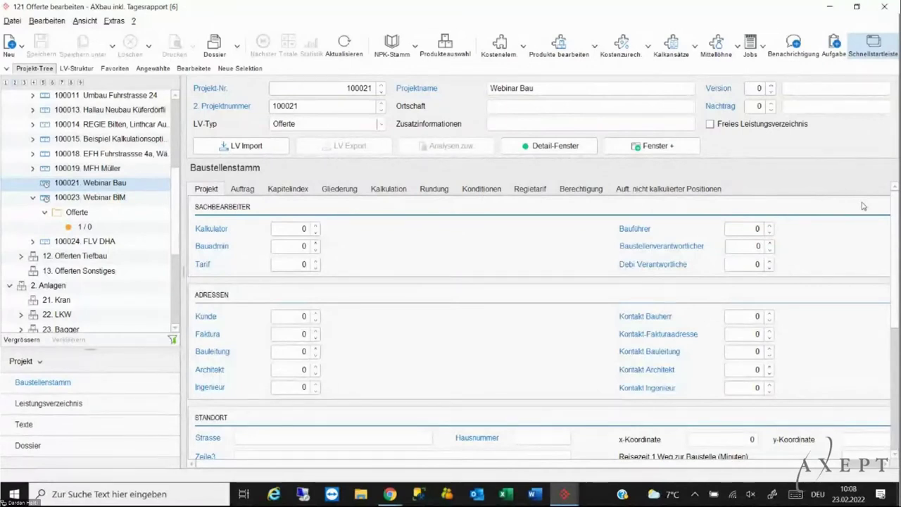
{"action": "scroll", "coordinate": [896, 241], "scroll_direction": "down", "scroll_amount": 1}
{"action": "left_click_drag", "start_coordinate": [896, 241], "coordinate": [881, 197]}
{"action": "scroll", "coordinate": [170, 213], "scroll_direction": "down", "scroll_amount": 1}
{"action": "scroll", "coordinate": [118, 235], "scroll_direction": "up", "scroll_amount": 2}
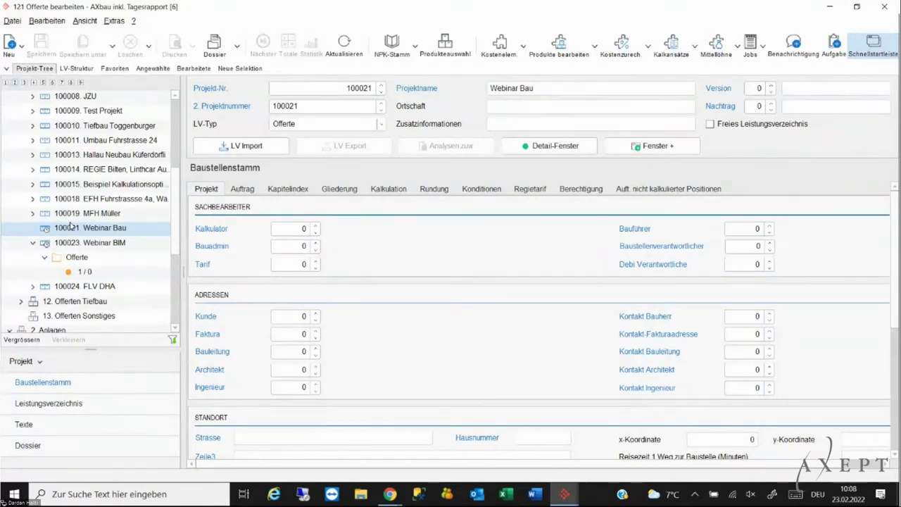
{"action": "left_click_drag", "start_coordinate": [182, 197], "coordinate": [175, 196]}
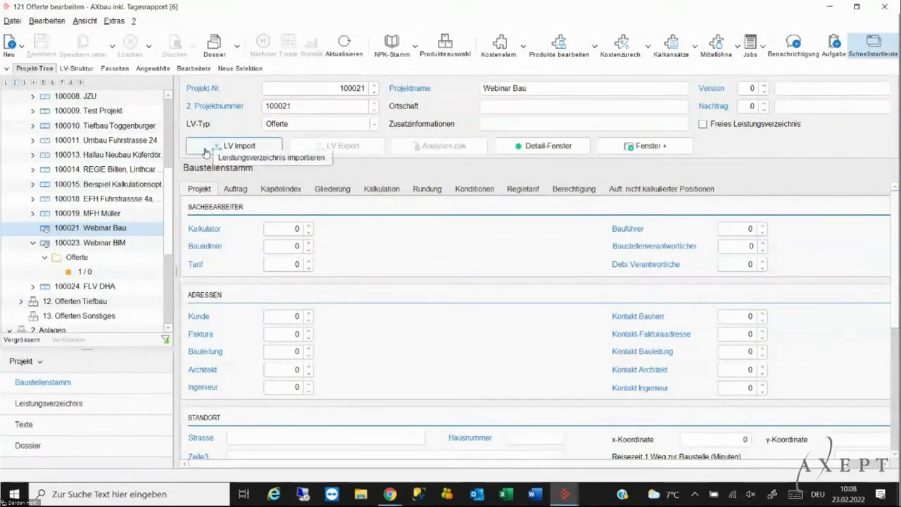
- Open the LV import for project 100021 in a maximized window and toggle the CRB-SIA-Test option
{"action": "left_click", "coordinate": [240, 148]}
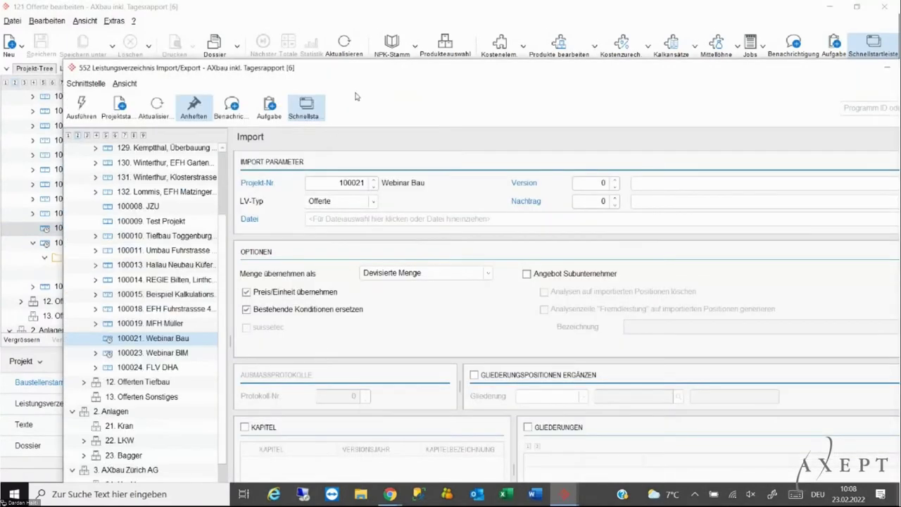
{"action": "left_click_drag", "start_coordinate": [364, 68], "coordinate": [365, 71]}
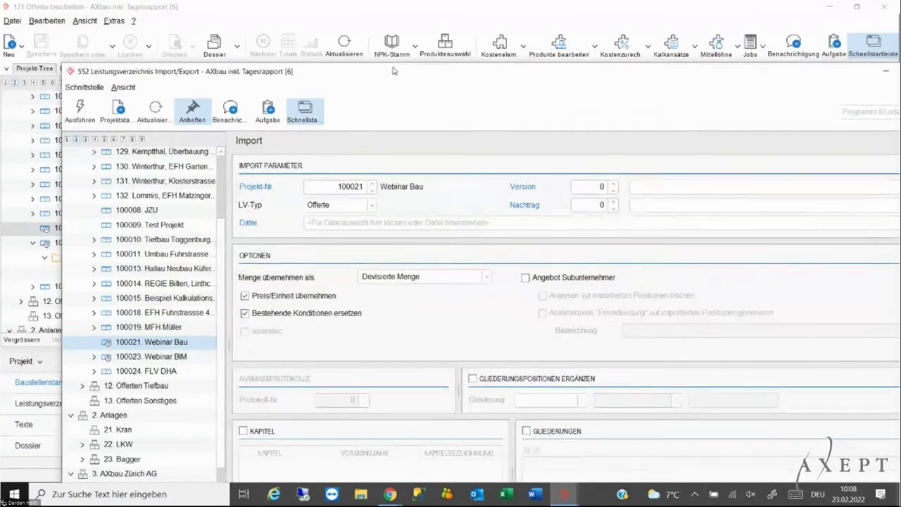
{"action": "double_click", "coordinate": [395, 73]}
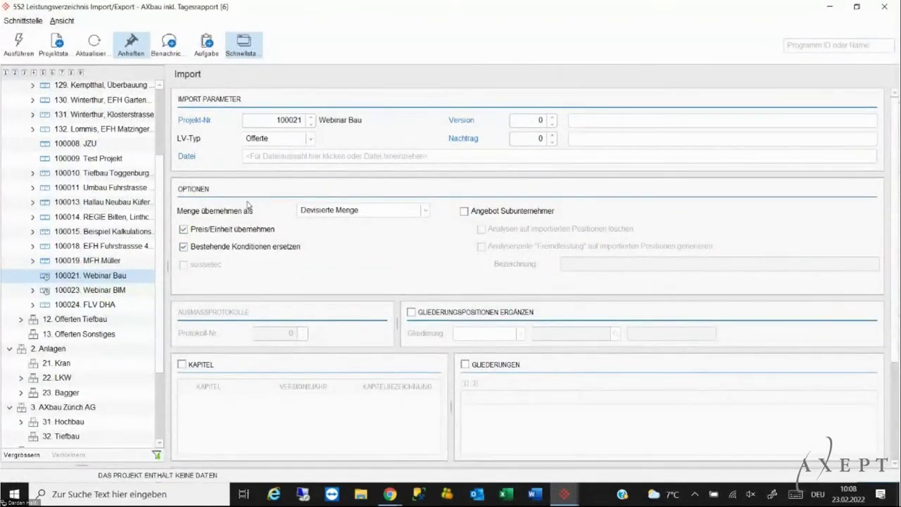
{"action": "left_click", "coordinate": [22, 22]}
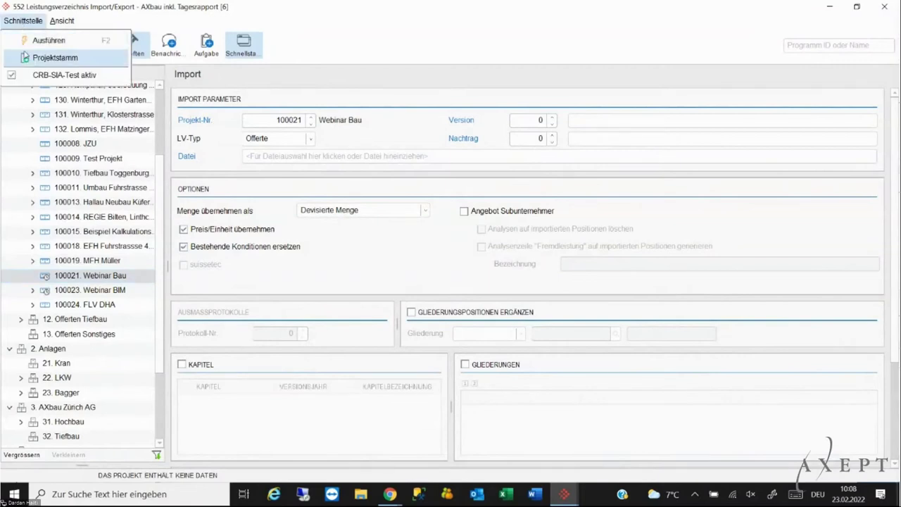
{"action": "left_click", "coordinate": [26, 73]}
- Import the file Webinar vom 23.02.2022.crbx into the project's offer and close the import log
{"action": "left_click", "coordinate": [187, 158]}
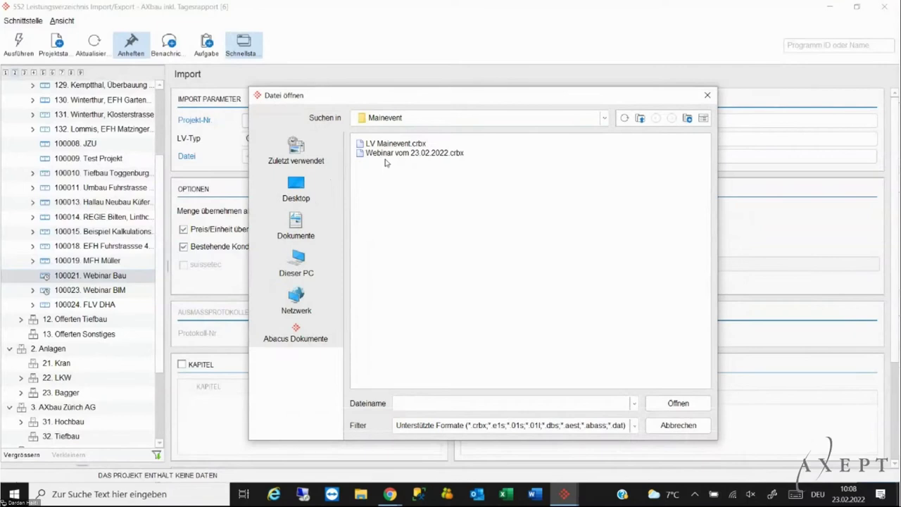
{"action": "left_click", "coordinate": [414, 153]}
{"action": "left_click", "coordinate": [676, 403]}
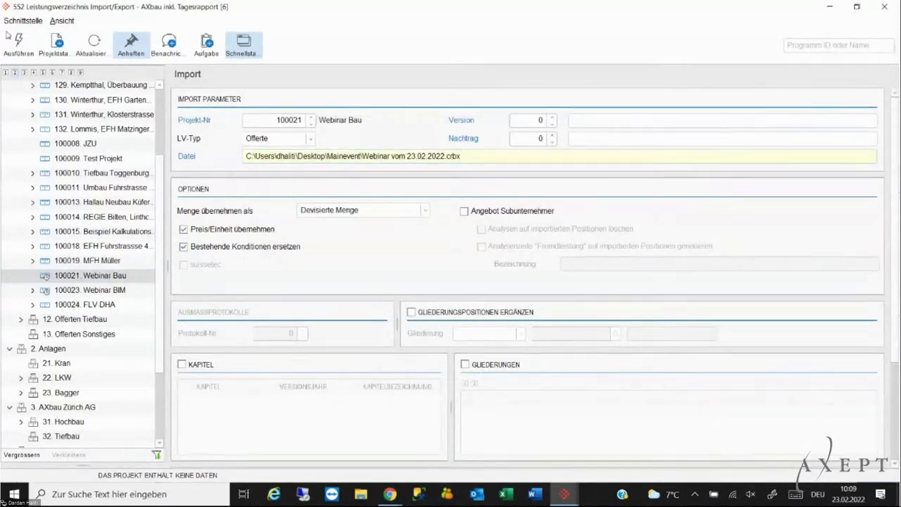
{"action": "left_click", "coordinate": [15, 41]}
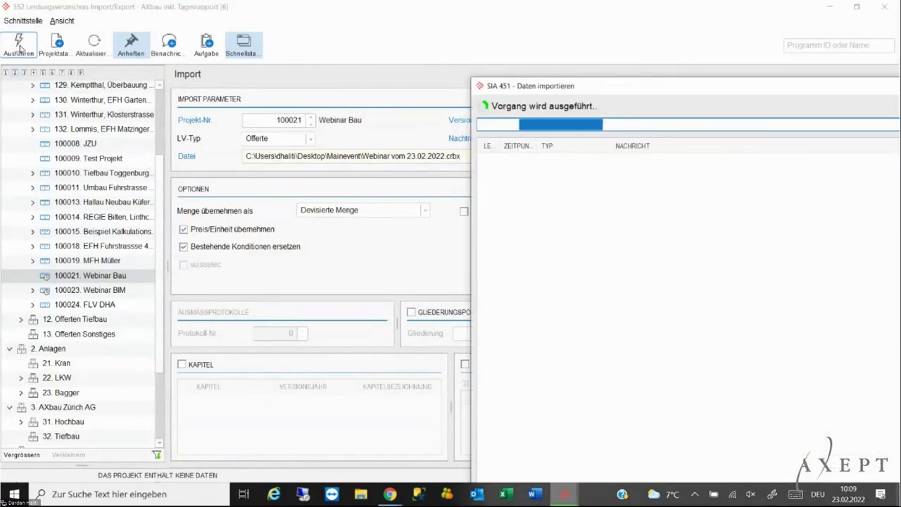
{"action": "left_click_drag", "start_coordinate": [588, 111], "coordinate": [466, 42]}
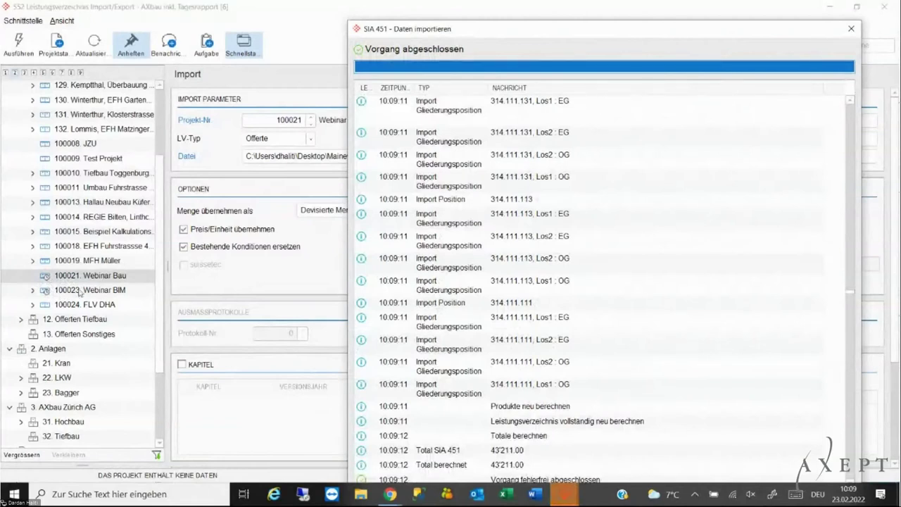
{"action": "left_click", "coordinate": [852, 29]}
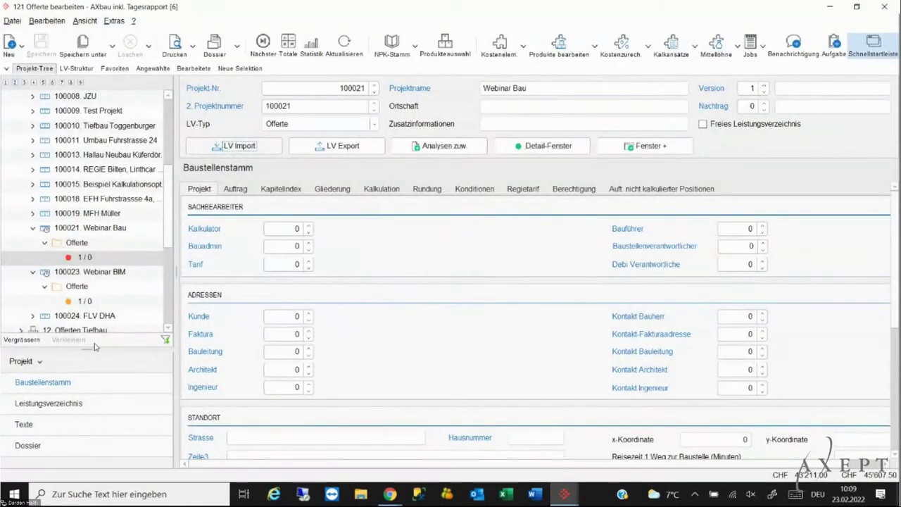
- Assign address number 401 as both Kalkulator and Bauführer in the Baustellenstamm
{"action": "left_click_drag", "start_coordinate": [88, 349], "coordinate": [87, 310]}
{"action": "left_click", "coordinate": [276, 229]}
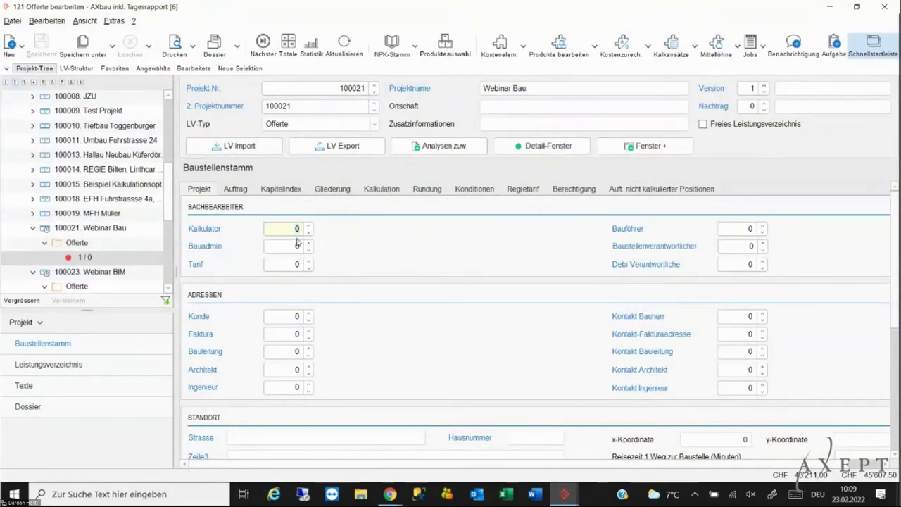
{"action": "type", "text": "401"}
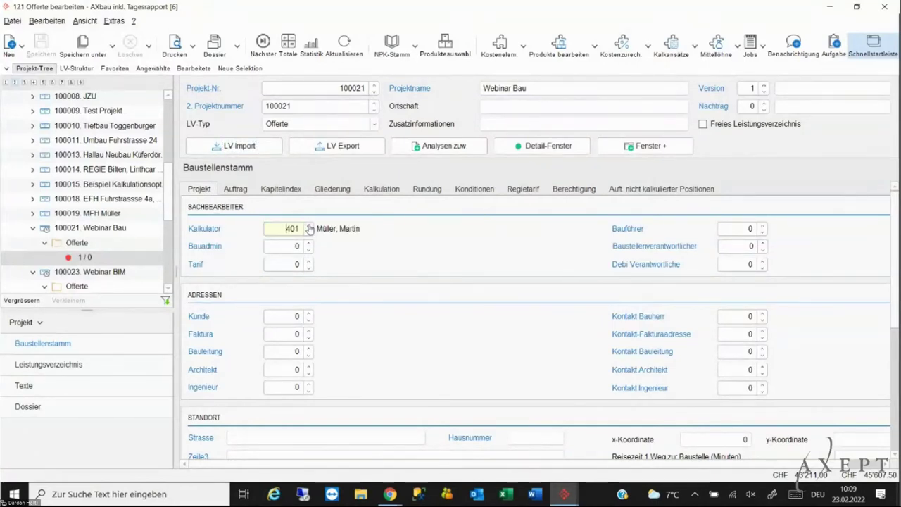
{"action": "left_click", "coordinate": [740, 229]}
{"action": "type", "text": "401"}
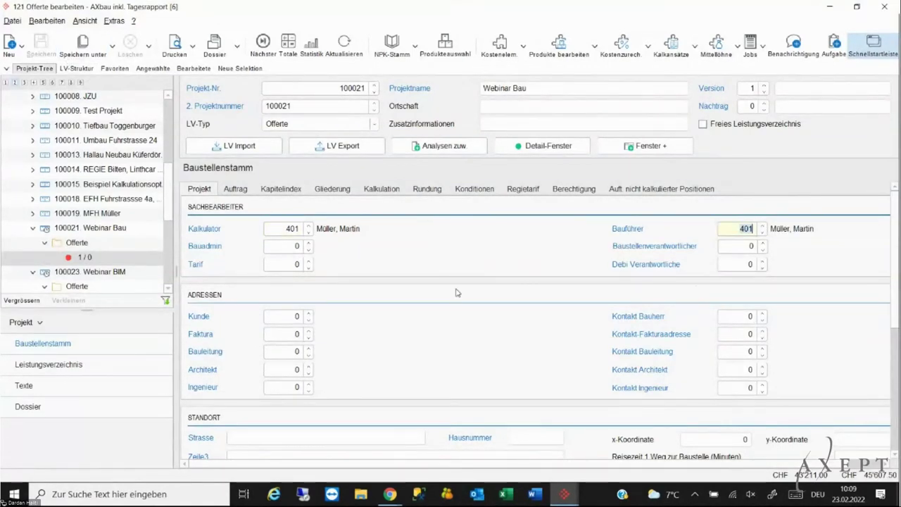
- Choose Stadt Illnau-Effretikon from the address list as Kunde and set Kontakt Bauherr to 1
{"action": "scroll", "coordinate": [352, 260], "scroll_direction": "down", "scroll_amount": 2}
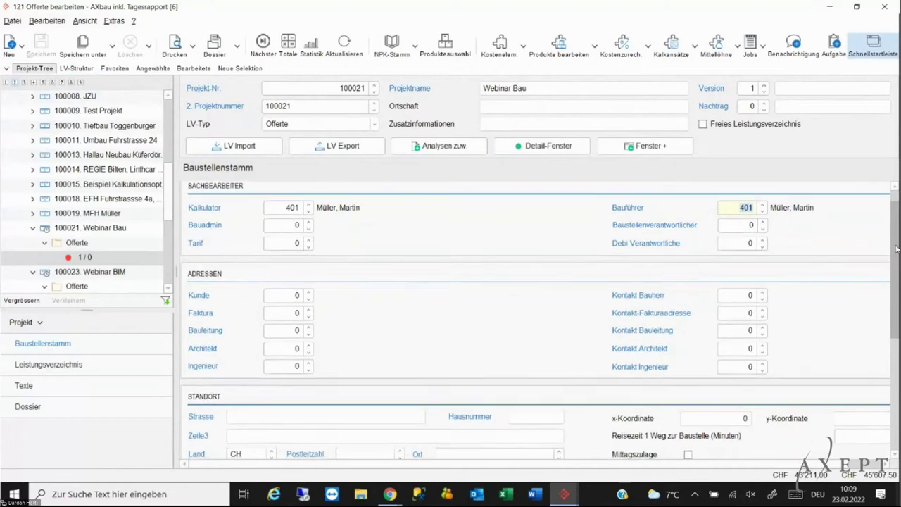
{"action": "left_click", "coordinate": [275, 270]}
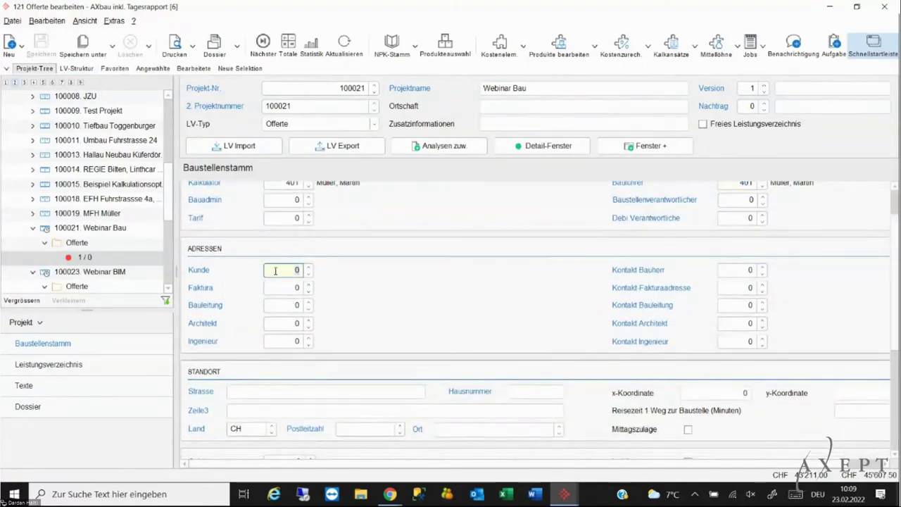
{"action": "double_click", "coordinate": [275, 271]}
{"action": "left_click_drag", "start_coordinate": [615, 179], "coordinate": [356, 82]}
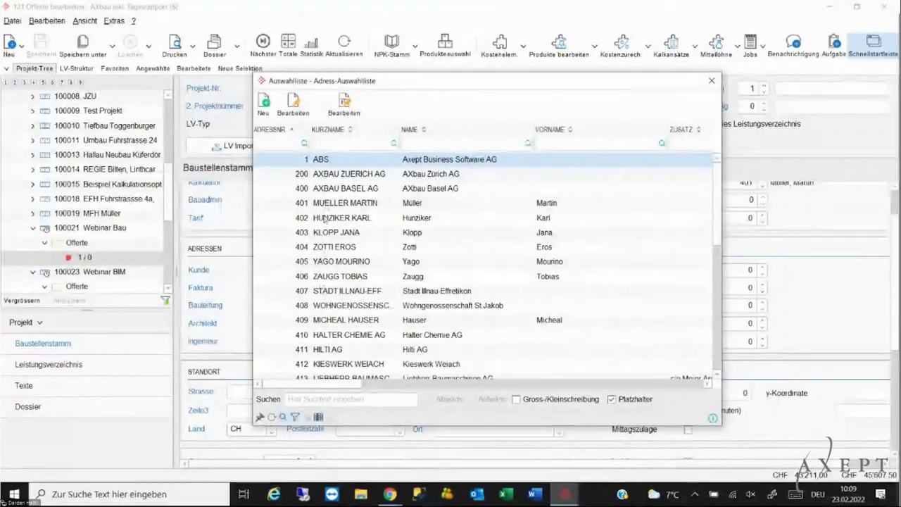
{"action": "double_click", "coordinate": [324, 292]}
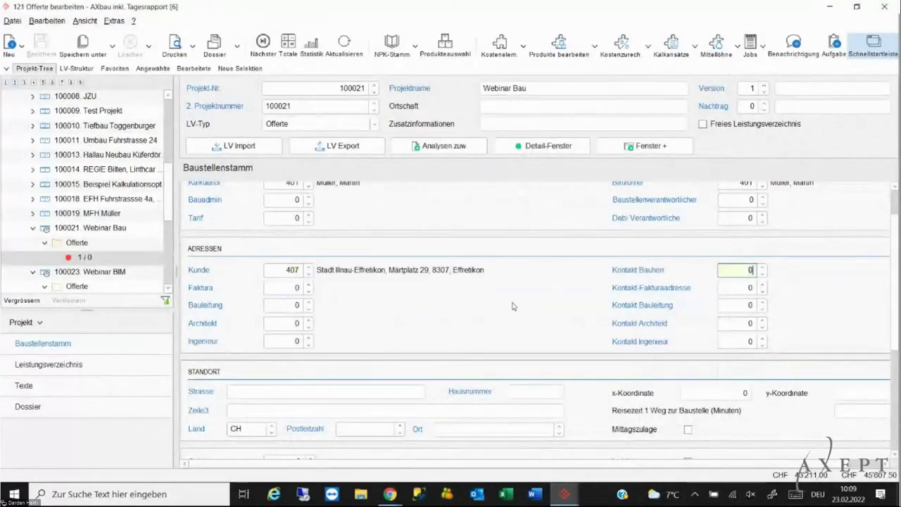
{"action": "key", "text": "BackSpace"}
{"action": "type", "text": "1"}
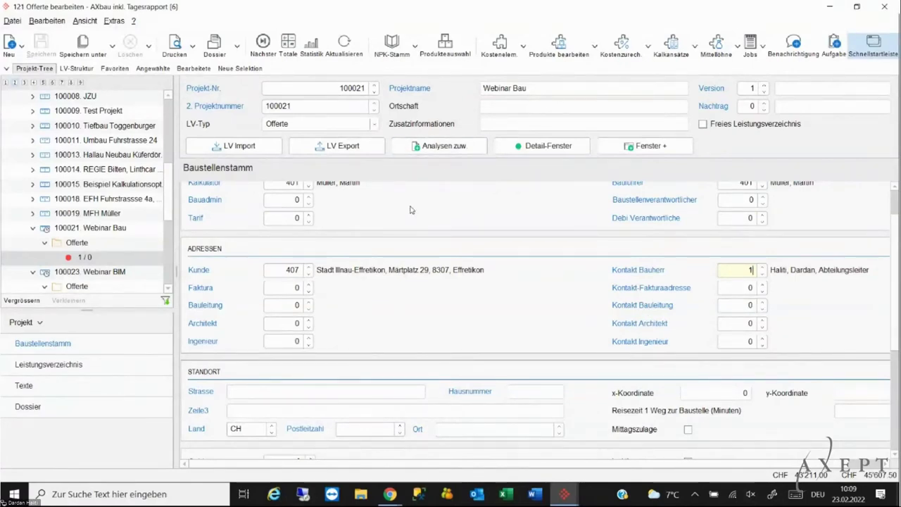
- Set the project classification to 1.00 Hochbau and save the project master data
{"action": "scroll", "coordinate": [412, 210], "scroll_direction": "down", "scroll_amount": 3}
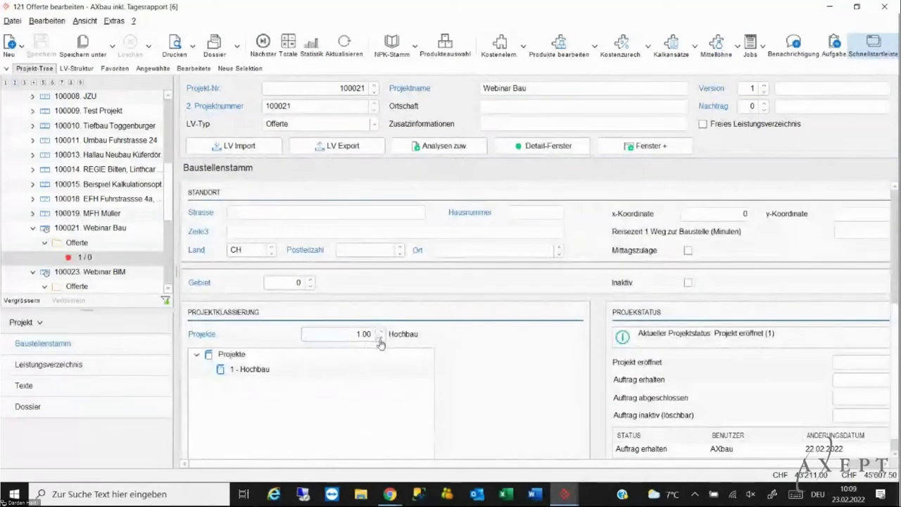
{"action": "left_click", "coordinate": [380, 330]}
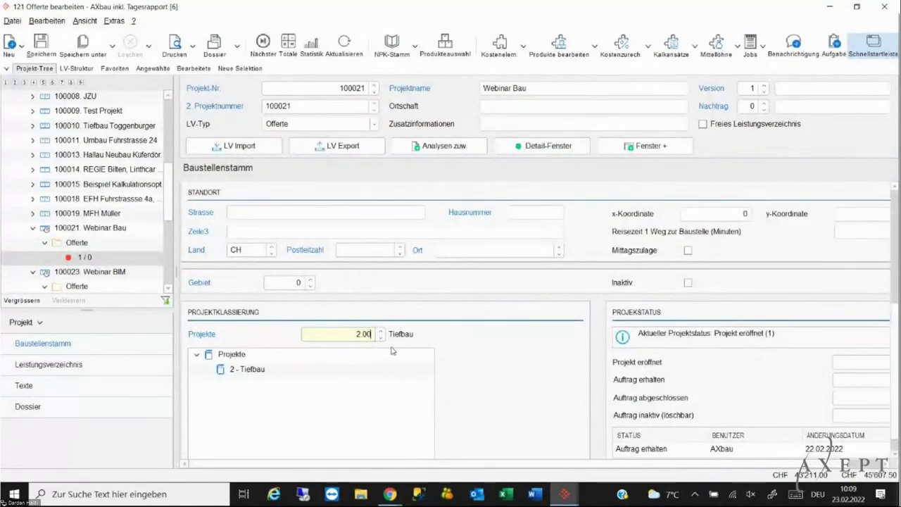
{"action": "left_click", "coordinate": [380, 338]}
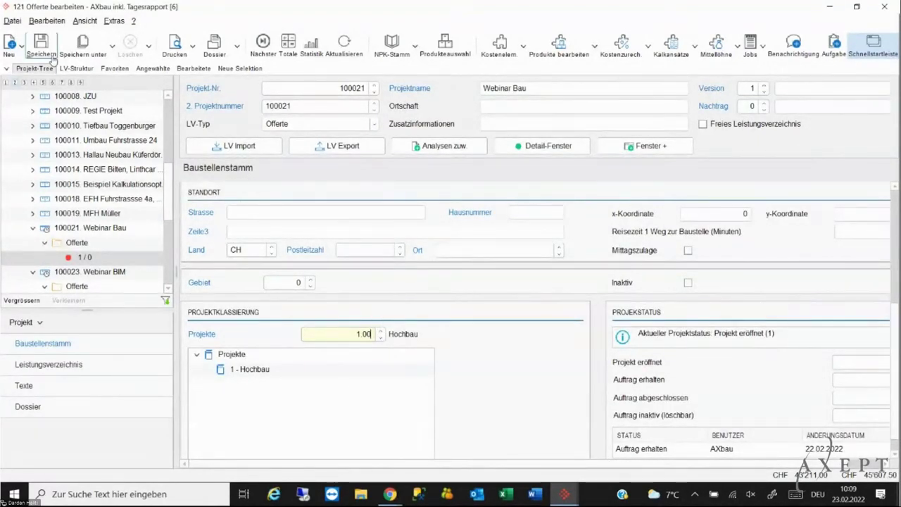
{"action": "left_click", "coordinate": [52, 57]}
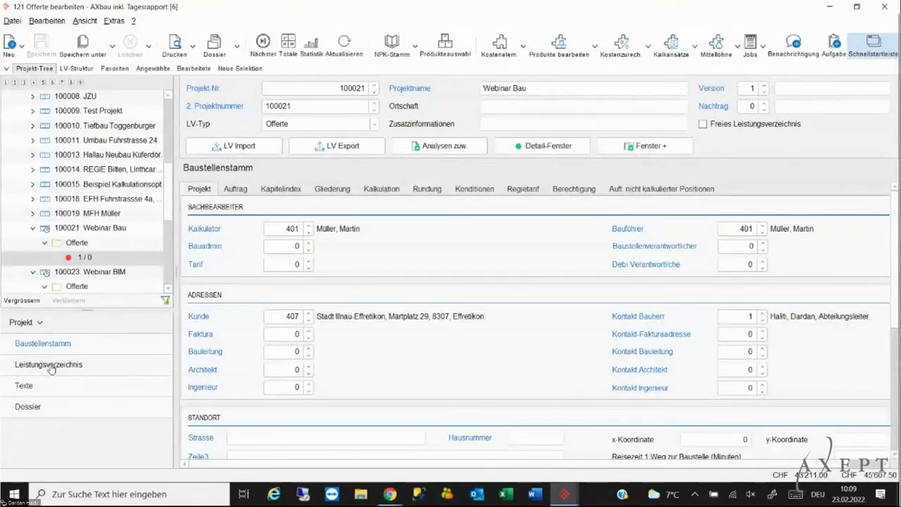
- Open the offer's Leistungsverzeichnis, enlarge the calculation panes and collapse the structure to chapter level
{"action": "left_click", "coordinate": [53, 365]}
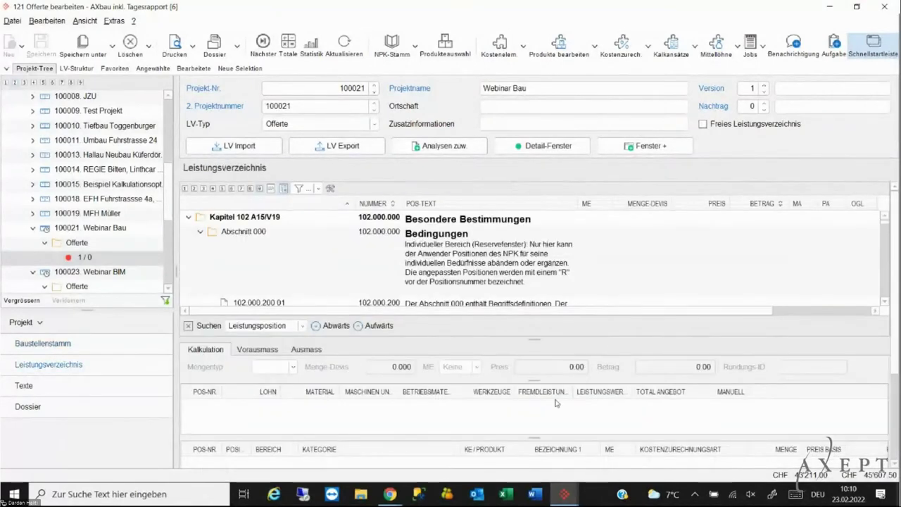
{"action": "left_click_drag", "start_coordinate": [519, 438], "coordinate": [521, 422]}
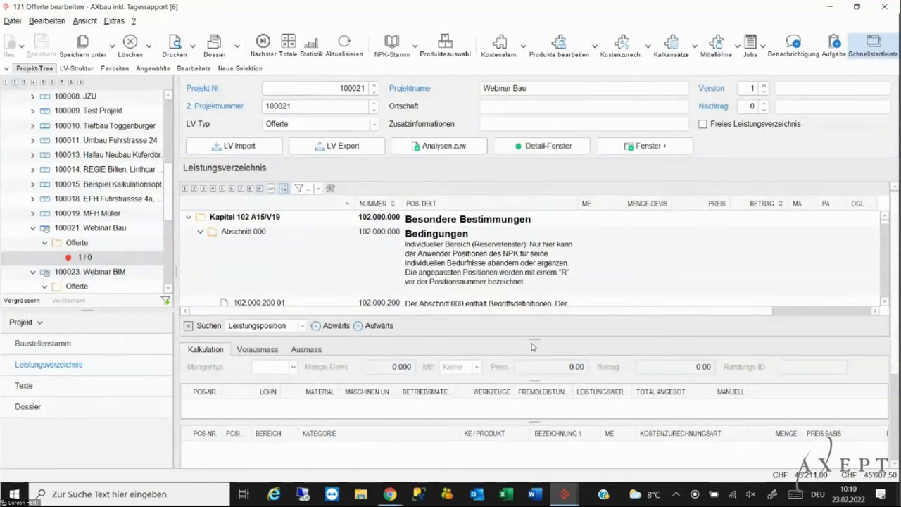
{"action": "left_click_drag", "start_coordinate": [532, 345], "coordinate": [532, 331]}
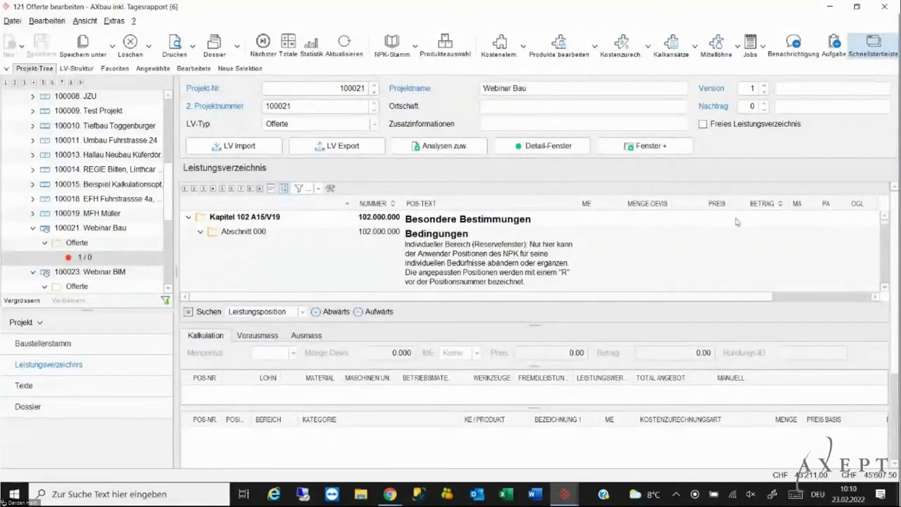
{"action": "left_click", "coordinate": [185, 188]}
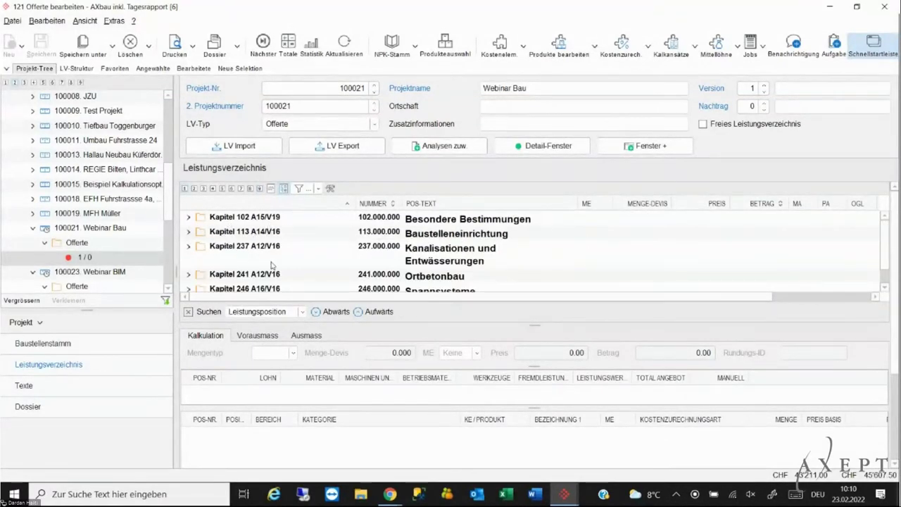
{"action": "mouse_move", "coordinate": [535, 312]}
{"action": "left_mouse_down"}
{"action": "mouse_move", "coordinate": [540, 360]}
{"action": "mouse_move", "coordinate": [539, 305]}
{"action": "left_mouse_up"}
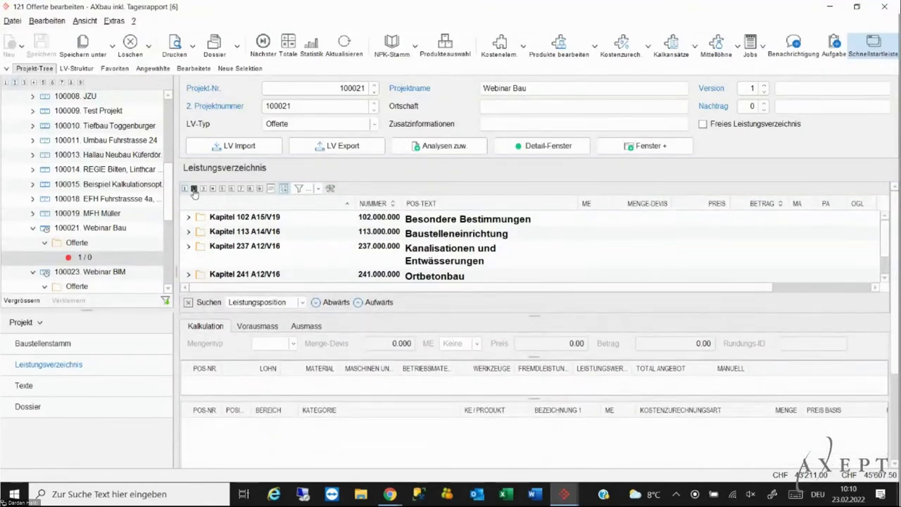
- Expand all levels of the Leistungsverzeichnis and jump from Kapitel 102 down to the next Leistungsposition
{"action": "left_click", "coordinate": [259, 189]}
{"action": "left_click", "coordinate": [414, 224]}
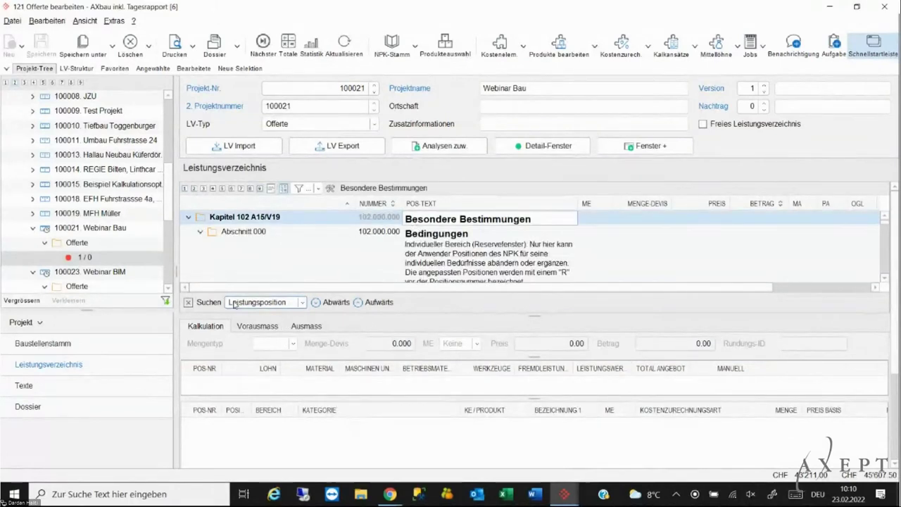
{"action": "left_click", "coordinate": [317, 303]}
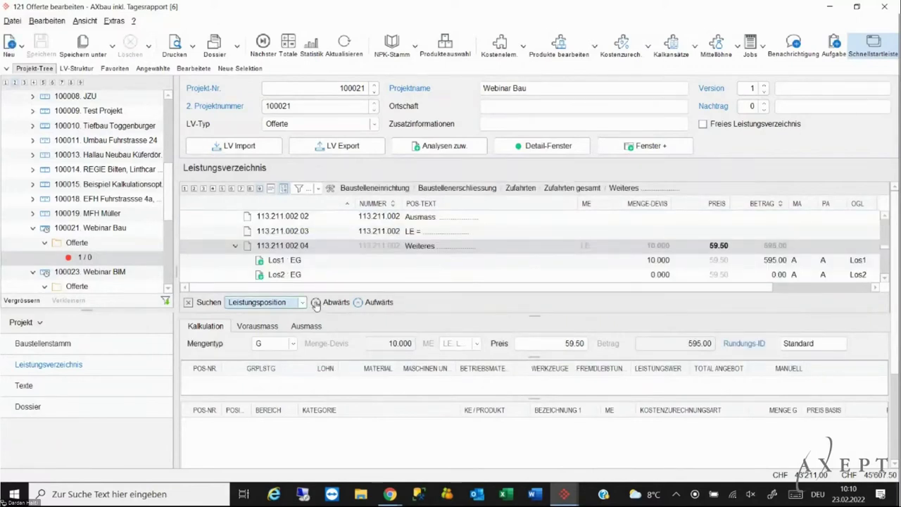
- Resize the Kalkulation panes of position 113.211.002 04 to enlarge the text field above the analysis tables
{"action": "scroll", "coordinate": [452, 261], "scroll_direction": "down", "scroll_amount": 1}
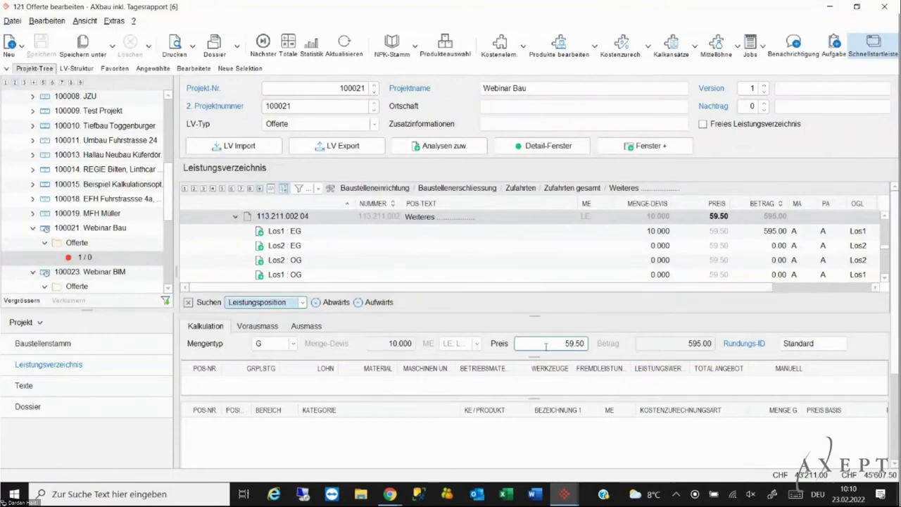
{"action": "left_click_drag", "start_coordinate": [535, 399], "coordinate": [536, 411]}
{"action": "left_click_drag", "start_coordinate": [533, 357], "coordinate": [534, 378]}
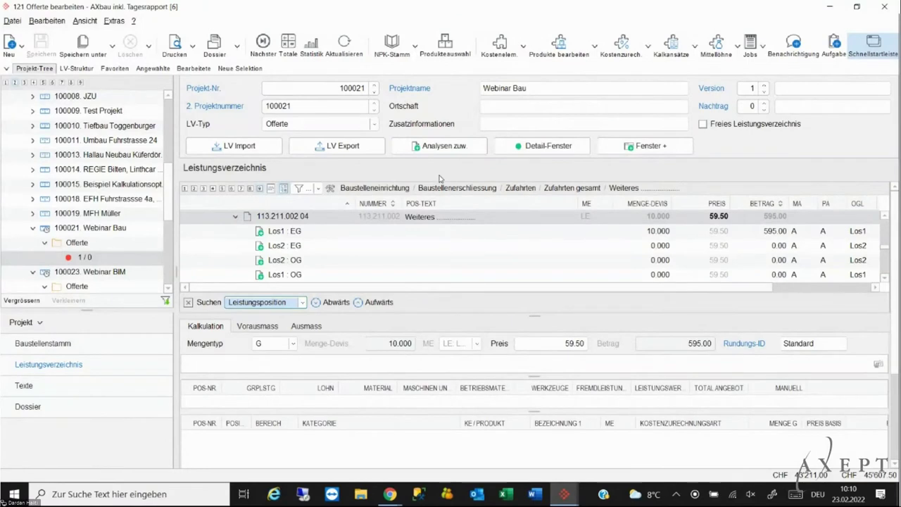
- Open the analysis assignment for the offer, view the Referenzauftrag source without choosing a Leistungsverzeichnis and return to the catalogue source
{"action": "left_click", "coordinate": [437, 148]}
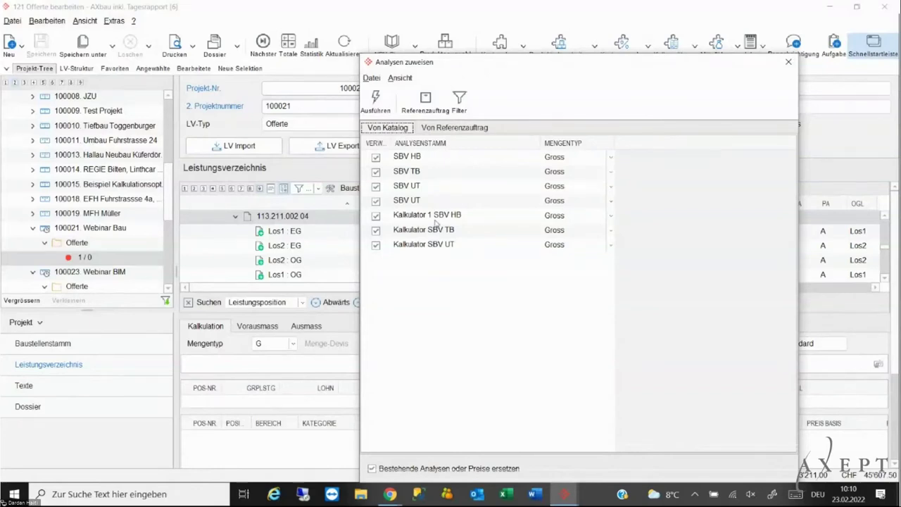
{"action": "left_click", "coordinate": [454, 127]}
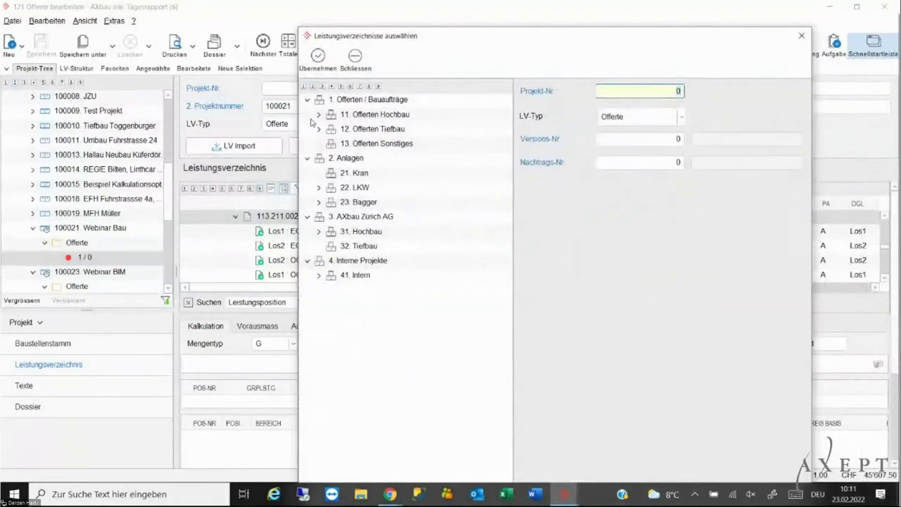
{"action": "left_click", "coordinate": [802, 39]}
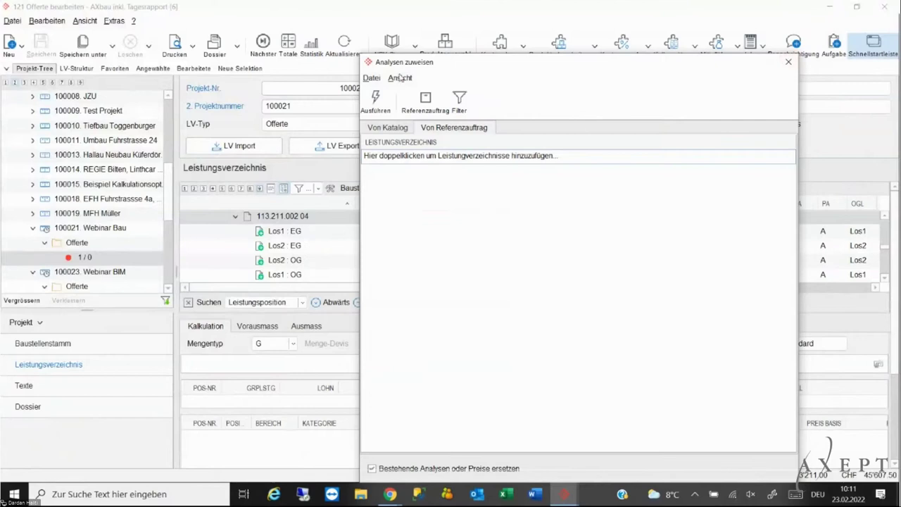
{"action": "left_click", "coordinate": [386, 128]}
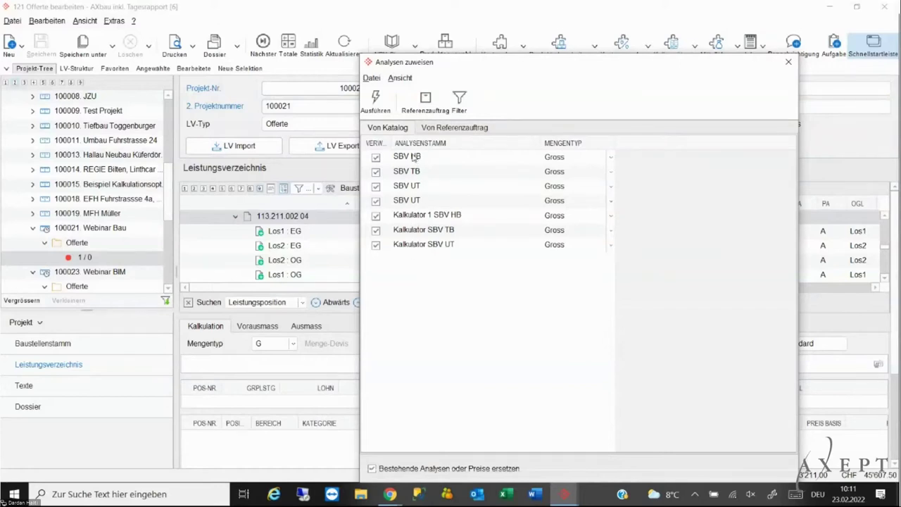
- Assign analyses from all SBV and Kalkulator catalogues to the offer, replacing existing analyses or prices, and close the assignment
{"action": "left_click_drag", "start_coordinate": [518, 75], "coordinate": [486, 28]}
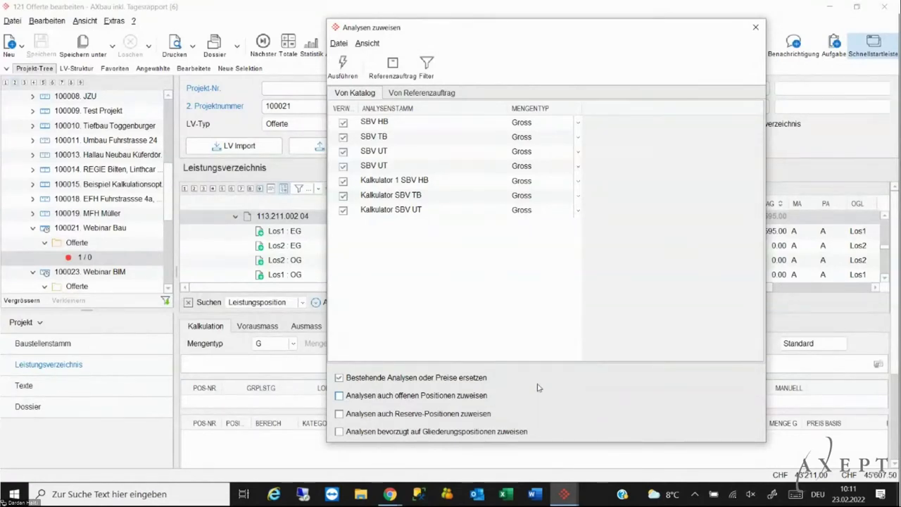
{"action": "left_click", "coordinate": [343, 69]}
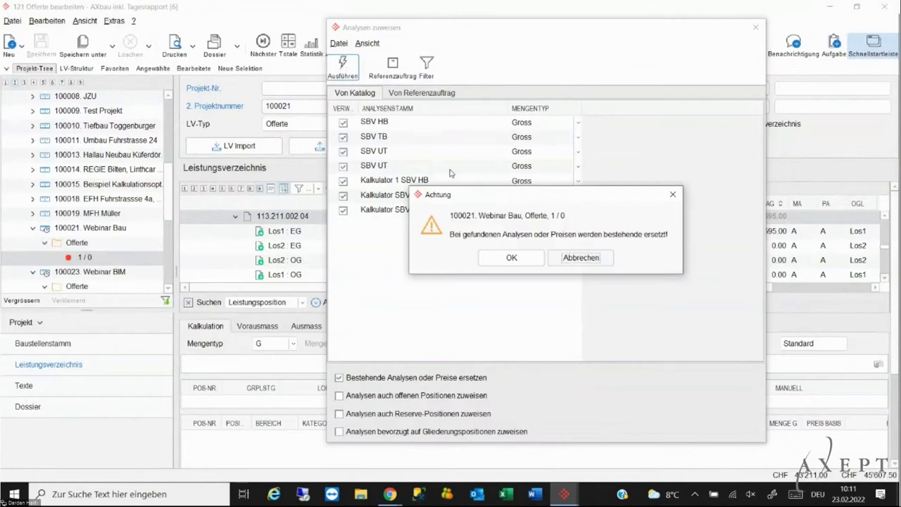
{"action": "left_click", "coordinate": [512, 261]}
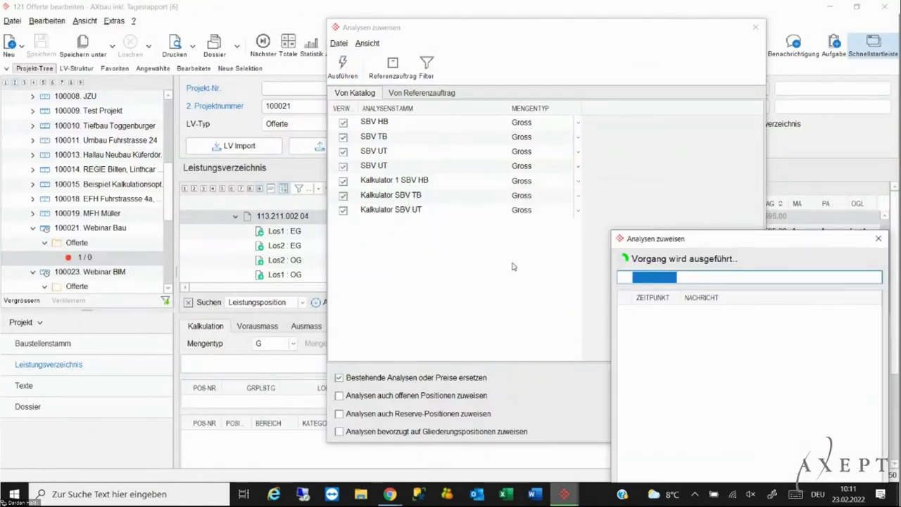
{"action": "left_click_drag", "start_coordinate": [771, 241], "coordinate": [585, 73]}
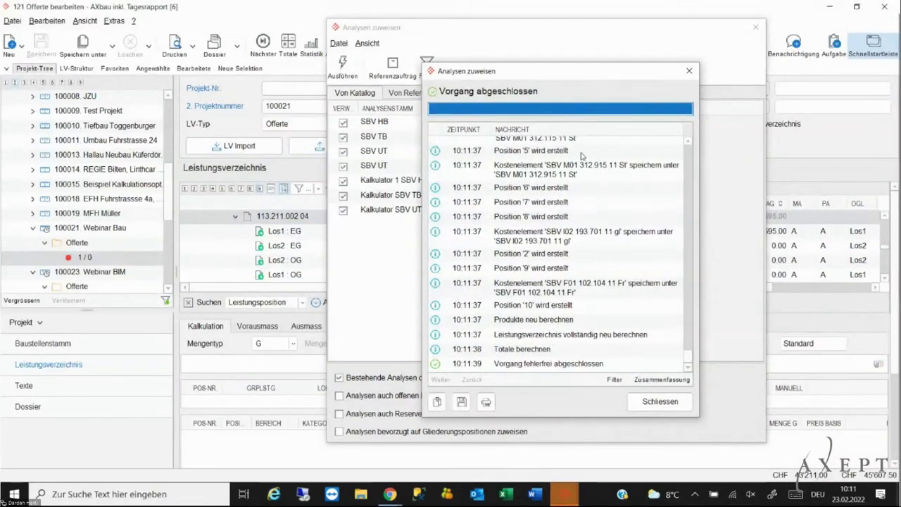
{"action": "left_click", "coordinate": [662, 402]}
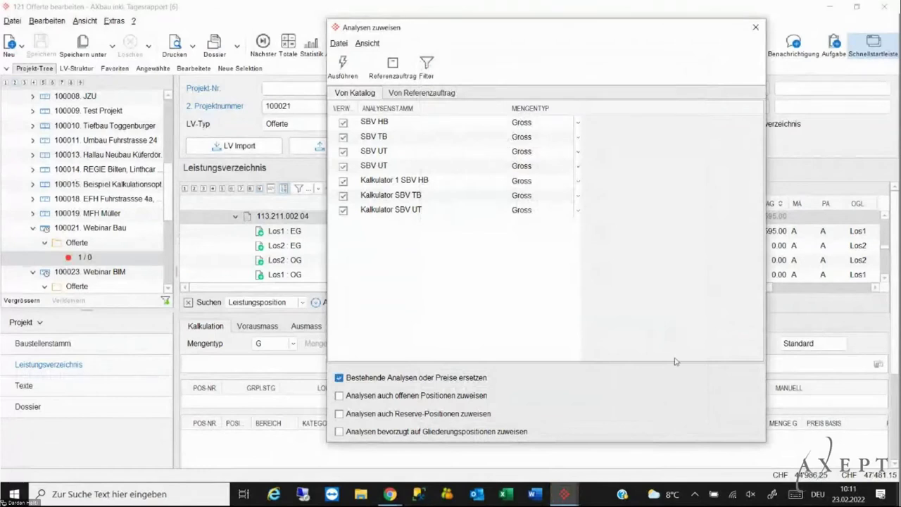
{"action": "left_click", "coordinate": [755, 27]}
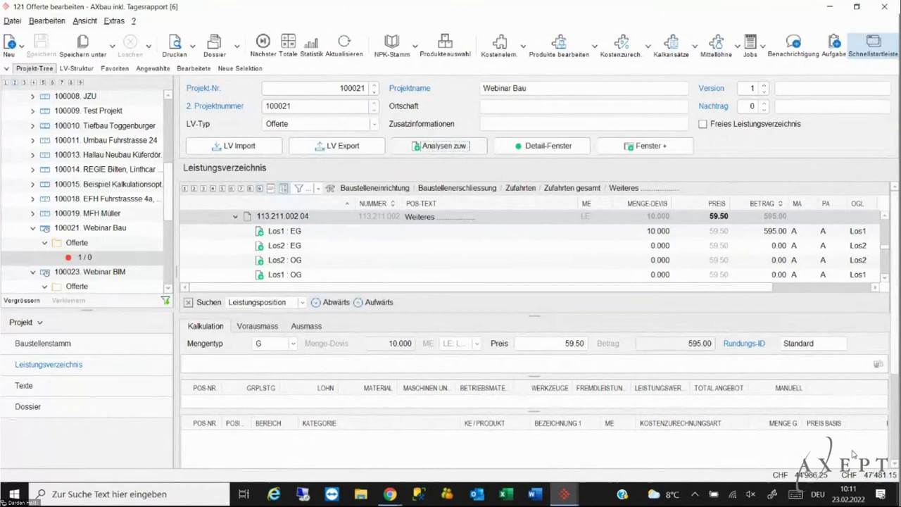
- Collapse position 113.211.002 04 and jump from Kapitel 237 down to the next Leistungsposition with the Analyse column in view
{"action": "left_click", "coordinate": [434, 220]}
{"action": "left_click", "coordinate": [236, 219]}
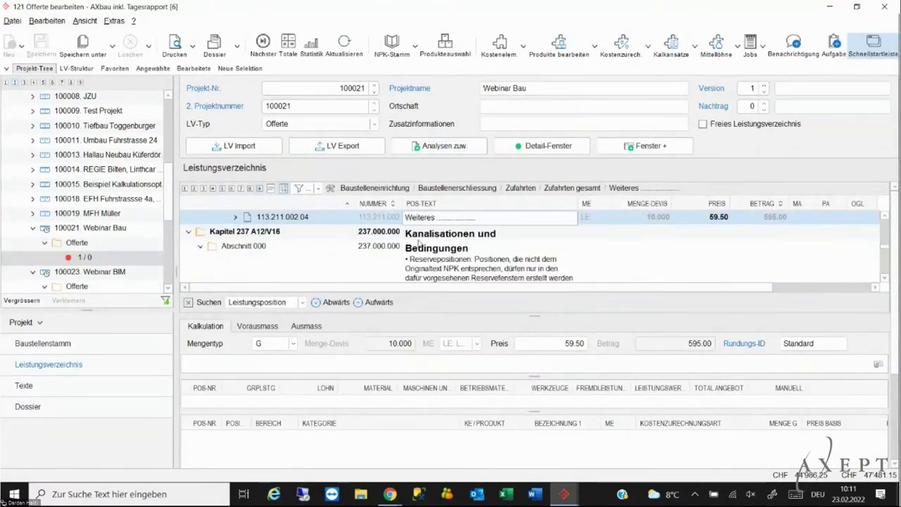
{"action": "left_click", "coordinate": [420, 243]}
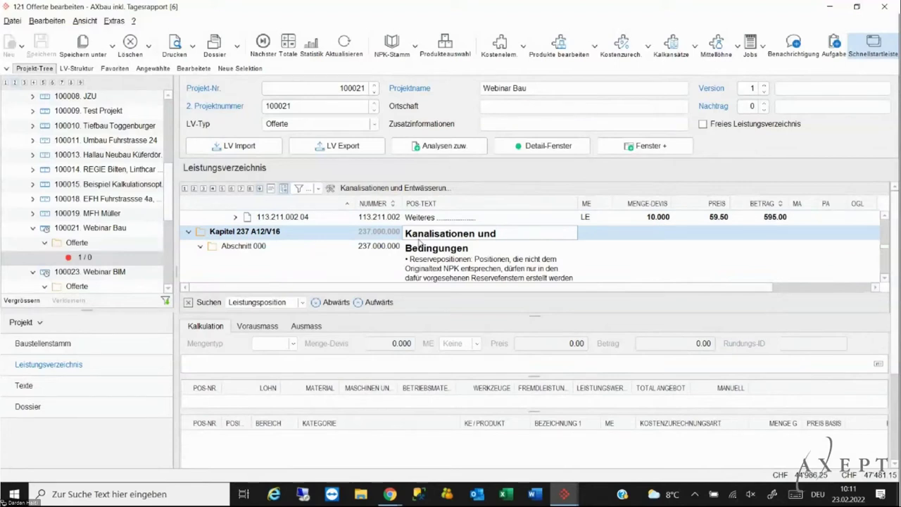
{"action": "left_click_drag", "start_coordinate": [567, 288], "coordinate": [635, 300]}
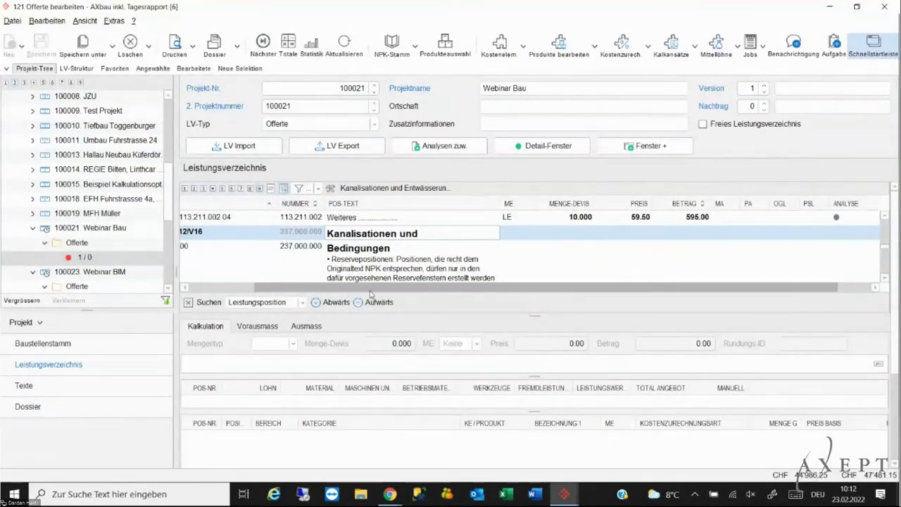
{"action": "left_click", "coordinate": [337, 306]}
{"action": "left_click", "coordinate": [337, 303]}
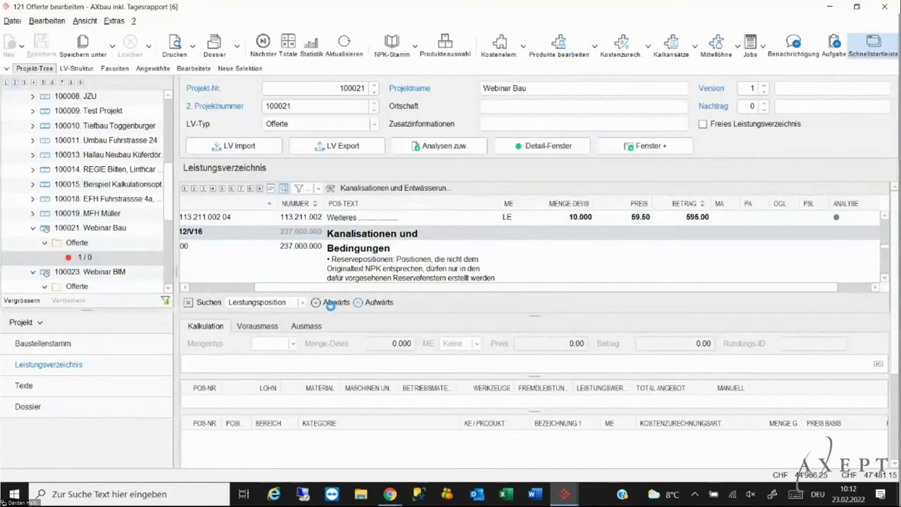
{"action": "left_click_drag", "start_coordinate": [769, 287], "coordinate": [837, 287]}
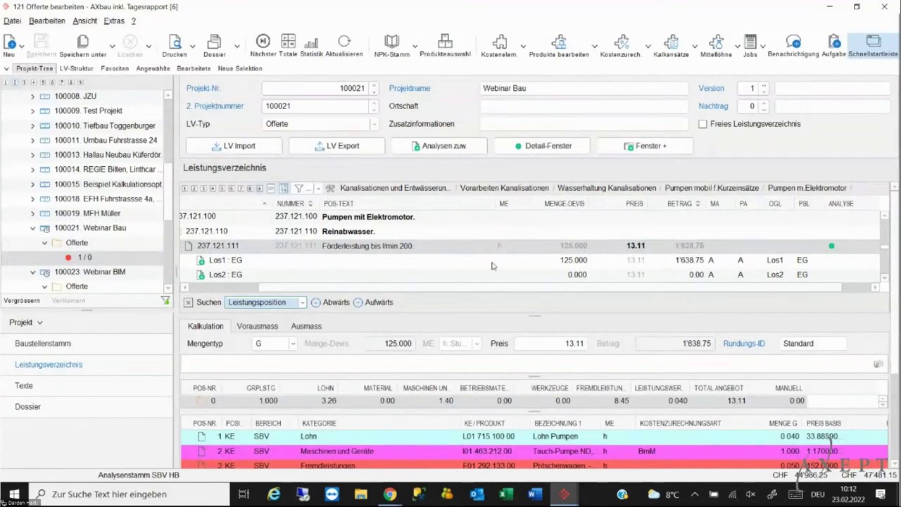
- Enlarge the cost element table of position 237.121.111 and narrow the project tree and the Kategorie and Kostenzurechnungsart columns
{"action": "left_click_drag", "start_coordinate": [528, 316], "coordinate": [528, 258]}
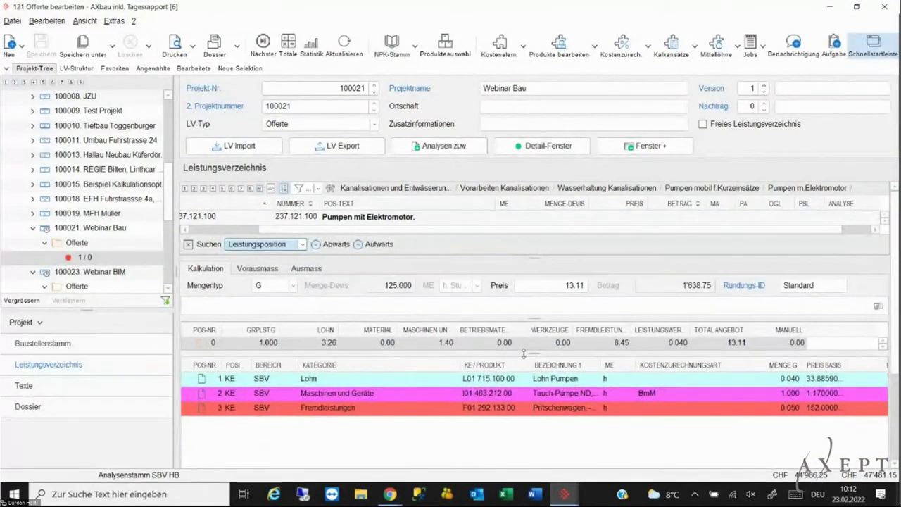
{"action": "left_click_drag", "start_coordinate": [525, 355], "coordinate": [525, 364]}
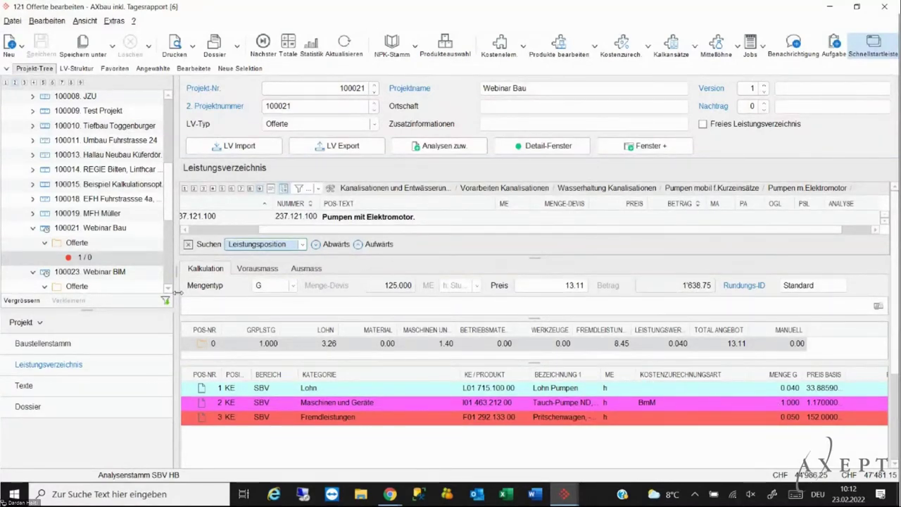
{"action": "left_click_drag", "start_coordinate": [163, 296], "coordinate": [107, 297]}
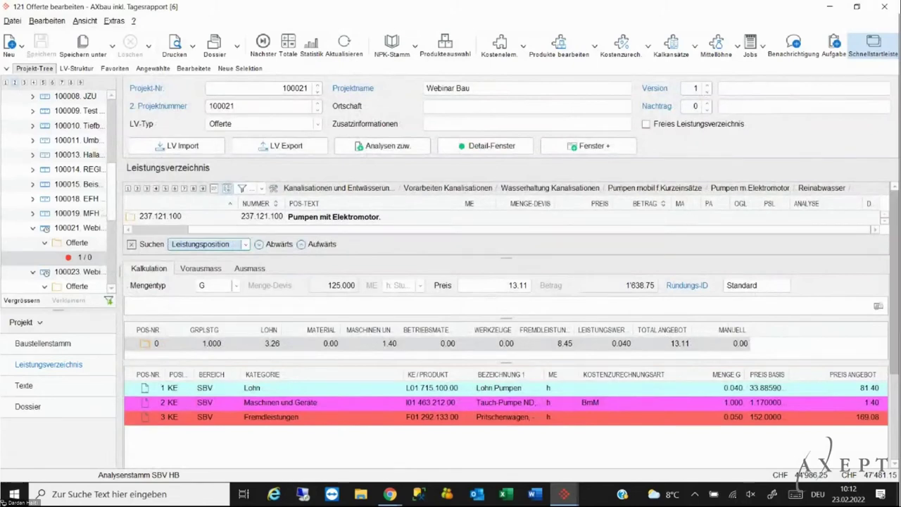
{"action": "left_click_drag", "start_coordinate": [692, 373], "coordinate": [618, 374]}
{"action": "left_click_drag", "start_coordinate": [406, 374], "coordinate": [299, 369]}
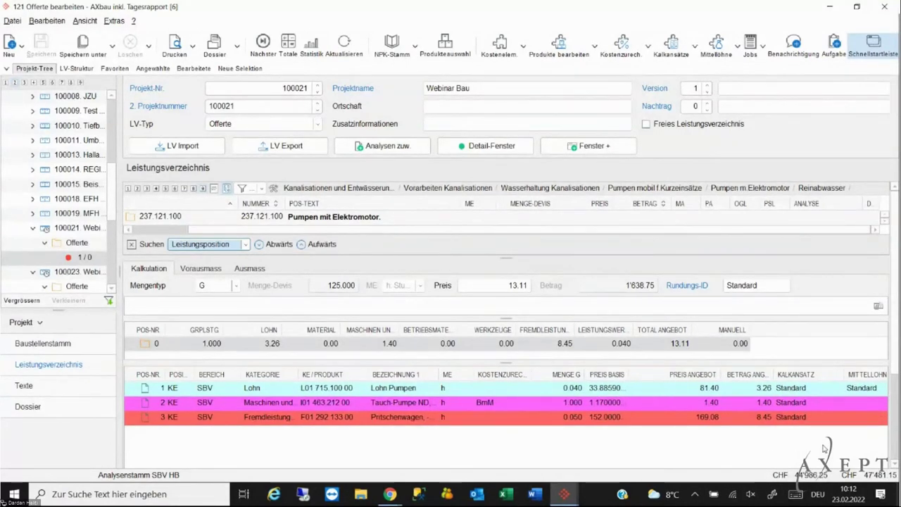
- Open the Mittellohn data behind the Lohn Pumpen row and place its window so the whole wage table is readable
{"action": "left_click", "coordinate": [837, 392]}
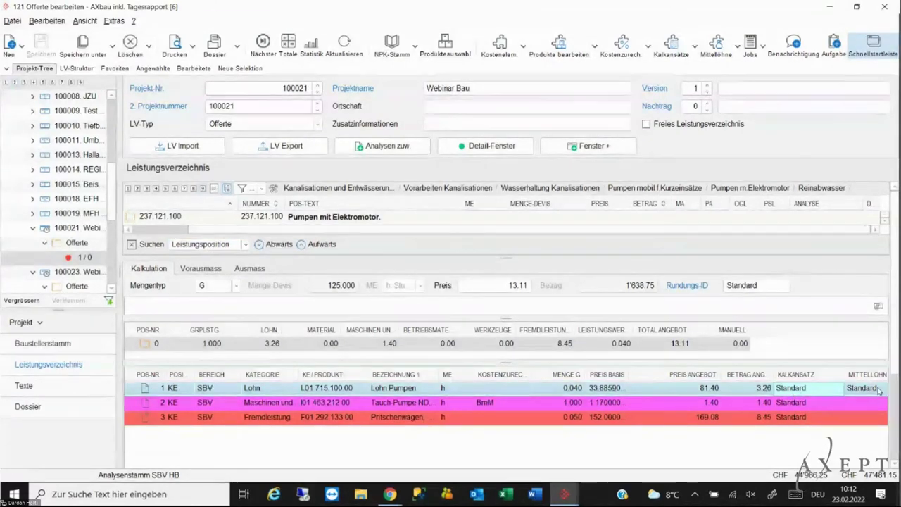
{"action": "left_click", "coordinate": [878, 390]}
{"action": "right_click", "coordinate": [831, 395]}
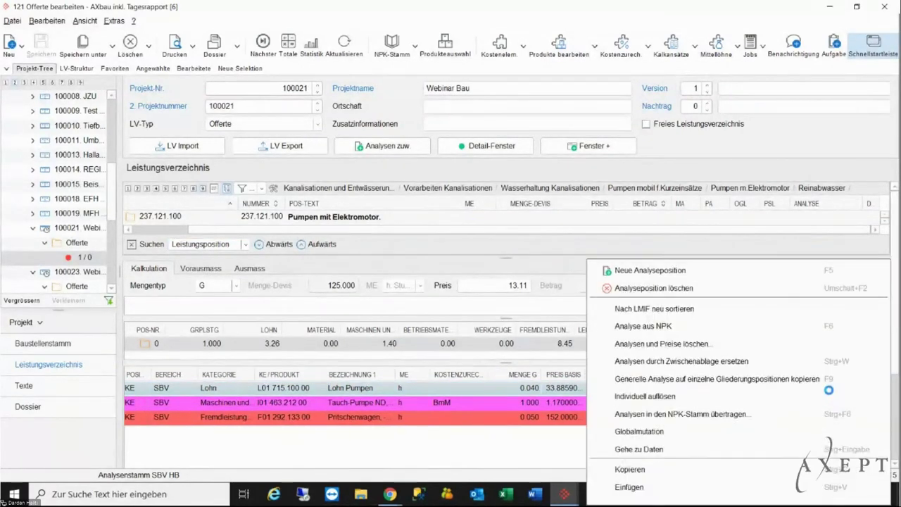
{"action": "left_click", "coordinate": [661, 450]}
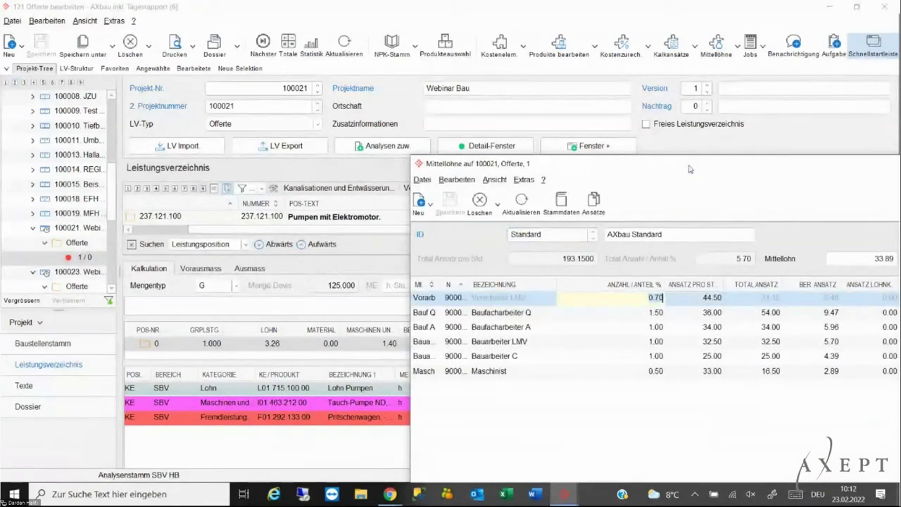
{"action": "left_click_drag", "start_coordinate": [689, 169], "coordinate": [682, 167]}
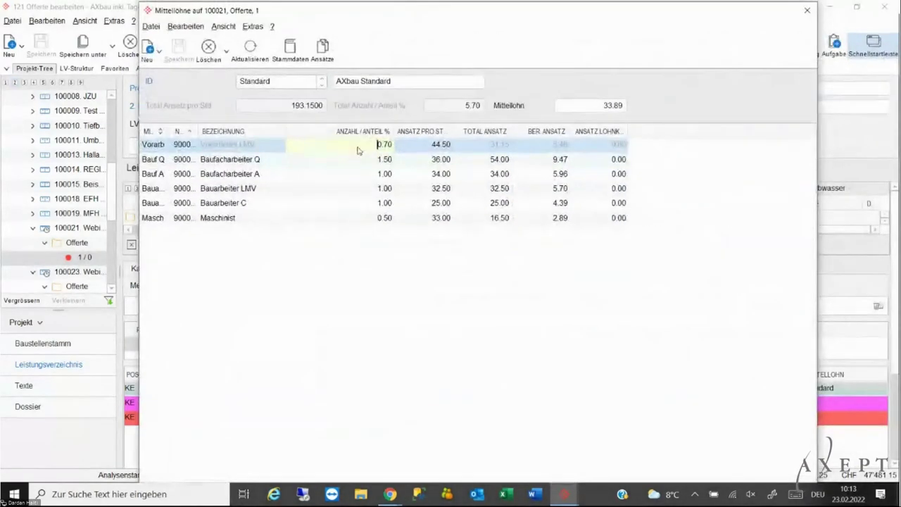
{"action": "left_click_drag", "start_coordinate": [460, 14], "coordinate": [529, 426]}
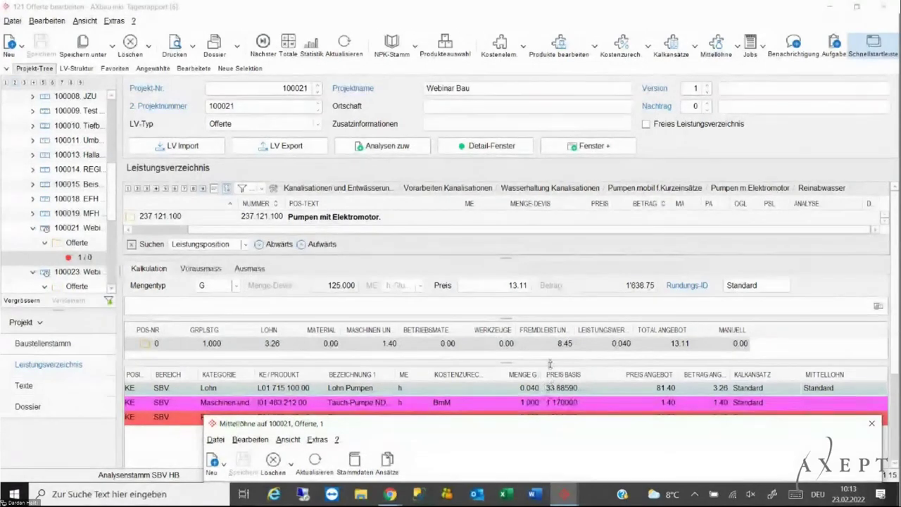
{"action": "left_click_drag", "start_coordinate": [556, 426], "coordinate": [462, 89]}
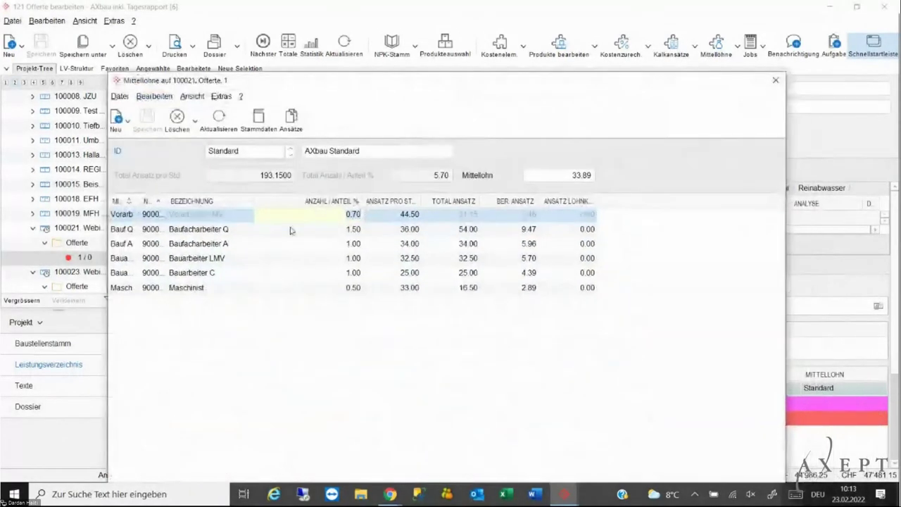
- Set the Anzahl / Anteil of Vorarbeiter LMV to 1.50 in the Standard Mittellohn and close the Mittellöhne window
{"action": "type", "text": "1."}
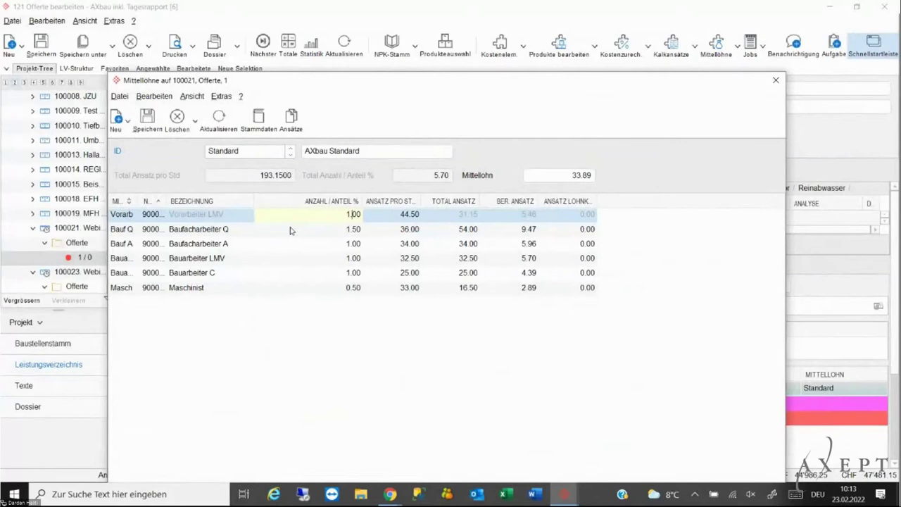
{"action": "key", "text": "Tab"}
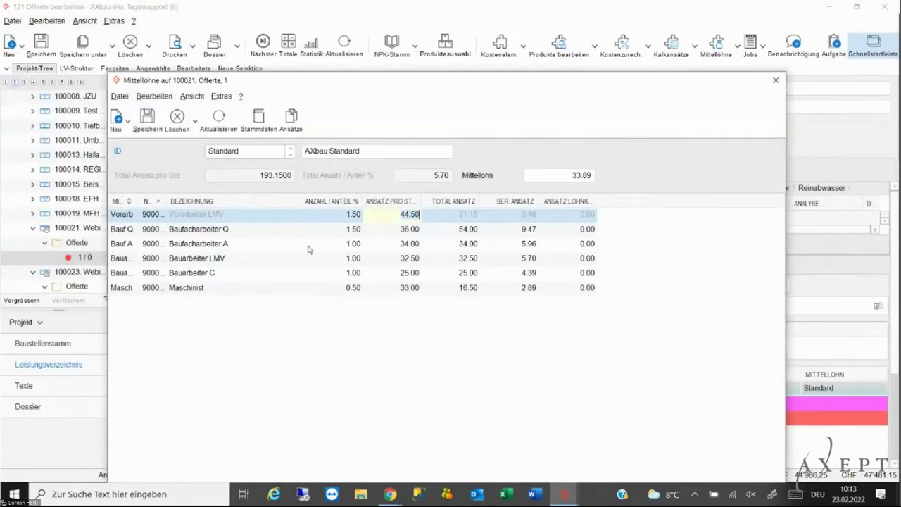
{"action": "key", "text": "Return"}
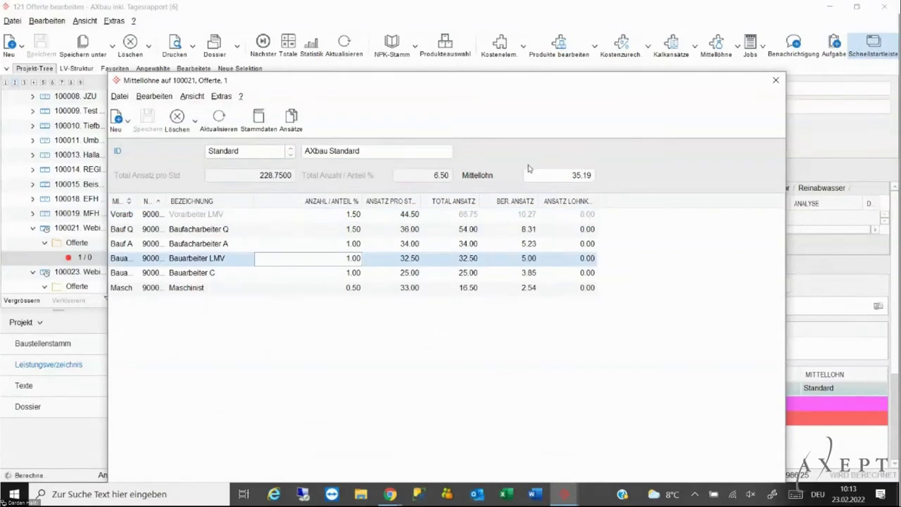
{"action": "left_click", "coordinate": [774, 81]}
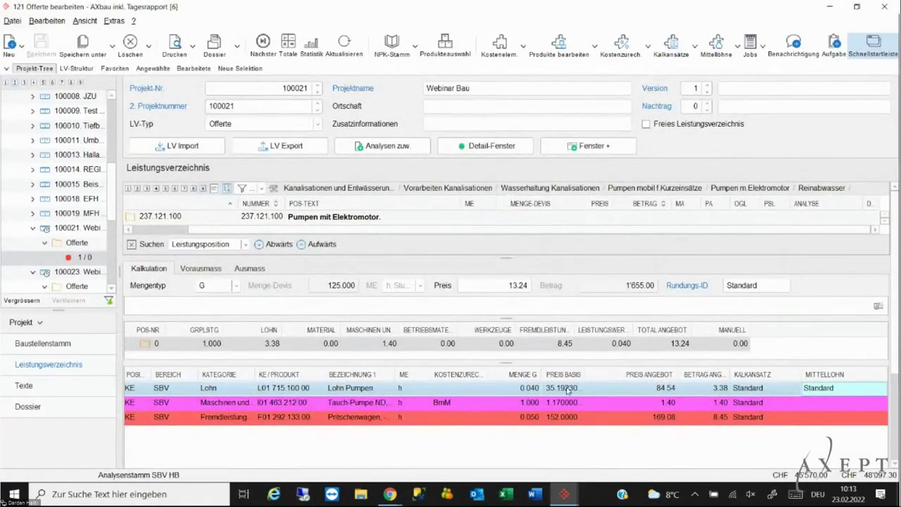
- Examine the surcharges in the Standard Kalkansatz of the Lohn Pumpen row, close it and select the analysis's Leistungswert
{"action": "right_click", "coordinate": [756, 391]}
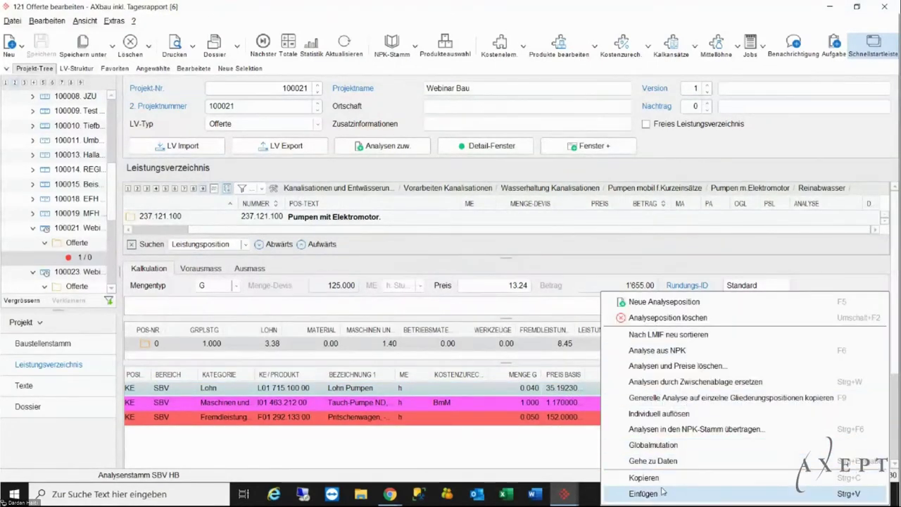
{"action": "left_click", "coordinate": [653, 461]}
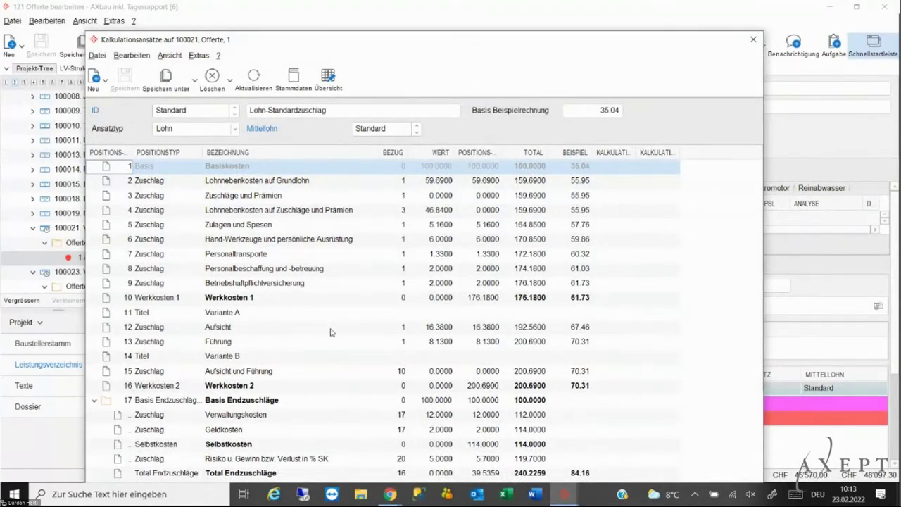
{"action": "left_click", "coordinate": [754, 39]}
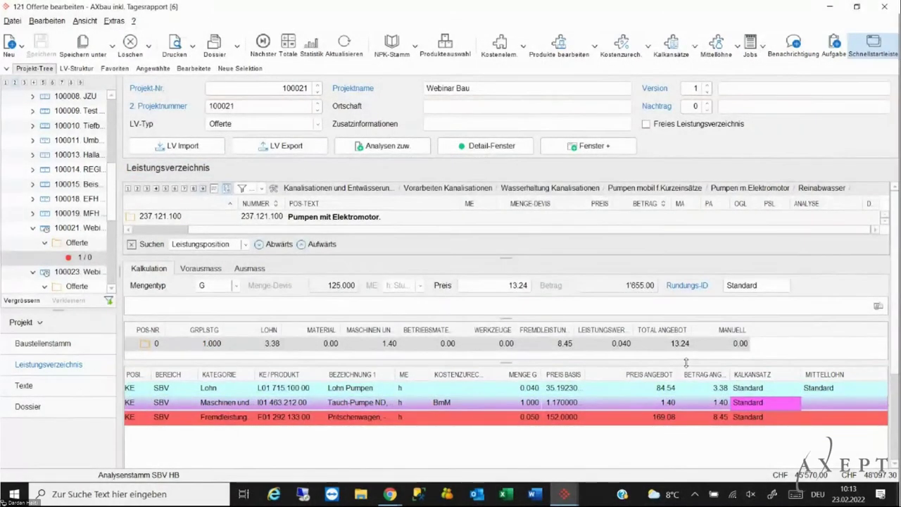
{"action": "left_click", "coordinate": [610, 345]}
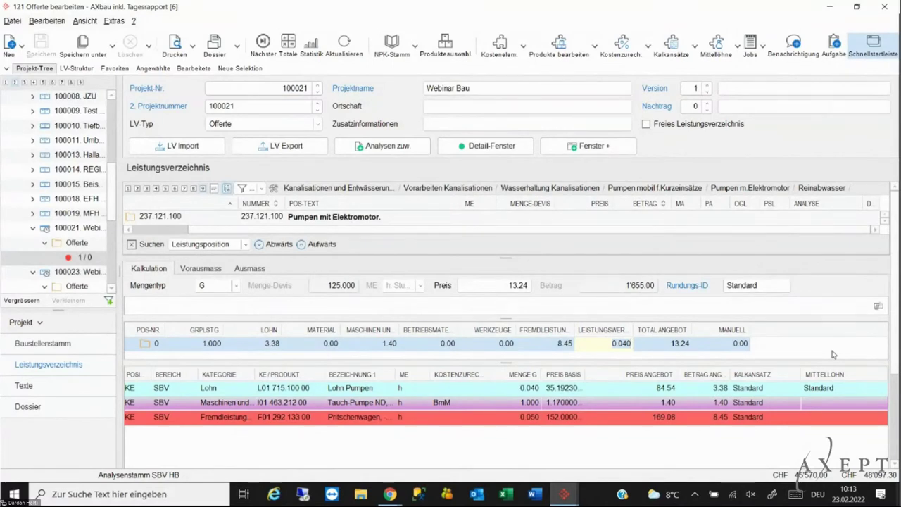
- Set the Leistungswert of position 237.121.111's analysis to 0.500
{"action": "key", "text": "BackSpace"}
{"action": "key", "text": "BackSpace"}
{"action": "key", "text": "BackSpace"}
{"action": "key", "text": "BackSpace"}
{"action": "key", "text": "BackSpace"}
{"action": "type", "text": "0.5"}
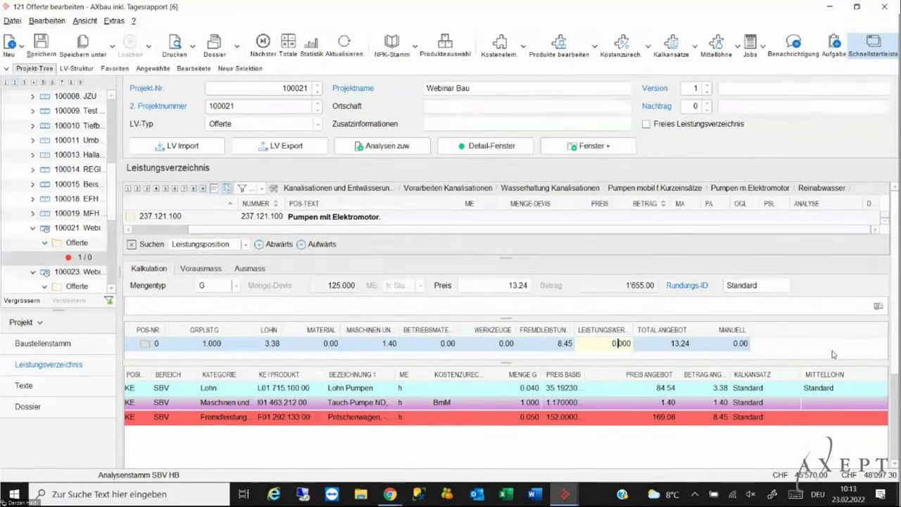
{"action": "key", "text": "Tab"}
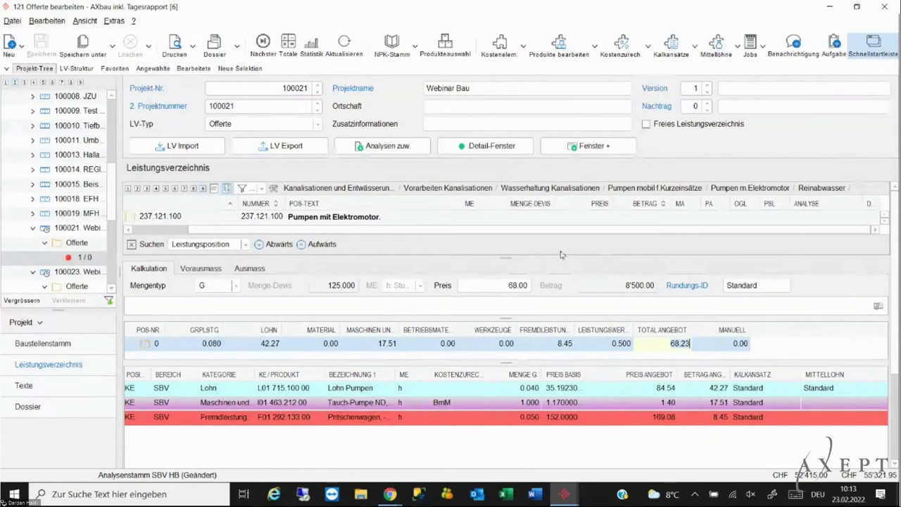
- Check the price and amount of position 237.121.111 and its Los1 : EG row, adjusting the pane sizes to fit
{"action": "left_click_drag", "start_coordinate": [505, 258], "coordinate": [505, 321]}
{"action": "scroll", "coordinate": [504, 277], "scroll_direction": "down", "scroll_amount": 1}
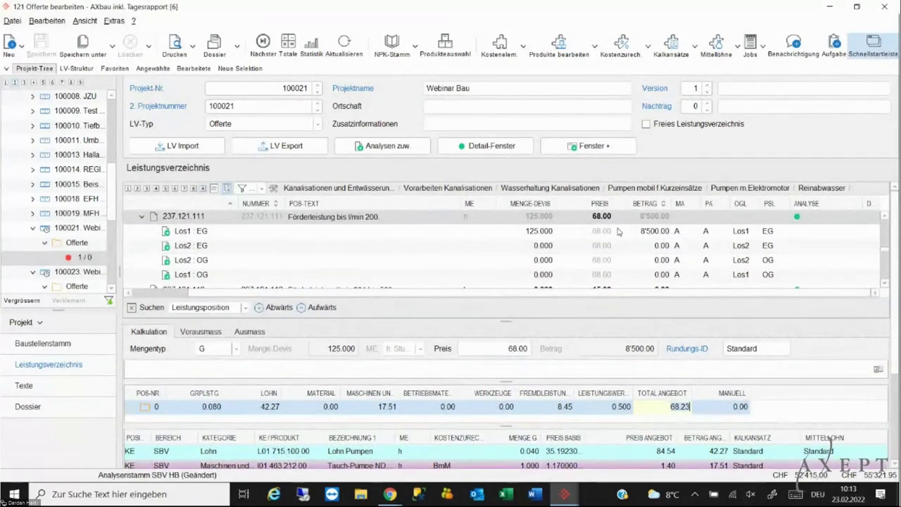
{"action": "left_click", "coordinate": [600, 231]}
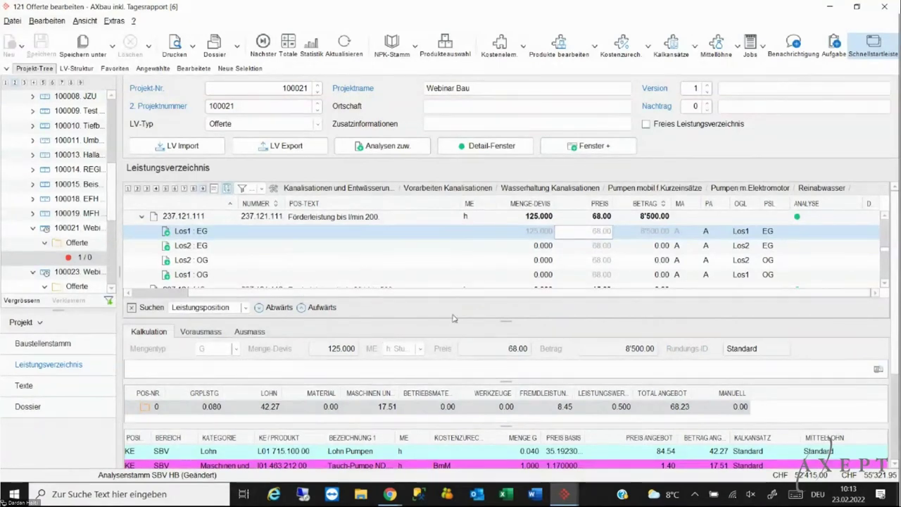
{"action": "left_click_drag", "start_coordinate": [495, 321], "coordinate": [489, 286]}
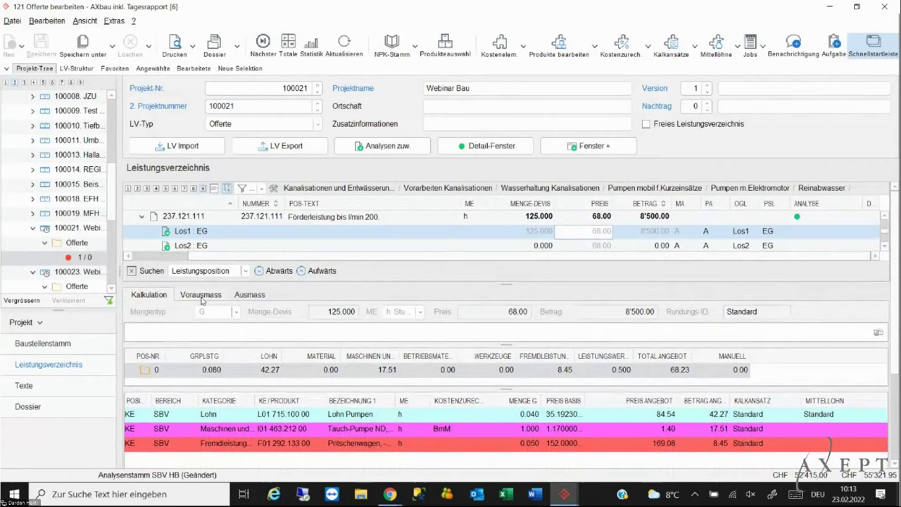
{"action": "left_click_drag", "start_coordinate": [120, 310], "coordinate": [130, 313]}
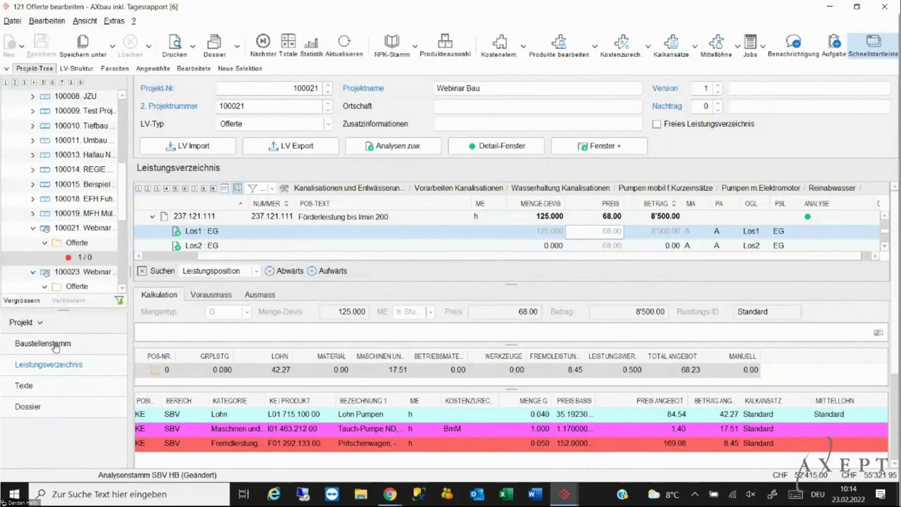
- View the Auftrag and Projekt data in the Baustellenstamm and open the Leistungsverzeichnis print program for the offer
{"action": "left_click", "coordinate": [56, 345]}
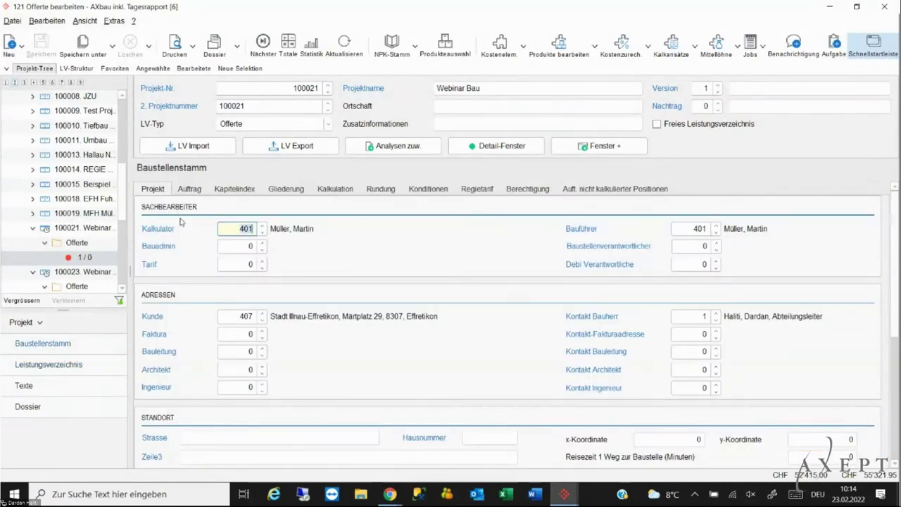
{"action": "left_click", "coordinate": [189, 191]}
{"action": "left_click", "coordinate": [153, 188]}
{"action": "left_click", "coordinate": [192, 46]}
{"action": "left_click", "coordinate": [200, 66]}
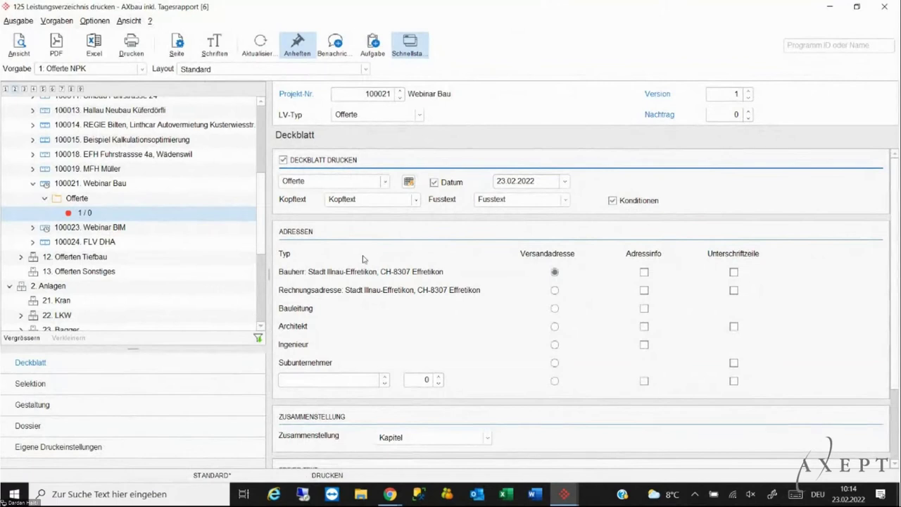
- Review the Gestaltung and Deckblatt print settings and generate a preview of the offer
{"action": "left_click", "coordinate": [31, 406]}
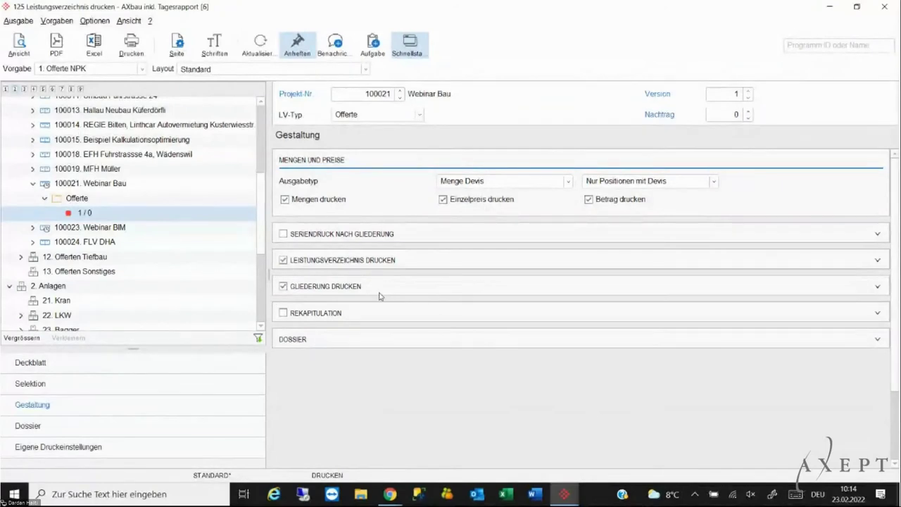
{"action": "left_click", "coordinate": [95, 368]}
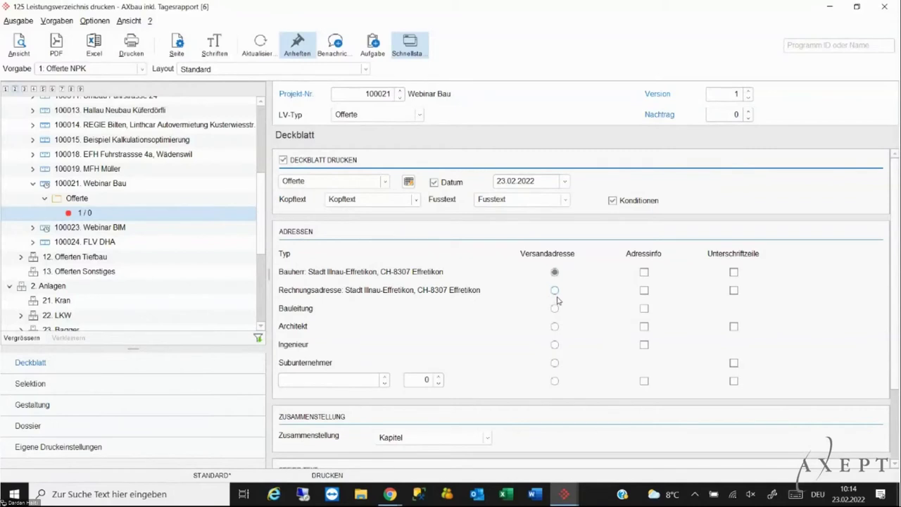
{"action": "left_click", "coordinate": [20, 45]}
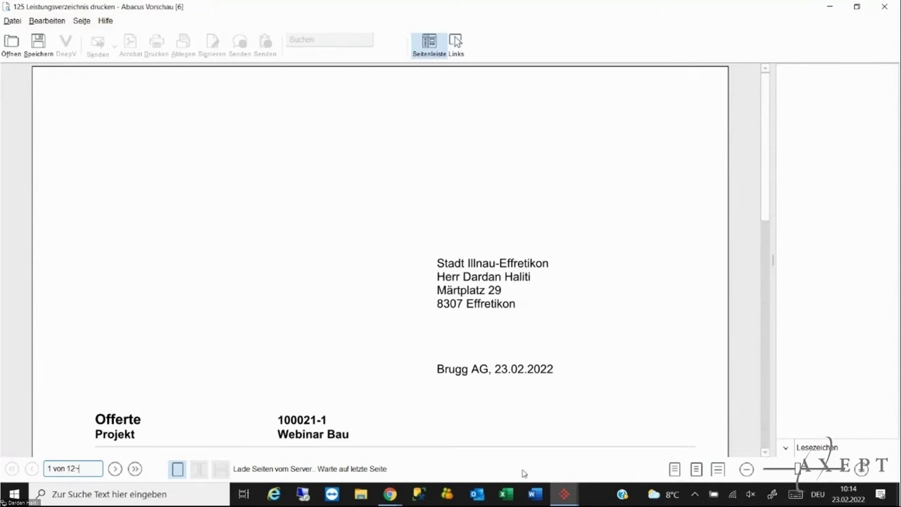
- Reduce the preview's zoom and examine the cover page's address, Zusammenstellung and totals
{"action": "left_click", "coordinate": [747, 469]}
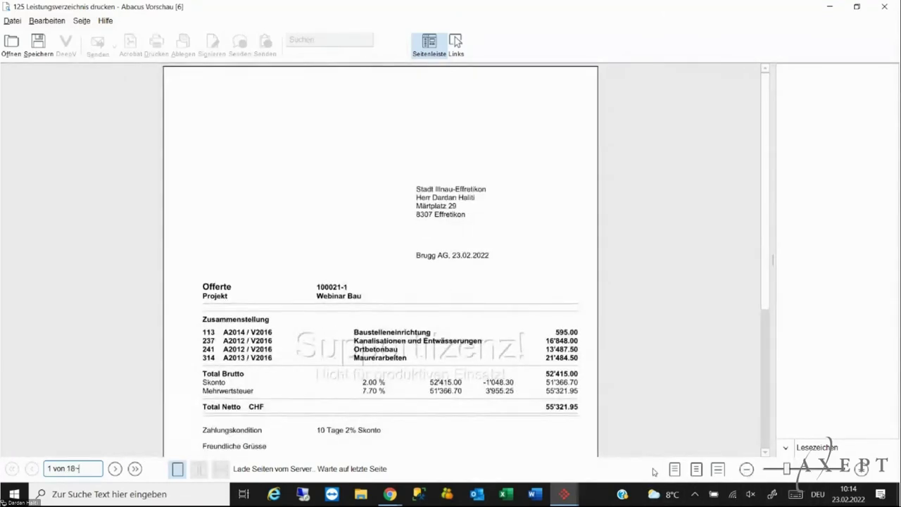
{"action": "left_click", "coordinate": [747, 469]}
{"action": "left_click_drag", "start_coordinate": [212, 159], "coordinate": [539, 426]}
{"action": "left_click_drag", "start_coordinate": [236, 277], "coordinate": [542, 319]}
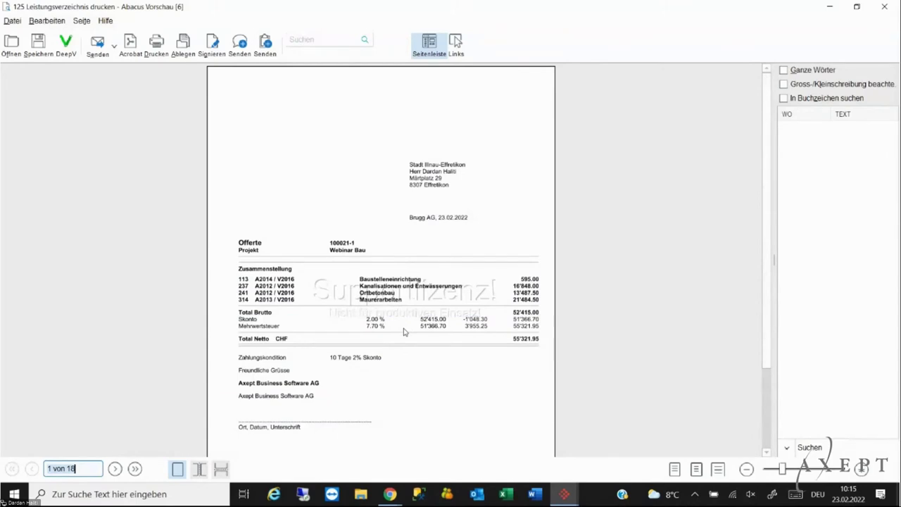
{"action": "left_click_drag", "start_coordinate": [226, 309], "coordinate": [547, 356]}
- Page through the offer's printed positions, close the preview and return from the print program to the offer
{"action": "left_click", "coordinate": [116, 469]}
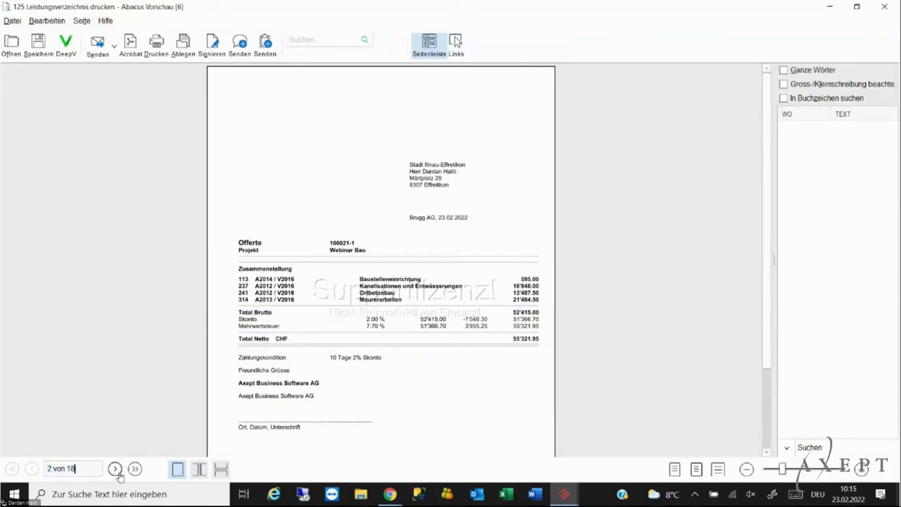
{"action": "left_click", "coordinate": [115, 469]}
{"action": "left_click", "coordinate": [116, 469]}
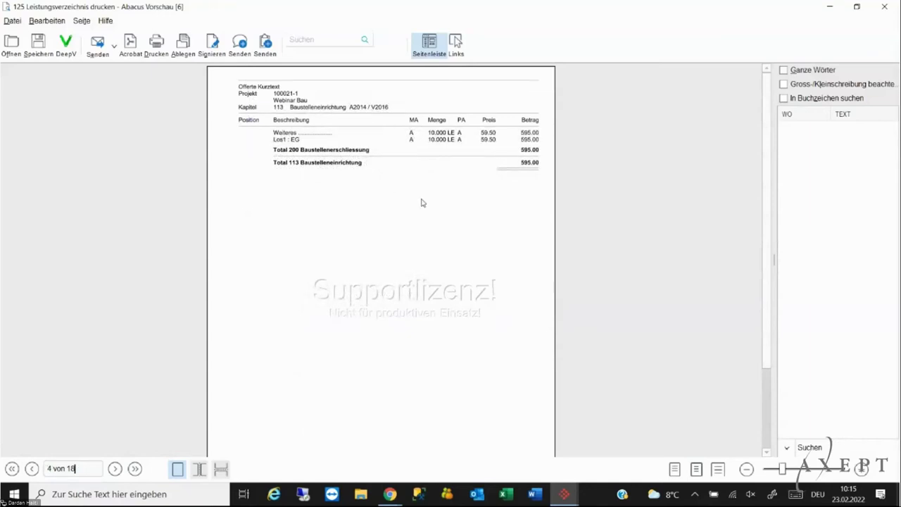
{"action": "scroll", "coordinate": [422, 203], "scroll_direction": "down", "scroll_amount": 6}
{"action": "scroll", "coordinate": [423, 203], "scroll_direction": "down", "scroll_amount": 6}
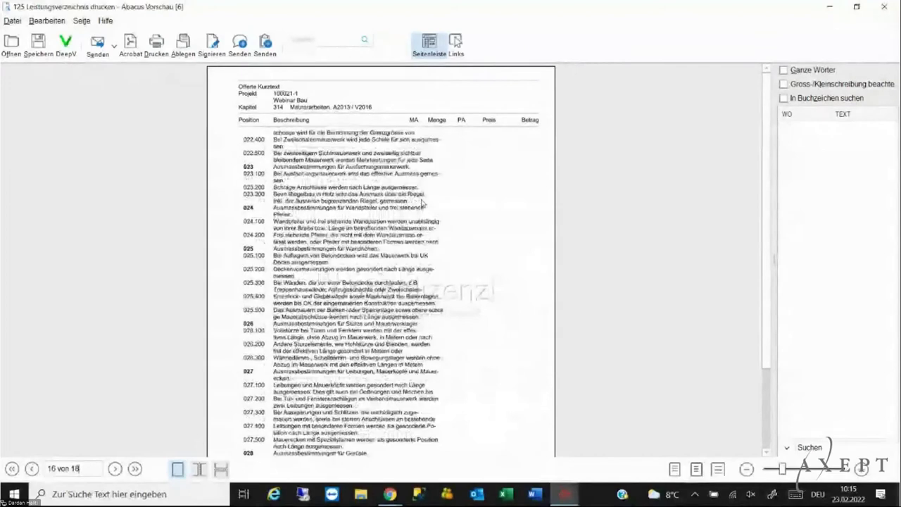
{"action": "scroll", "coordinate": [423, 203], "scroll_direction": "down", "scroll_amount": 2}
{"action": "left_click", "coordinate": [885, 6]}
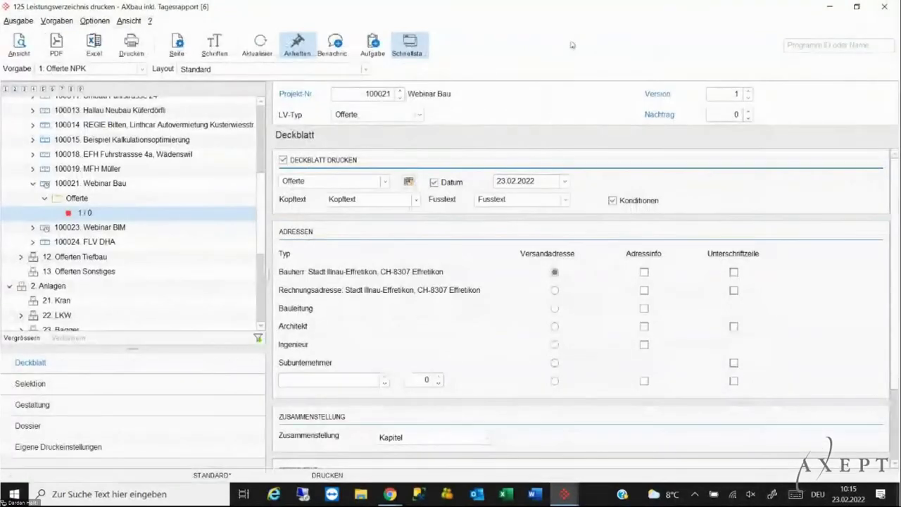
{"action": "left_click", "coordinate": [885, 6]}
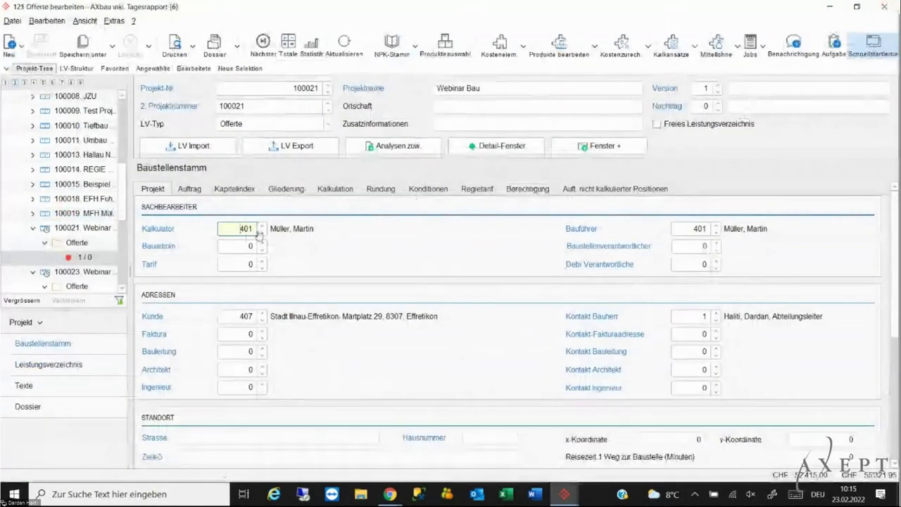
- Set the Auftrag's Fakturaadresse to Stadt Illnau-Effretikon by its address number and apply it to all underlying entries
{"action": "left_click", "coordinate": [195, 190]}
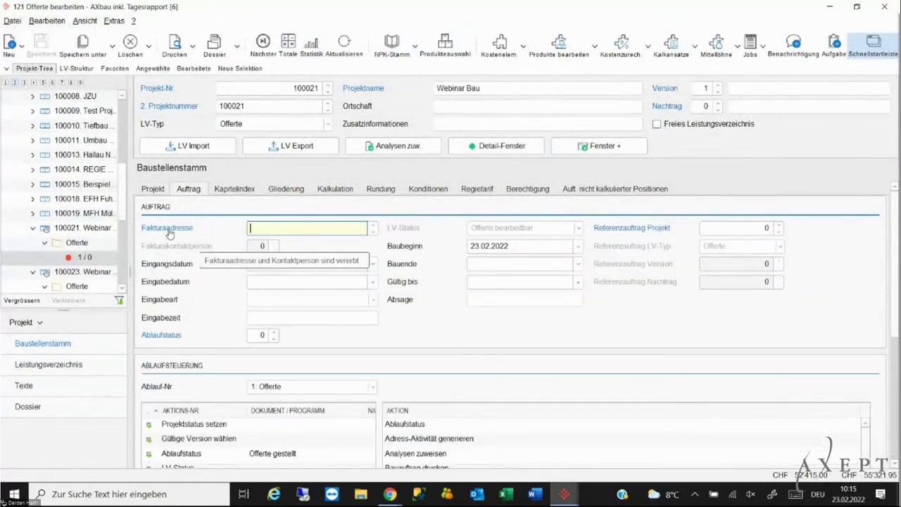
{"action": "key", "text": "F4"}
{"action": "left_click", "coordinate": [292, 144]}
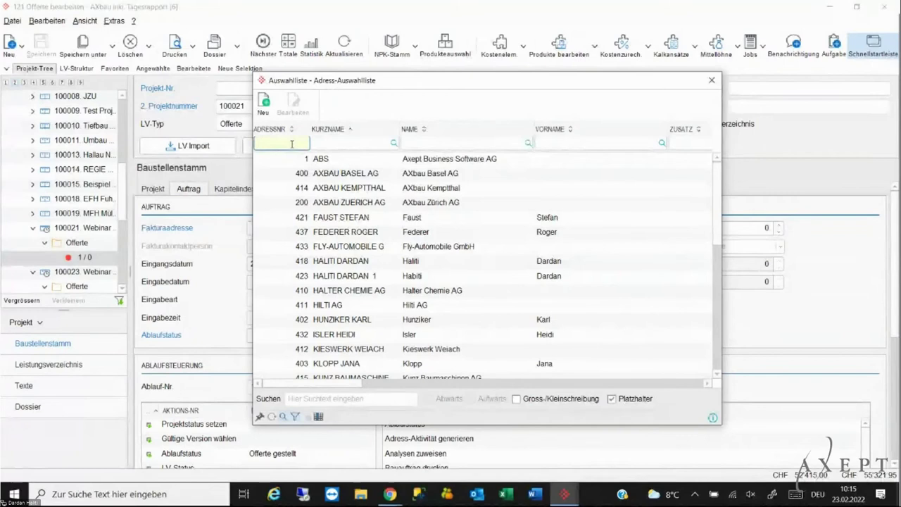
{"action": "type", "text": "407"}
{"action": "key", "text": "Return"}
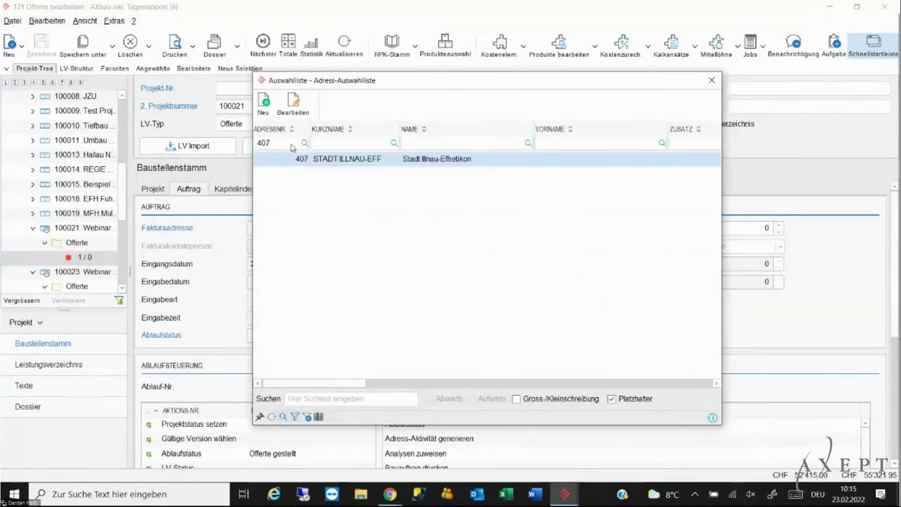
{"action": "double_click", "coordinate": [346, 160]}
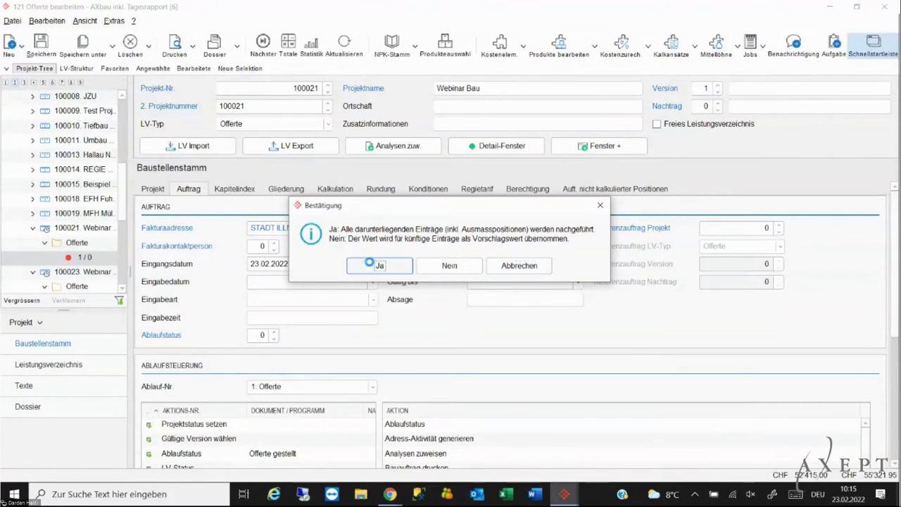
{"action": "left_click", "coordinate": [374, 265]}
- Widen the Ablaufsteuerung action table and run the Offerte workflow from Projektstatus setzen up to the Entscheidung
{"action": "scroll", "coordinate": [885, 257], "scroll_direction": "down", "scroll_amount": 3}
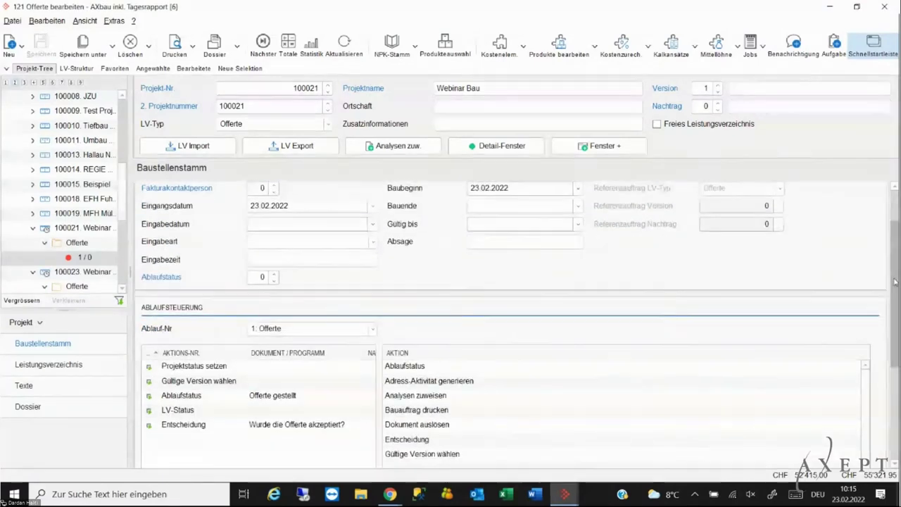
{"action": "left_click_drag", "start_coordinate": [381, 320], "coordinate": [507, 320]}
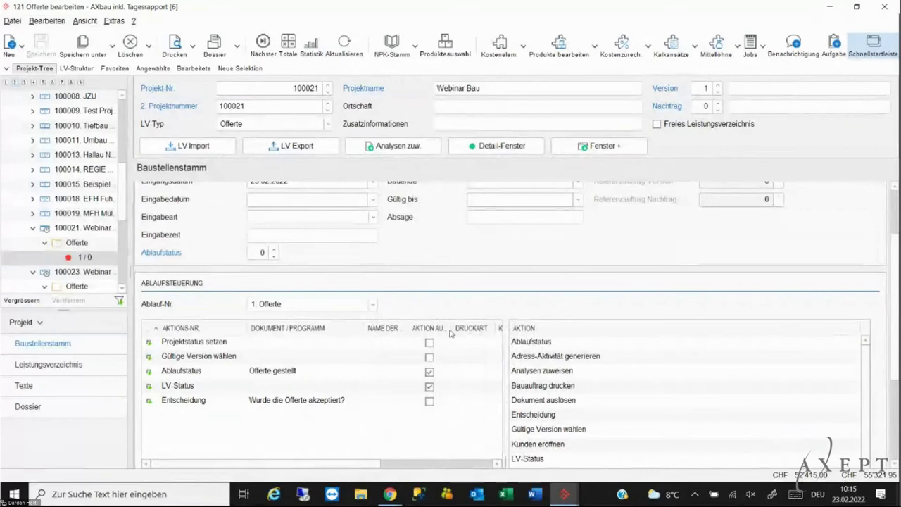
{"action": "left_click", "coordinate": [262, 55]}
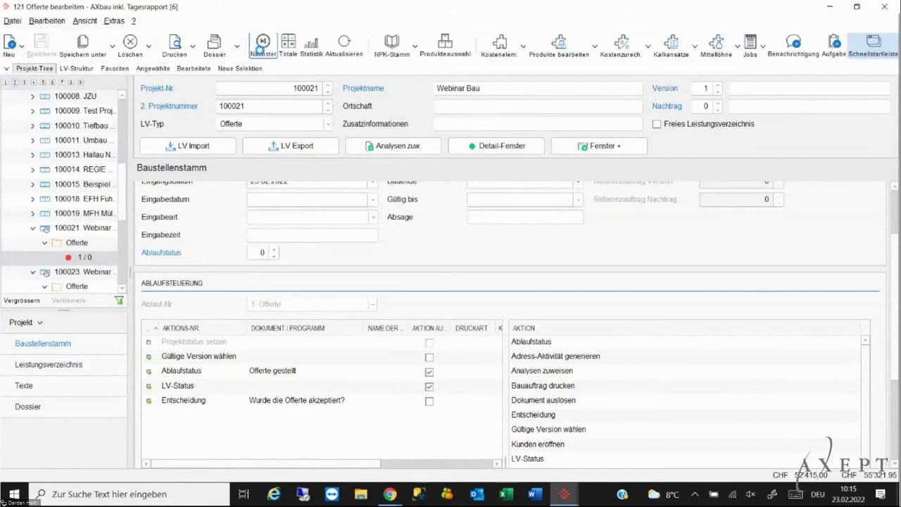
{"action": "left_click", "coordinate": [262, 55]}
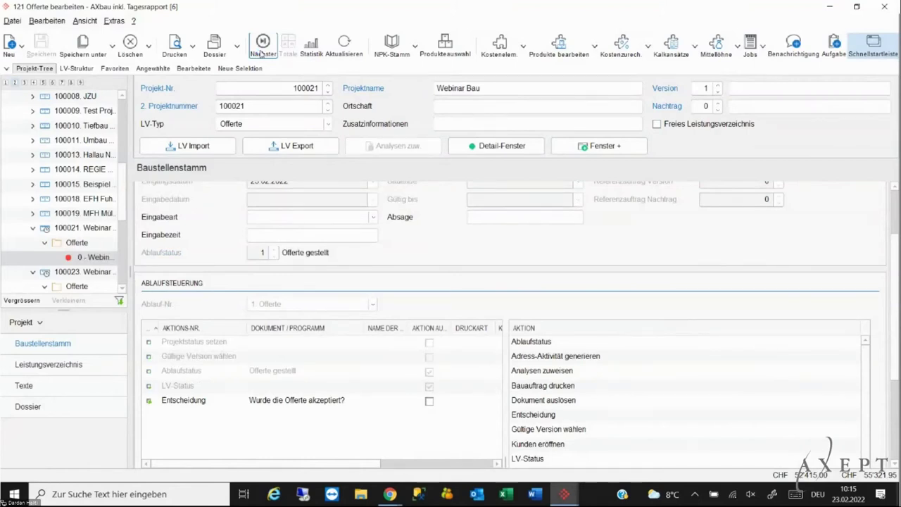
- Answer the decision "Wurde die Offerte akzeptiert?" with Ja and widen the project tree
{"action": "left_click_drag", "start_coordinate": [752, 133], "coordinate": [360, 67]}
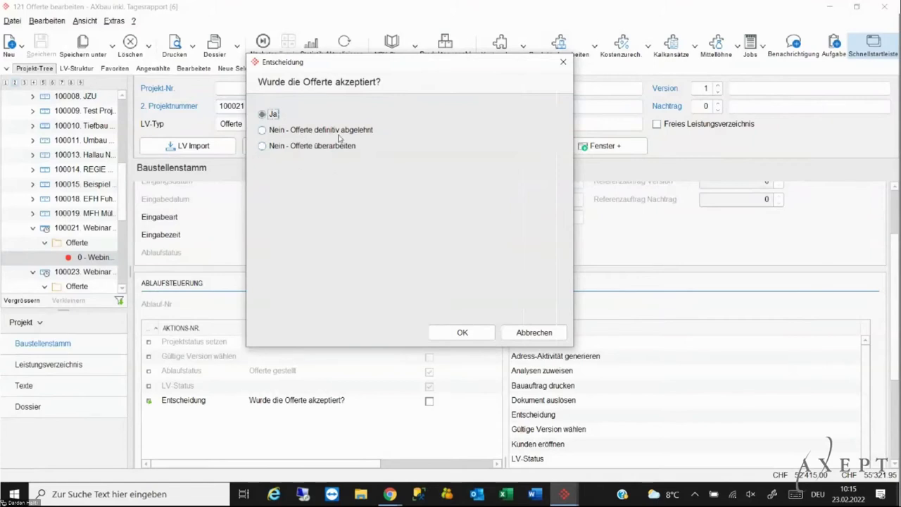
{"action": "left_click", "coordinate": [462, 333]}
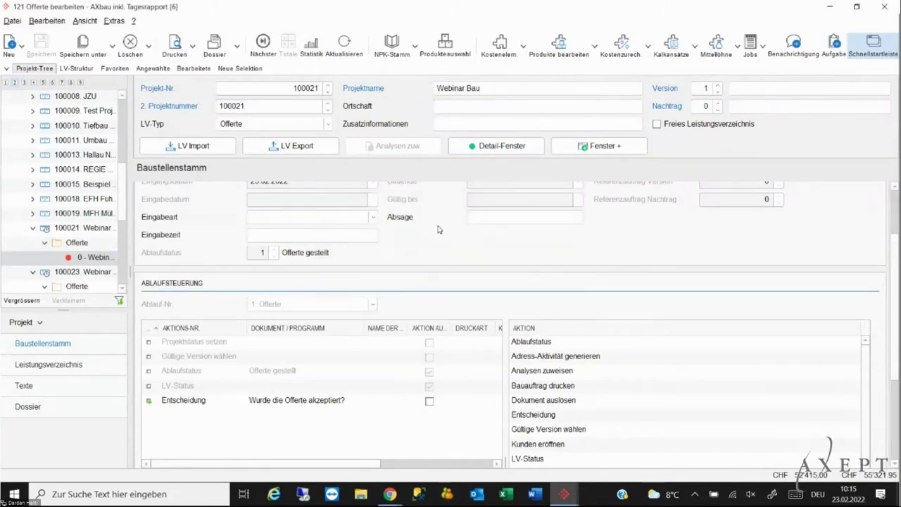
{"action": "left_click_drag", "start_coordinate": [131, 229], "coordinate": [222, 232]}
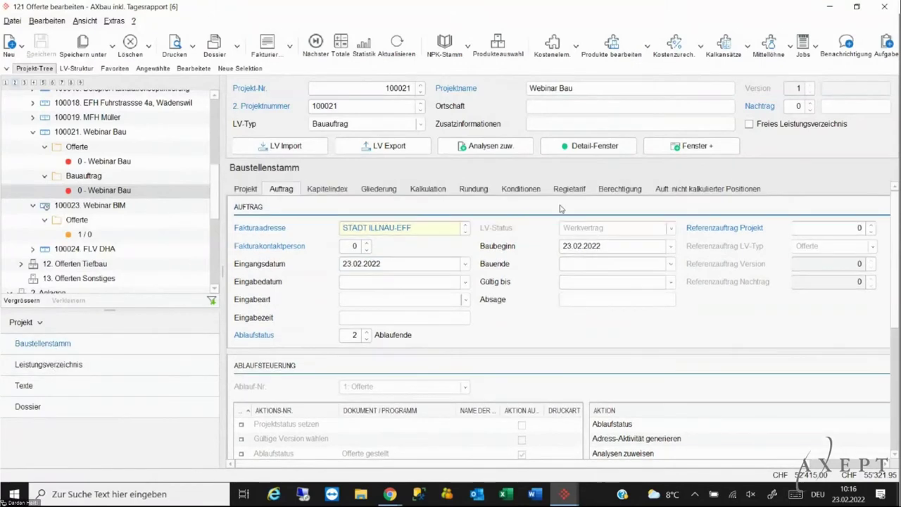
- Allow Position löschen, Mengenart anpassen, Menge-Devis, Einzelpreis and Suchtitel ändern for the Bauauftrag's Werkvertrag positions and save
{"action": "left_click", "coordinate": [620, 191]}
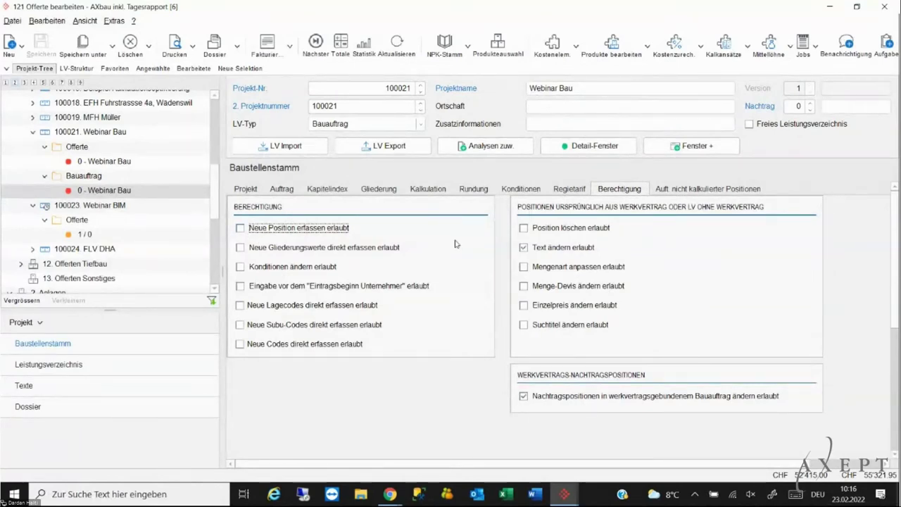
{"action": "left_click", "coordinate": [523, 228]}
{"action": "left_click", "coordinate": [523, 267]}
{"action": "left_click", "coordinate": [523, 285]}
{"action": "left_click", "coordinate": [523, 305]}
{"action": "left_click", "coordinate": [41, 45]}
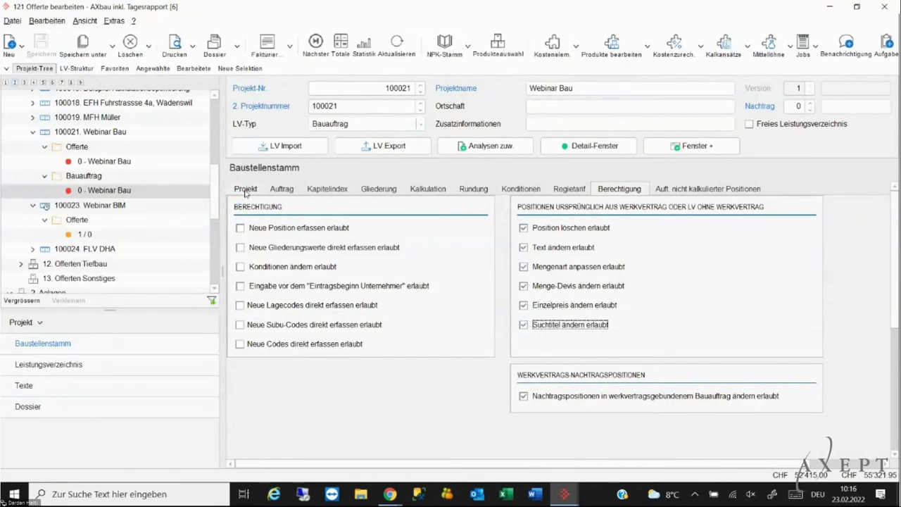
- View the Bauauftrag's Projekt data and Leistungsverzeichnis, and open the Ausmass bearbeiten program
{"action": "left_click", "coordinate": [246, 189]}
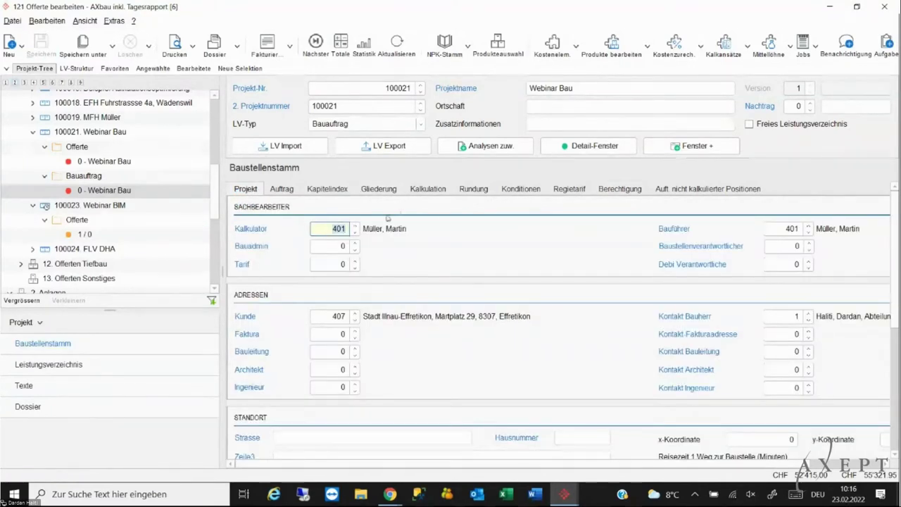
{"action": "left_click", "coordinate": [49, 365]}
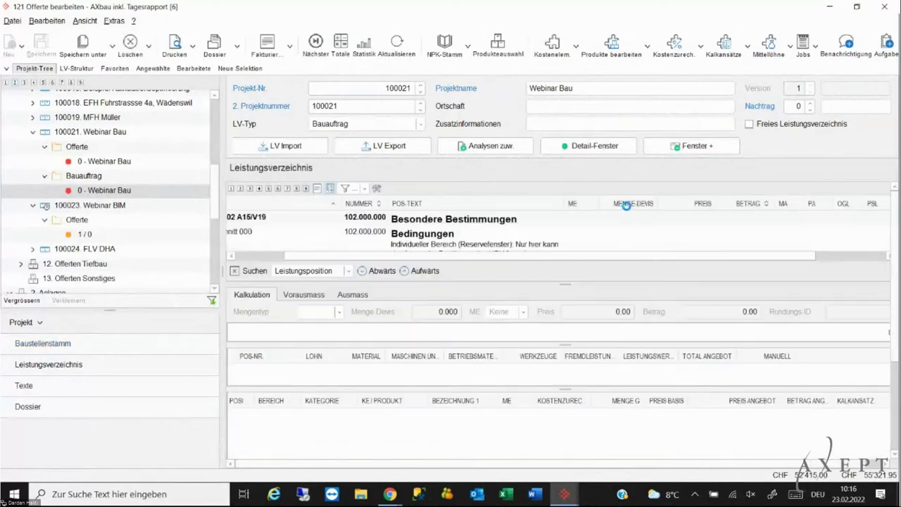
{"action": "left_click", "coordinate": [829, 6]}
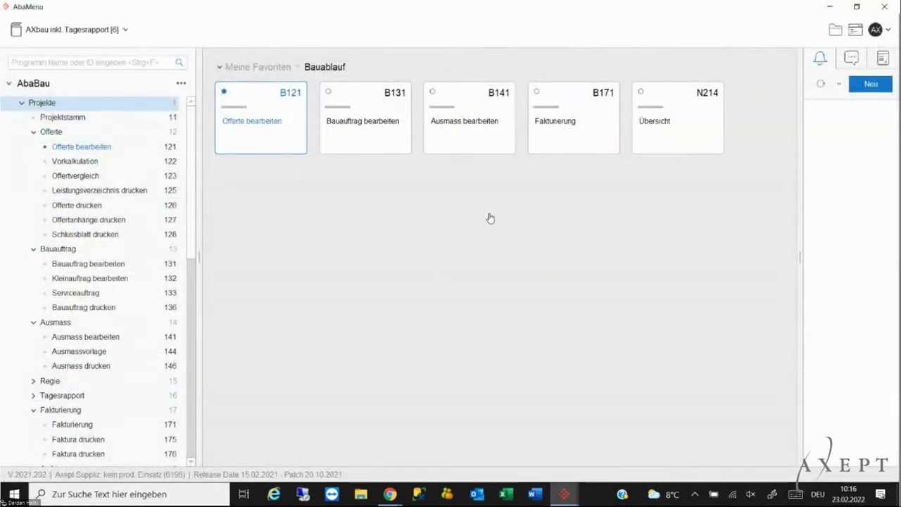
{"action": "left_click", "coordinate": [472, 127]}
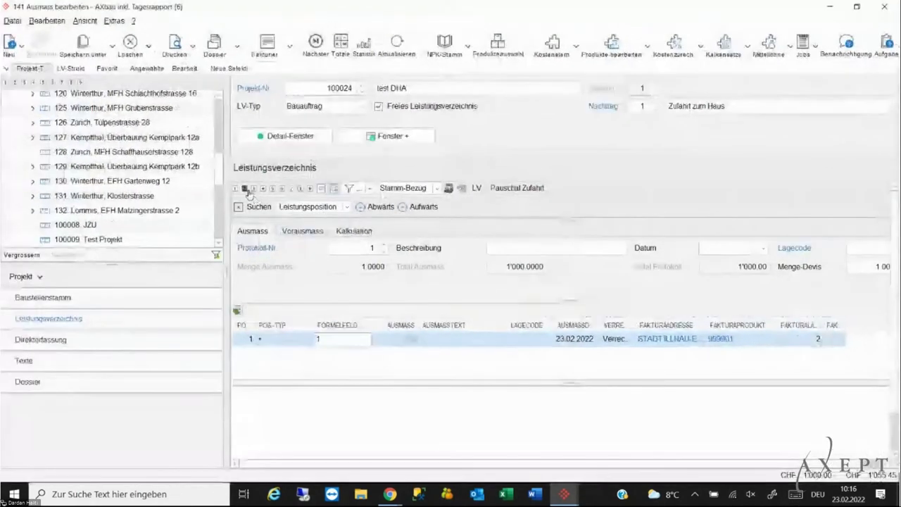
- Open the Leistungsverzeichnis of Bauauftrag 0 - Webinar Bau in project 100021 from the project tree
{"action": "scroll", "coordinate": [218, 203], "scroll_direction": "down", "scroll_amount": 1}
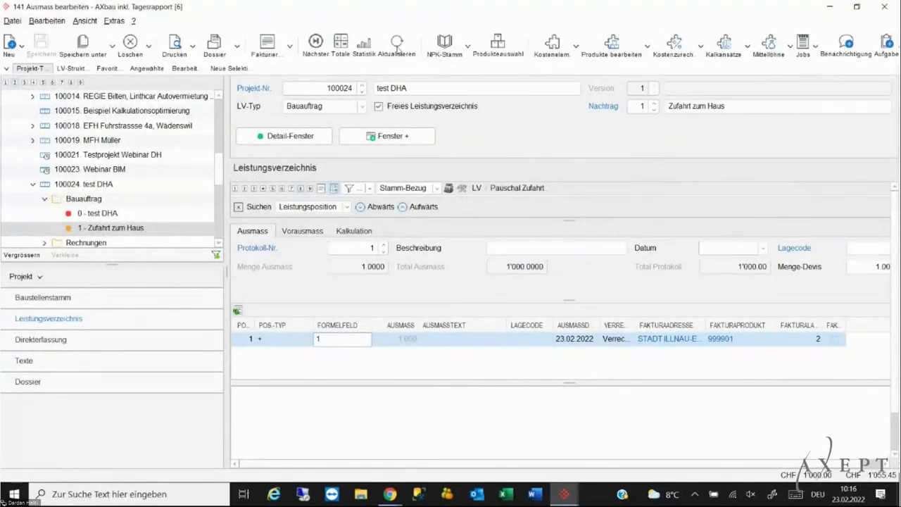
{"action": "left_click", "coordinate": [121, 200]}
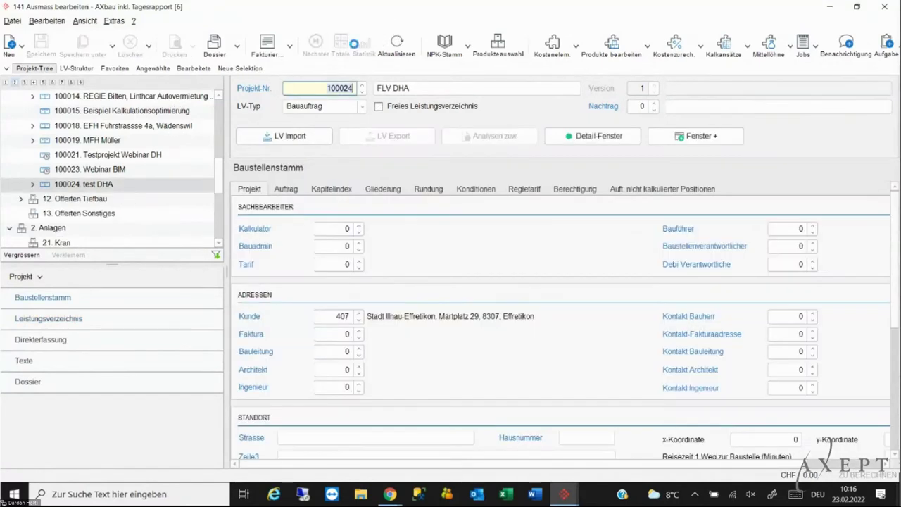
{"action": "left_click", "coordinate": [33, 155]}
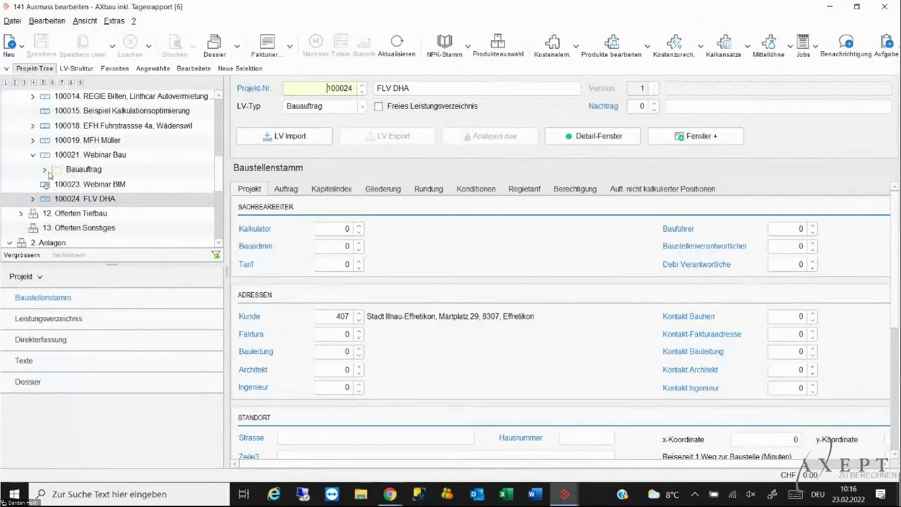
{"action": "left_click", "coordinate": [45, 170]}
{"action": "left_click", "coordinate": [99, 184]}
{"action": "left_click", "coordinate": [48, 320]}
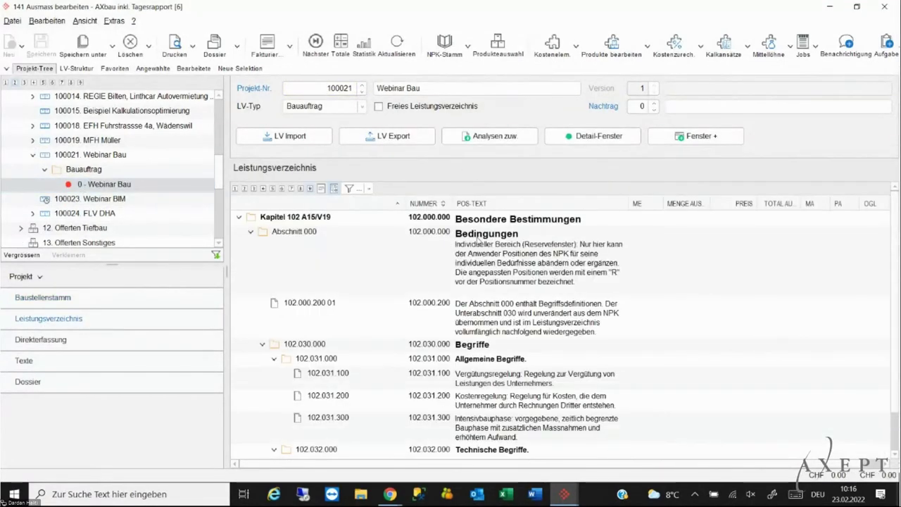
- Adjust the pane heights to show the Ausmass entry area and go down to Los1 : EG of Leistungsposition 113.211.002 04
{"action": "left_click", "coordinate": [486, 224]}
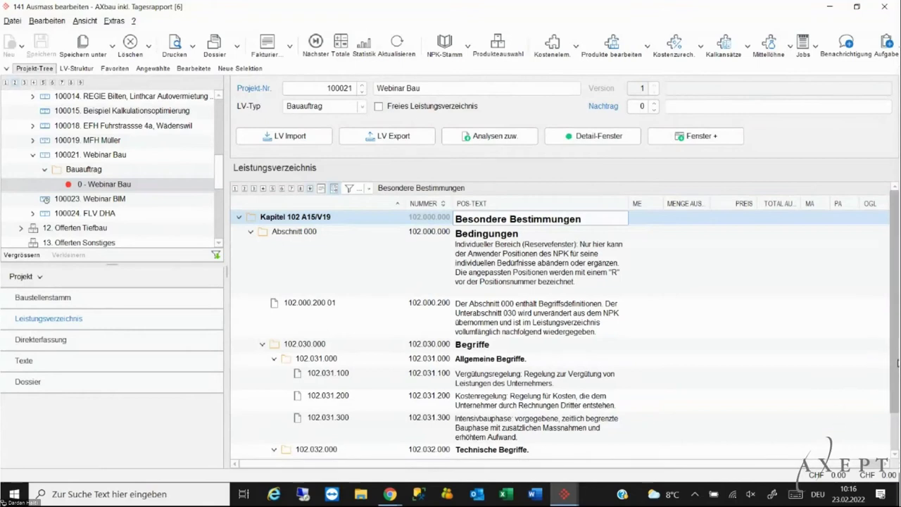
{"action": "left_click_drag", "start_coordinate": [549, 457], "coordinate": [563, 297]}
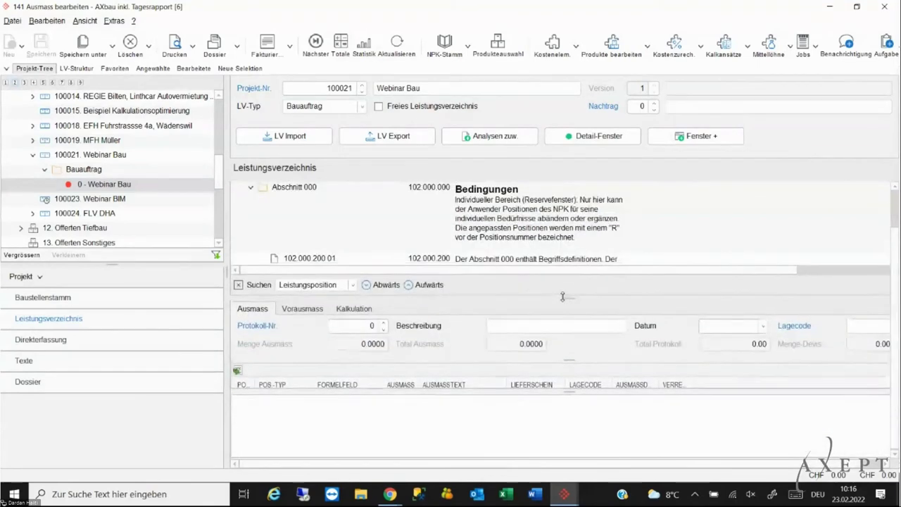
{"action": "left_click_drag", "start_coordinate": [569, 392], "coordinate": [569, 420]}
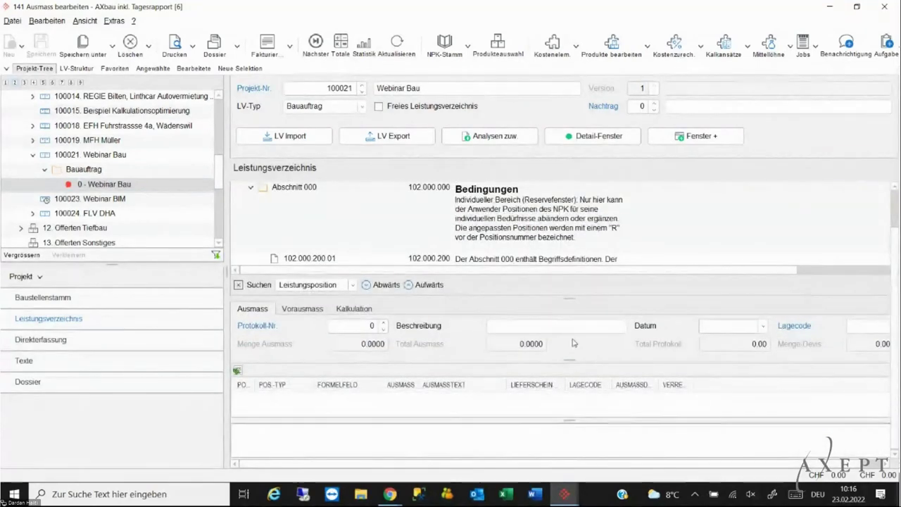
{"action": "left_click", "coordinate": [491, 229]}
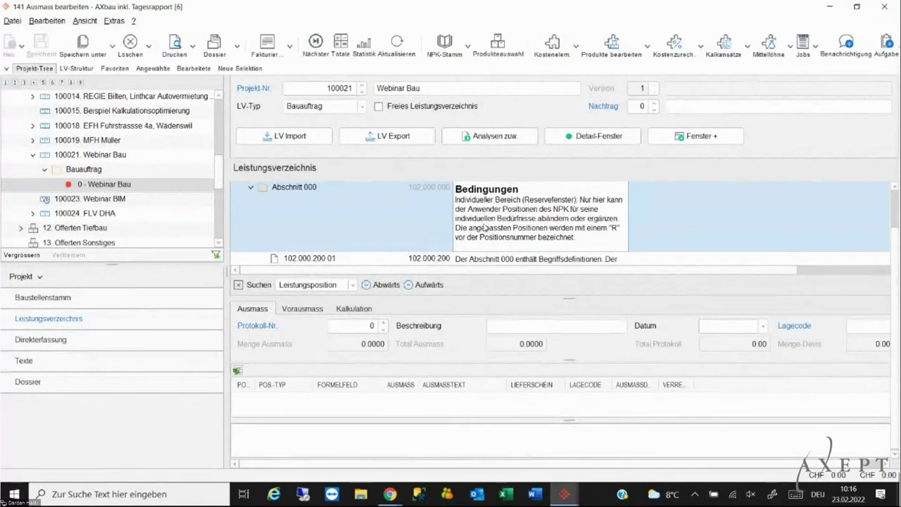
{"action": "left_click", "coordinate": [372, 289]}
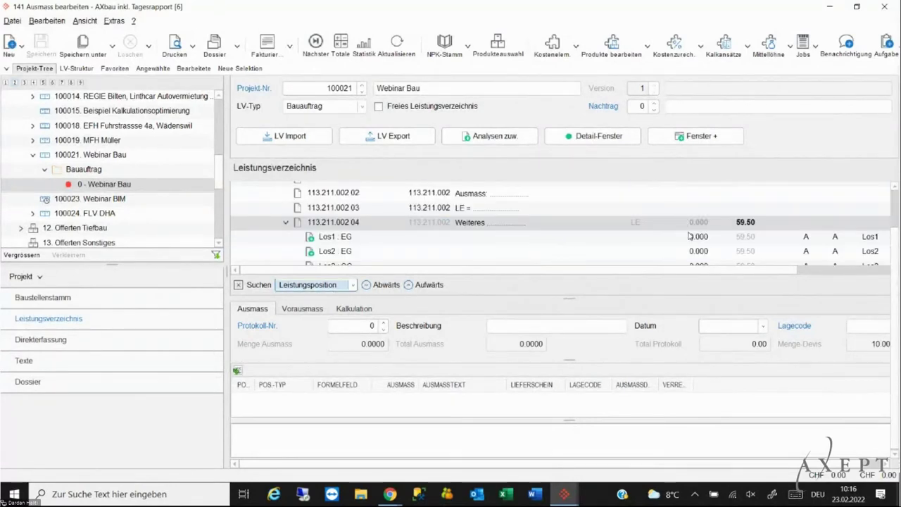
{"action": "left_click", "coordinate": [643, 241]}
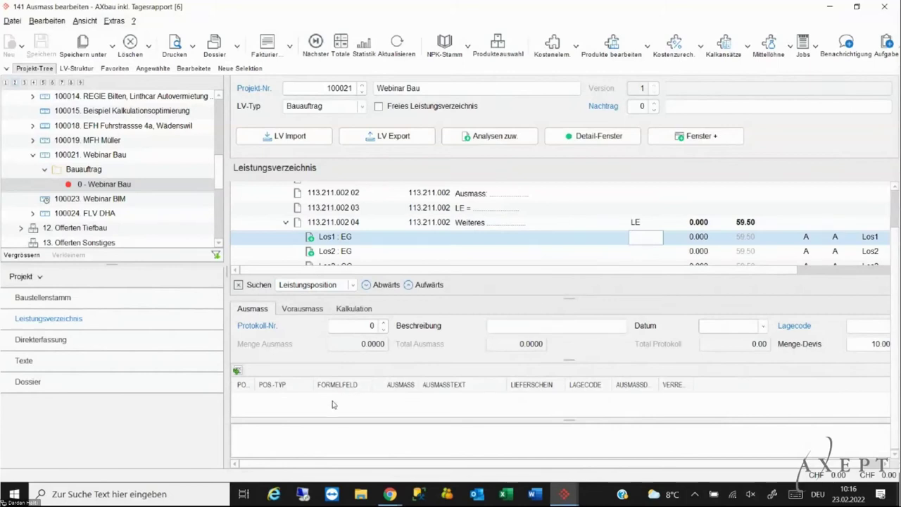
- Create Ausmass protocol 1 with the description Protokoll 1 and record a formula quantity of 20 for Los1 : EG
{"action": "left_click", "coordinate": [354, 328]}
{"action": "key", "text": "Tab"}
{"action": "type", "text": "Protokoll 1"}
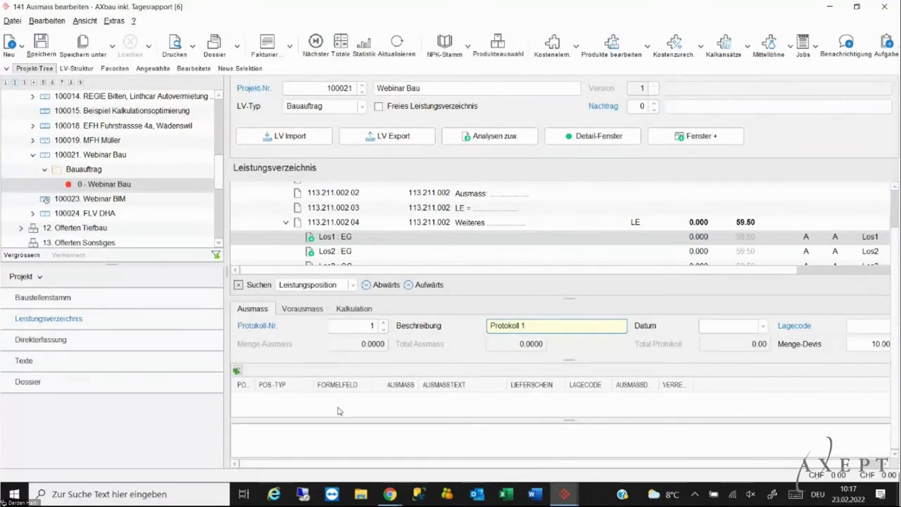
{"action": "left_click", "coordinate": [339, 407]}
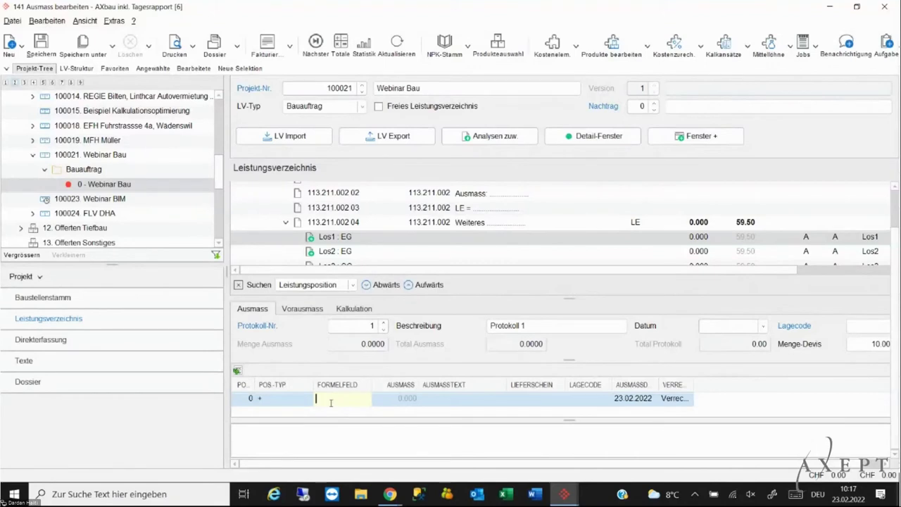
{"action": "type", "text": "20"}
{"action": "key", "text": "Return"}
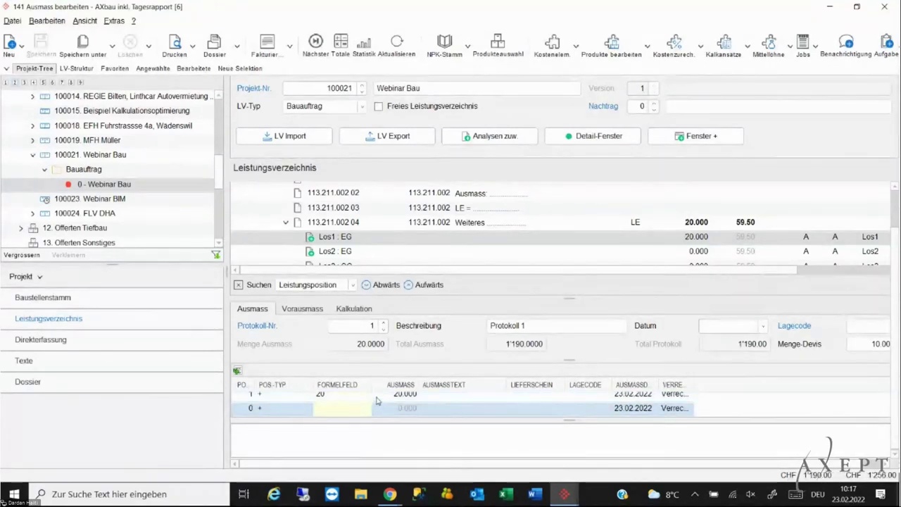
{"action": "left_click", "coordinate": [376, 397]}
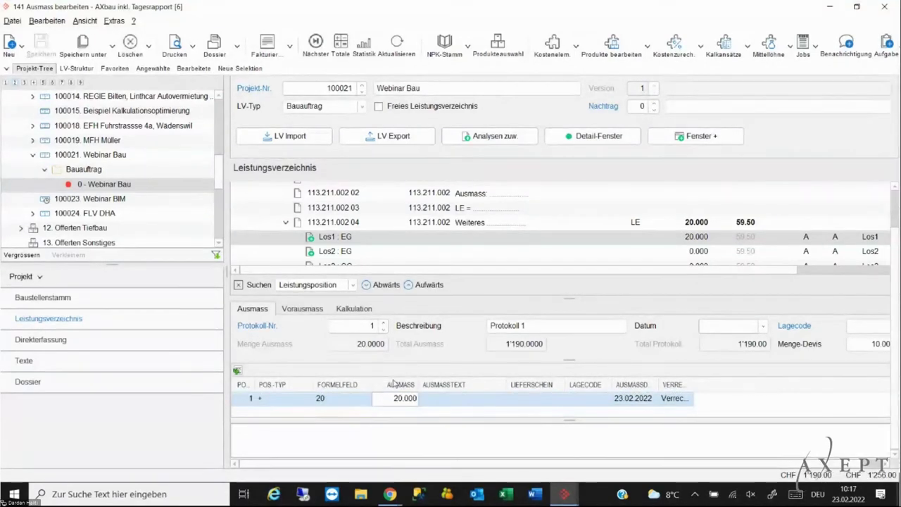
- Record a quantity of 30 for Los2 : EG and 40 for Los2 : OG under protocol 1
{"action": "left_click", "coordinate": [512, 251]}
{"action": "left_click", "coordinate": [343, 402]}
{"action": "type", "text": "30"}
{"action": "key", "text": "Return"}
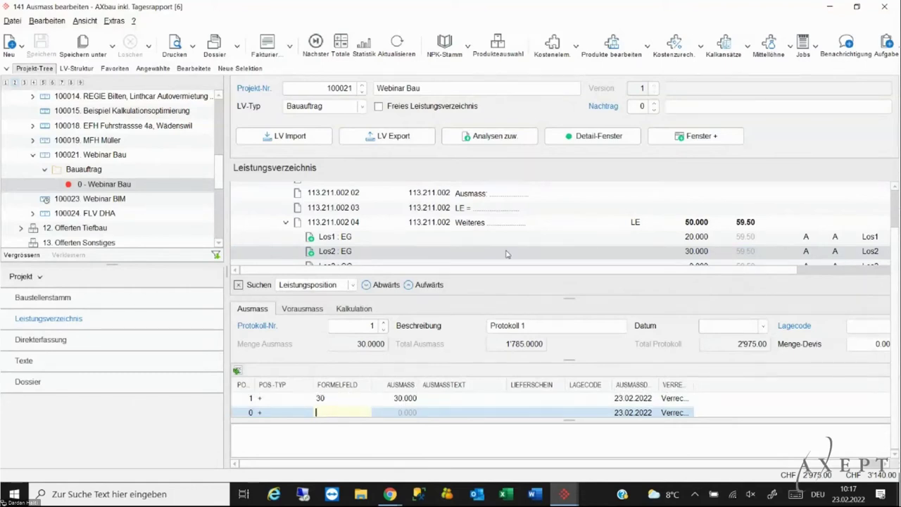
{"action": "key", "text": "Return"}
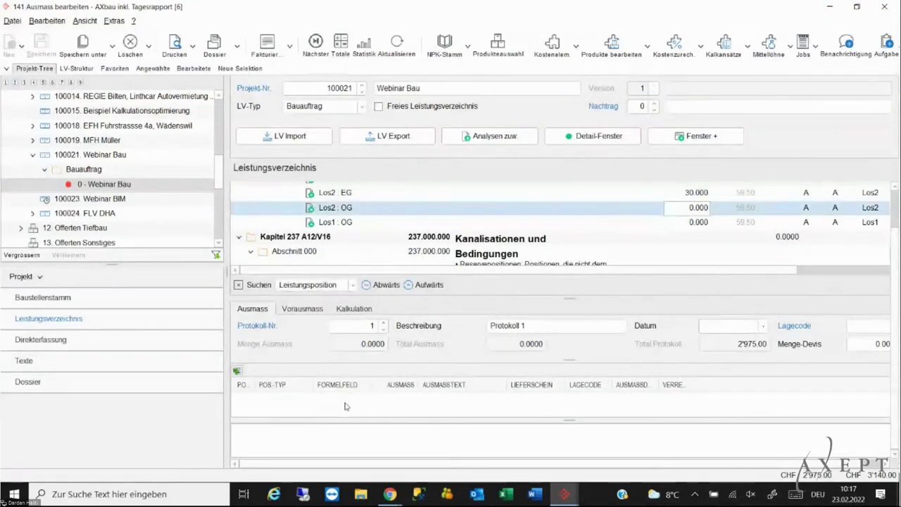
{"action": "left_click", "coordinate": [343, 407]}
{"action": "type", "text": "40"}
{"action": "key", "text": "Return"}
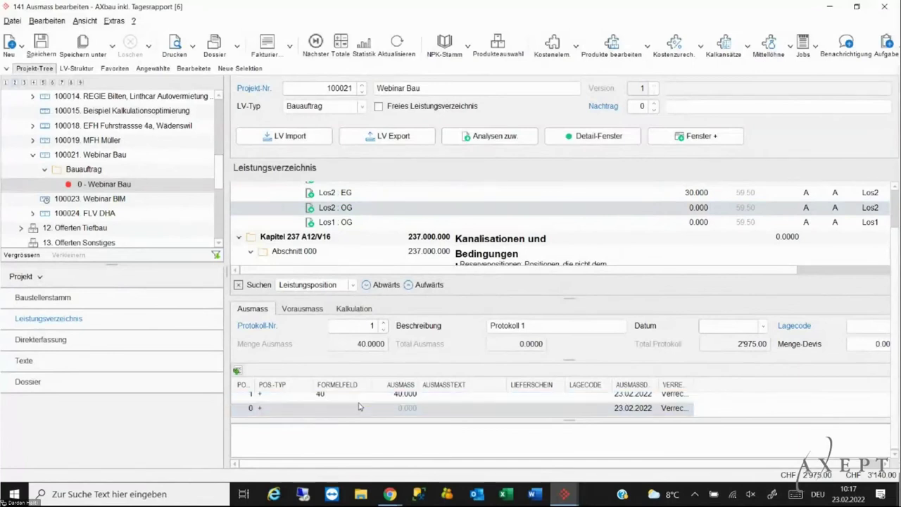
- Create Ausmass protocol 2 with the description Protokoll and record a quantity of 30 for Los2 : OG
{"action": "left_click", "coordinate": [358, 325]}
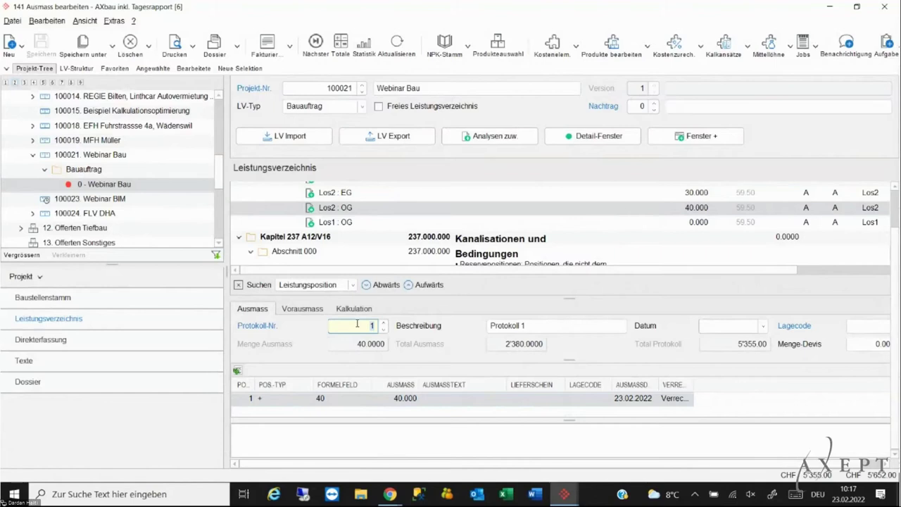
{"action": "type", "text": "2"}
{"action": "key", "text": "Tab"}
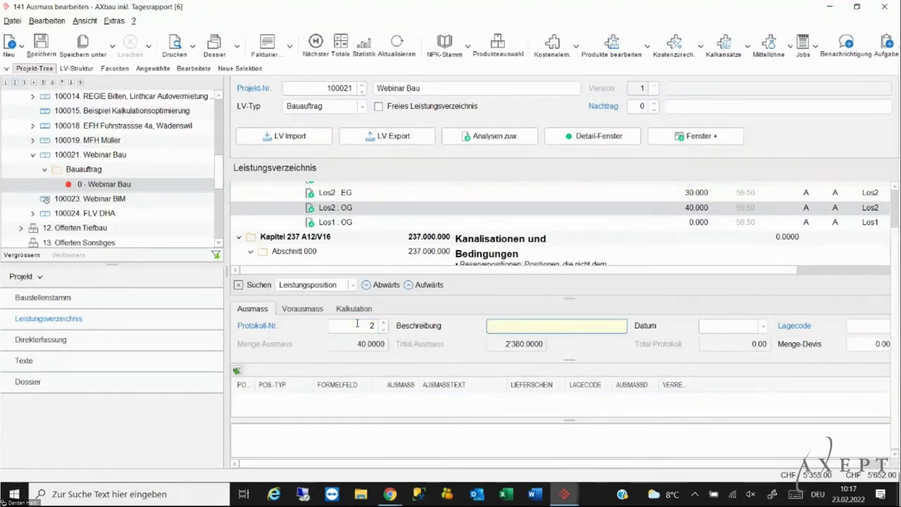
{"action": "type", "text": "Protokoll"}
{"action": "left_click", "coordinate": [329, 406]}
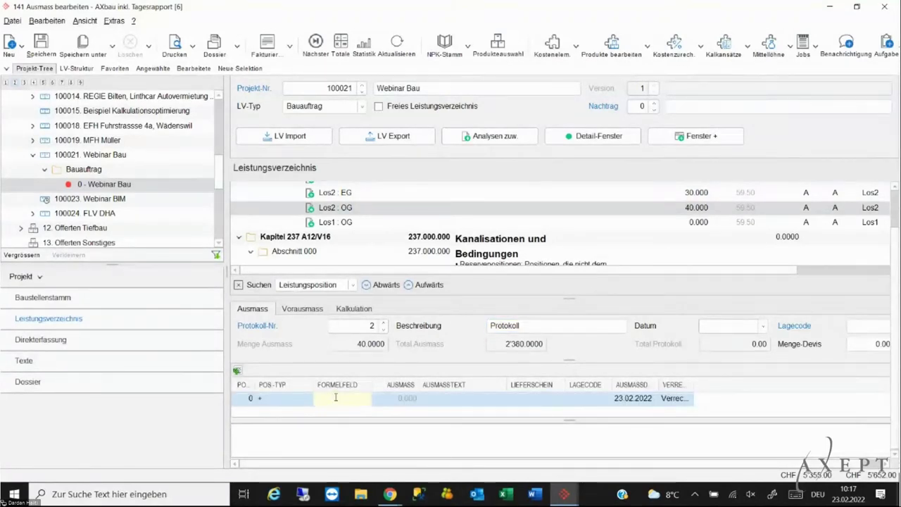
{"action": "type", "text": "30"}
{"action": "key", "text": "Return"}
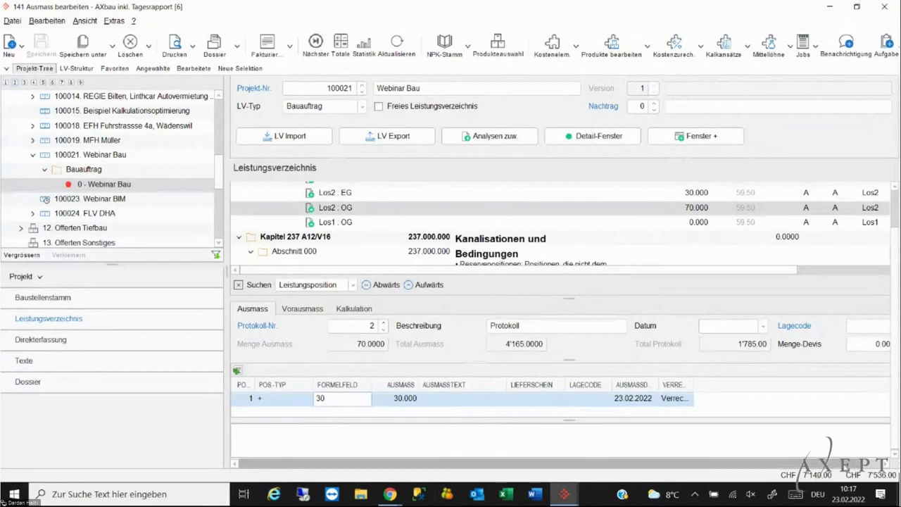
- Narrow the project tree and review the recorded Ausmass lines of both protocols in the Direkterfassung, including OGL, protocol and Verrechenbar columns
{"action": "left_click_drag", "start_coordinate": [224, 261], "coordinate": [194, 261]}
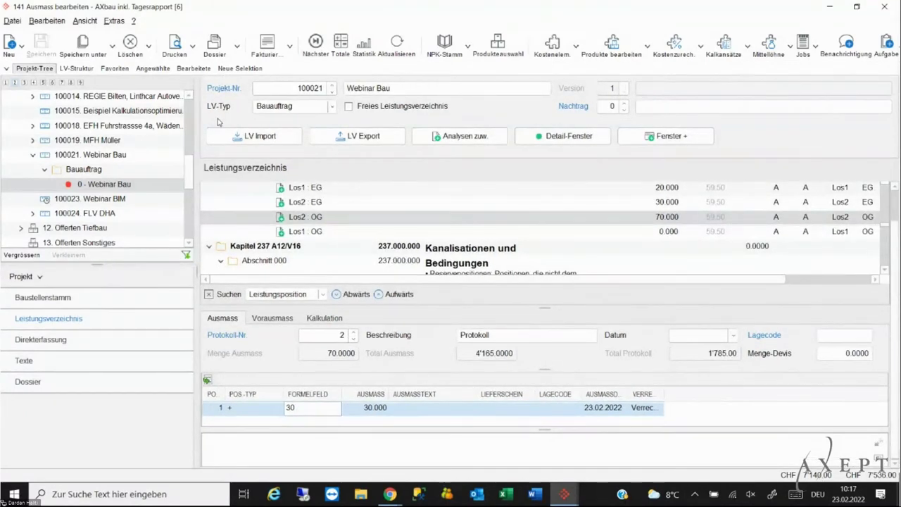
{"action": "left_click", "coordinate": [45, 341]}
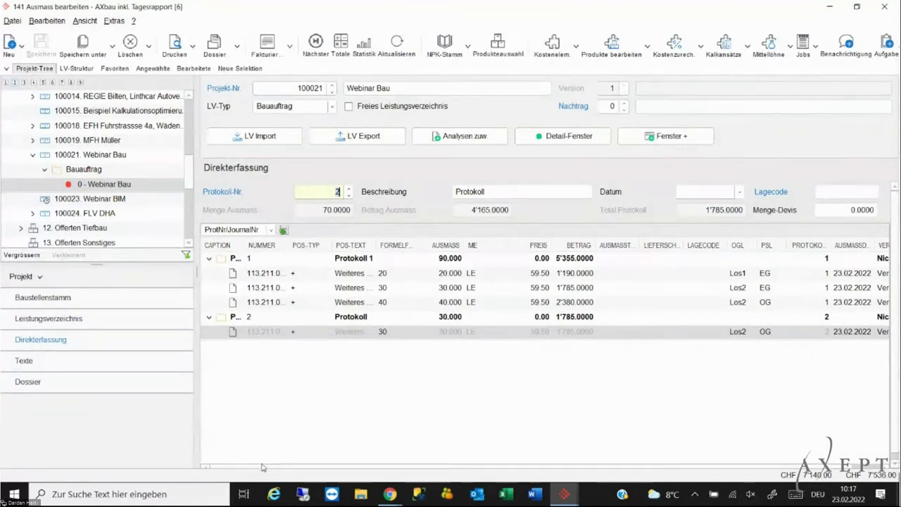
{"action": "scroll", "coordinate": [846, 295], "scroll_direction": "right", "scroll_amount": 1}
{"action": "left_click", "coordinate": [863, 273]}
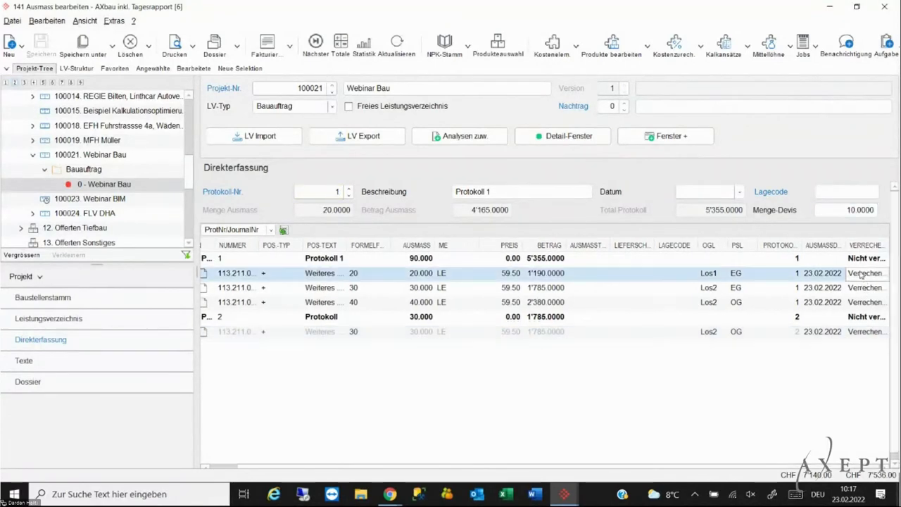
{"action": "left_click", "coordinate": [791, 274]}
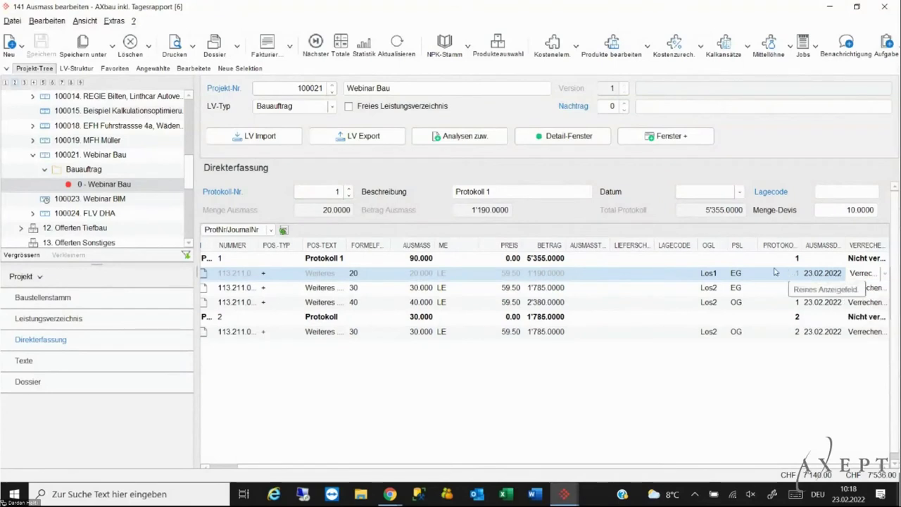
{"action": "left_click", "coordinate": [723, 274]}
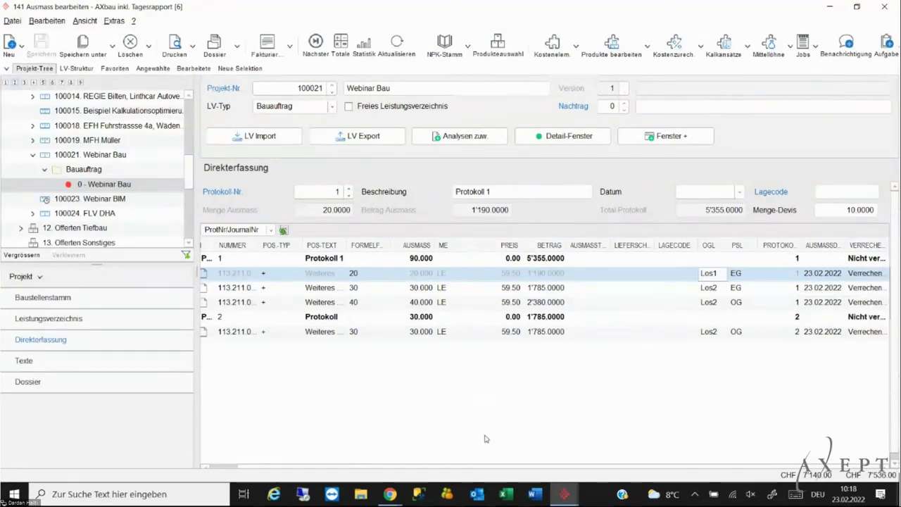
{"action": "scroll", "coordinate": [483, 465], "scroll_direction": "left", "scroll_amount": 2}
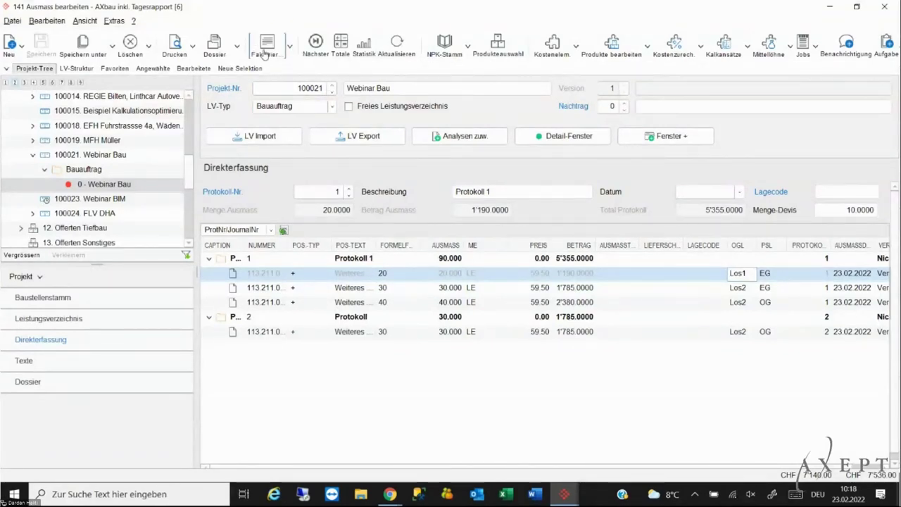
- Open the Fakturierung for the Webinar Bau Bauauftrag and resize the panes to show its positions and conditions
{"action": "left_click", "coordinate": [291, 48]}
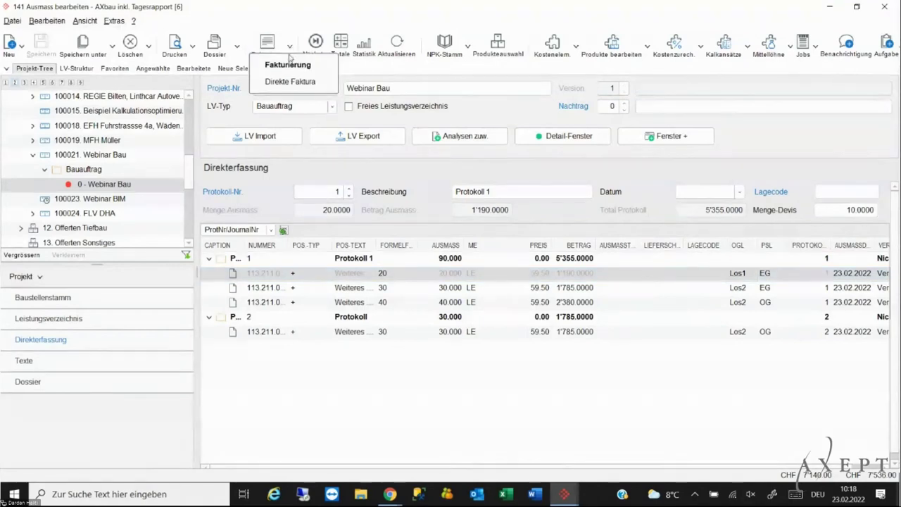
{"action": "left_click", "coordinate": [290, 44]}
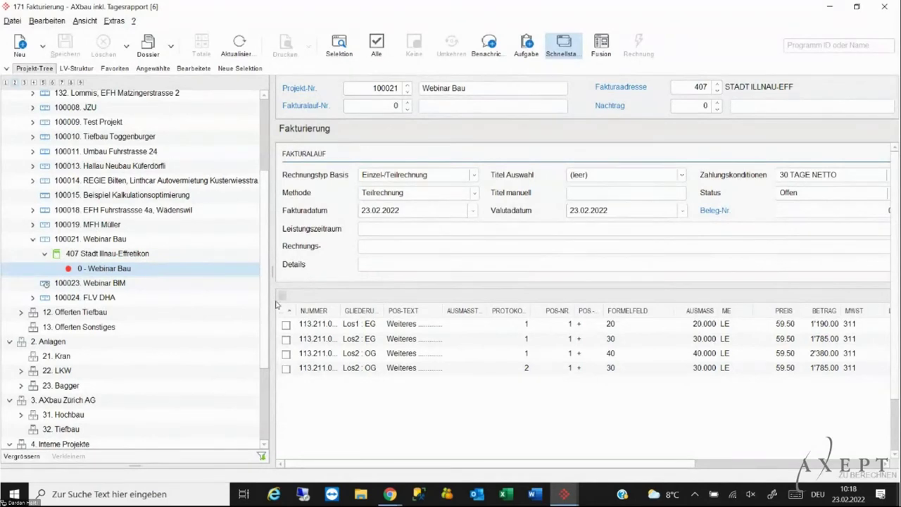
{"action": "left_click_drag", "start_coordinate": [262, 279], "coordinate": [178, 275]}
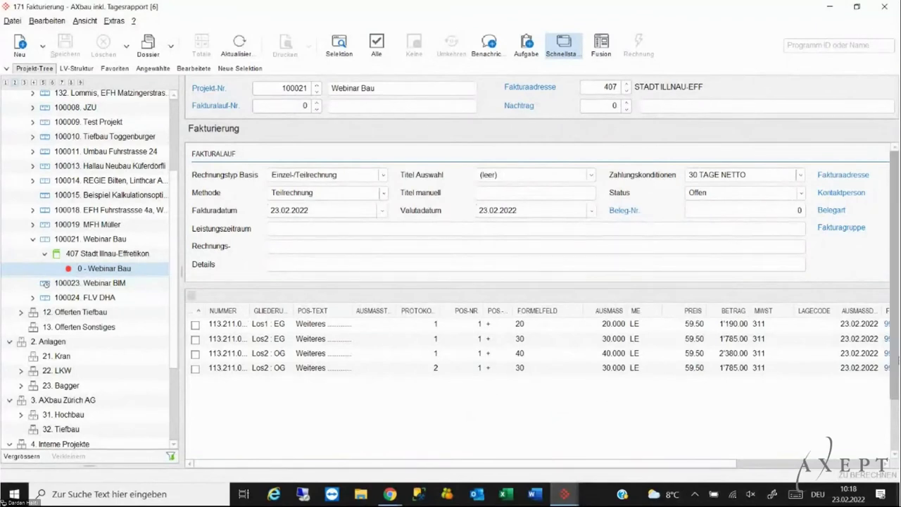
{"action": "scroll", "coordinate": [864, 396], "scroll_direction": "down", "scroll_amount": 1}
{"action": "left_click_drag", "start_coordinate": [655, 458], "coordinate": [725, 345]}
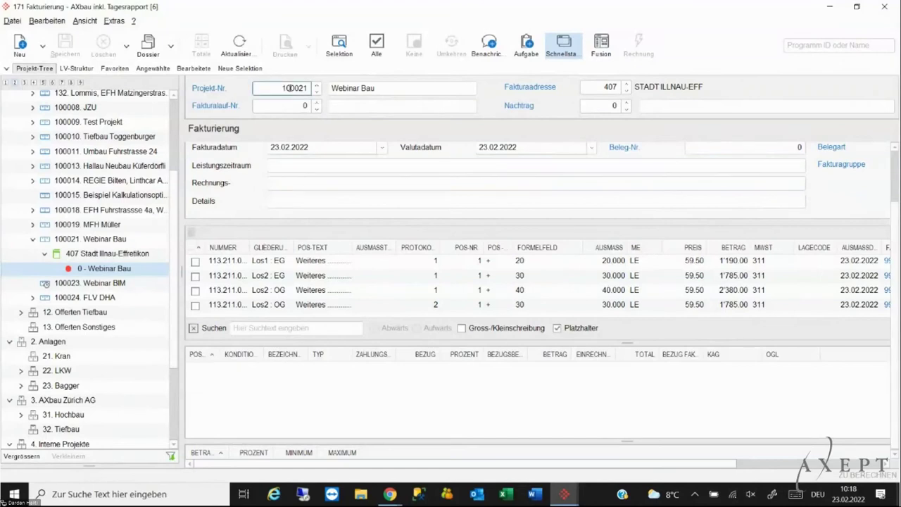
- Select the Ausmass positions of protocol 1 for invoicing and confirm creating a new Fakturalauf
{"action": "left_click", "coordinate": [339, 46]}
{"action": "left_click", "coordinate": [303, 180]}
{"action": "left_click", "coordinate": [222, 207]}
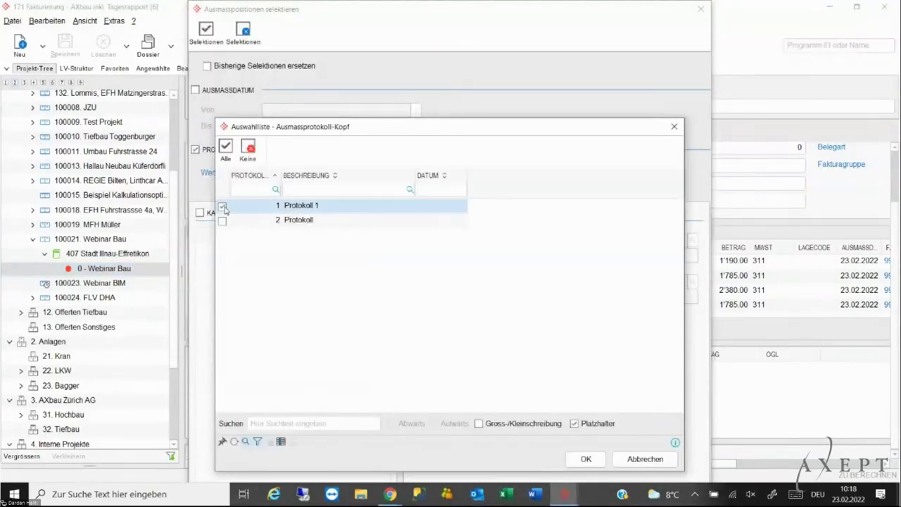
{"action": "left_click", "coordinate": [584, 460]}
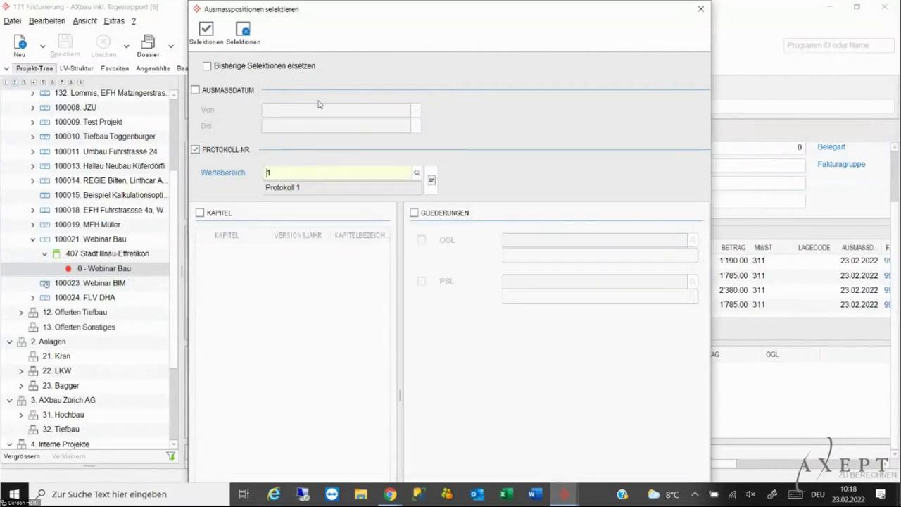
{"action": "left_click", "coordinate": [197, 33]}
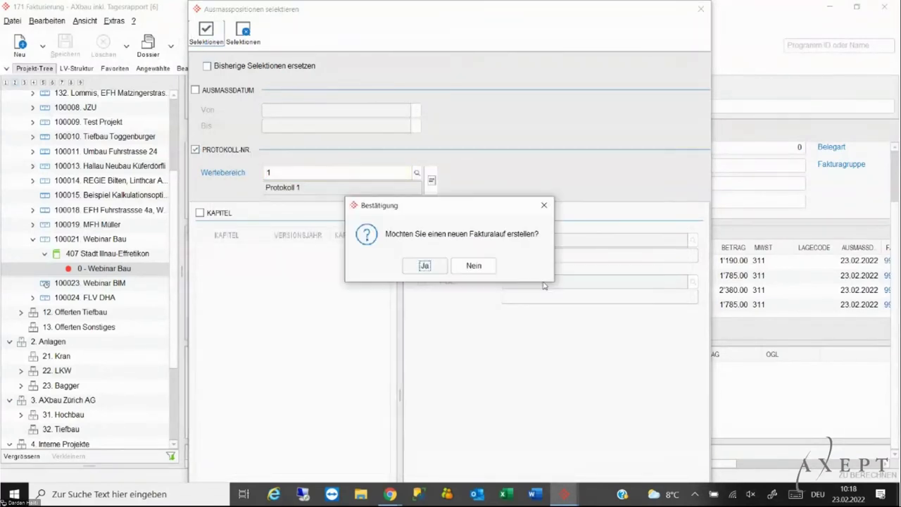
{"action": "left_click", "coordinate": [430, 266]}
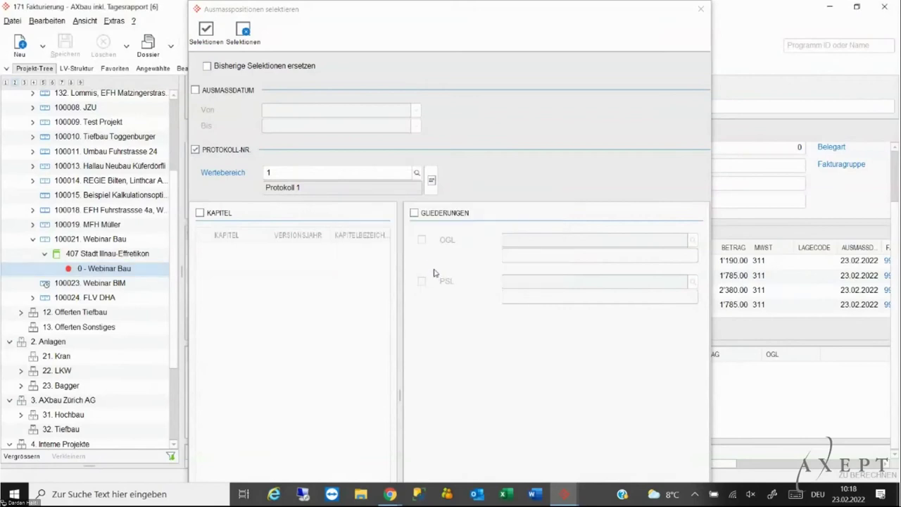
- Review the selected protocol 1 positions and the invoice conditions, from Brutto to Endtotal, of Fakturalauf 1
{"action": "left_click", "coordinate": [701, 9]}
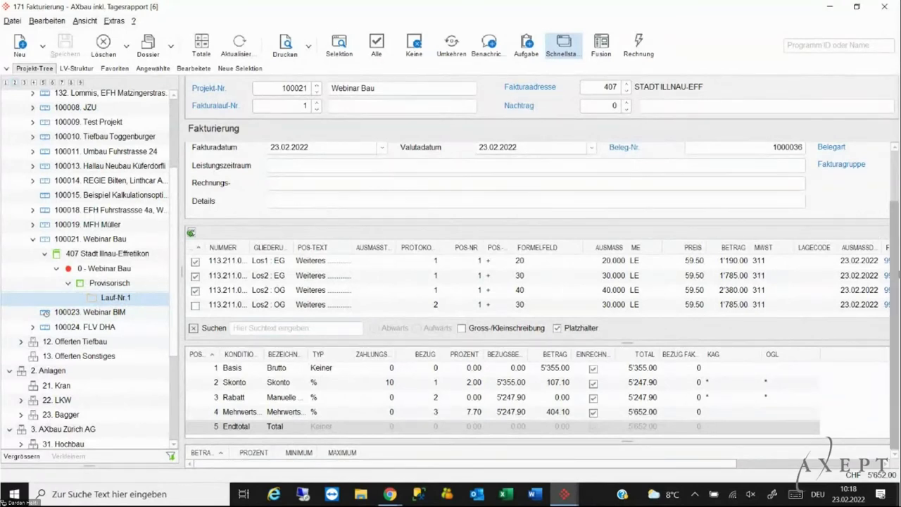
{"action": "left_click_drag", "start_coordinate": [179, 248], "coordinate": [155, 247]}
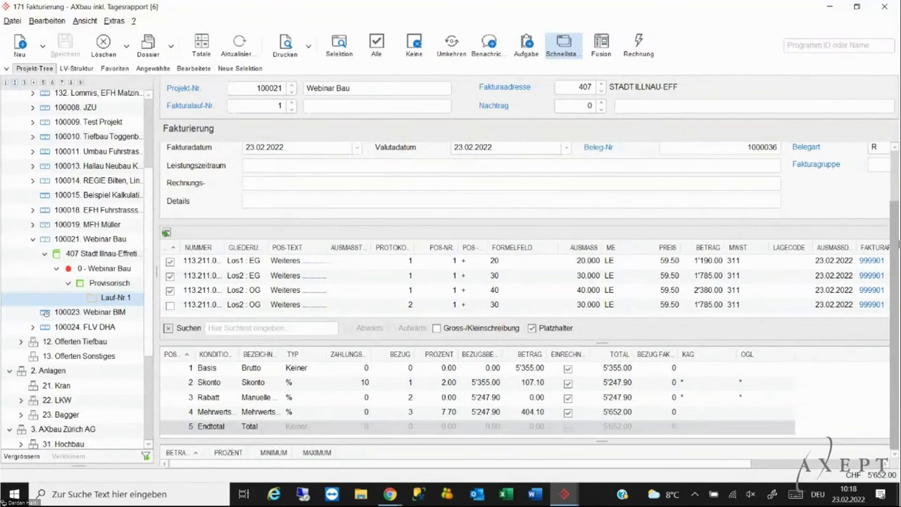
{"action": "scroll", "coordinate": [898, 247], "scroll_direction": "up", "scroll_amount": 2}
{"action": "scroll", "coordinate": [844, 294], "scroll_direction": "down", "scroll_amount": 2}
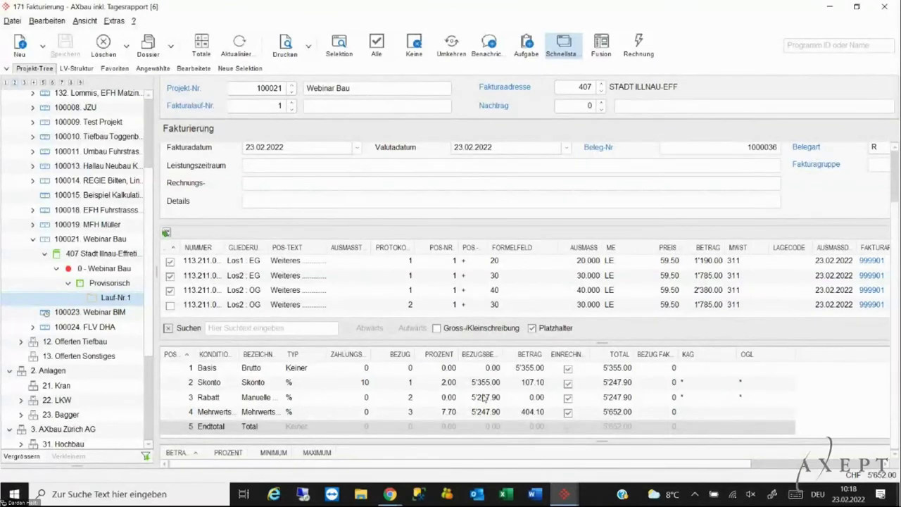
{"action": "left_click", "coordinate": [610, 426]}
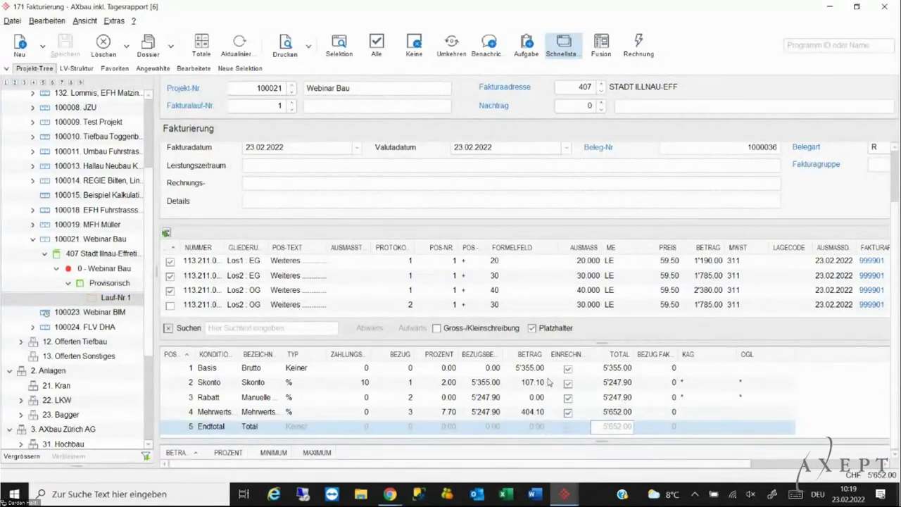
{"action": "left_click", "coordinate": [468, 374]}
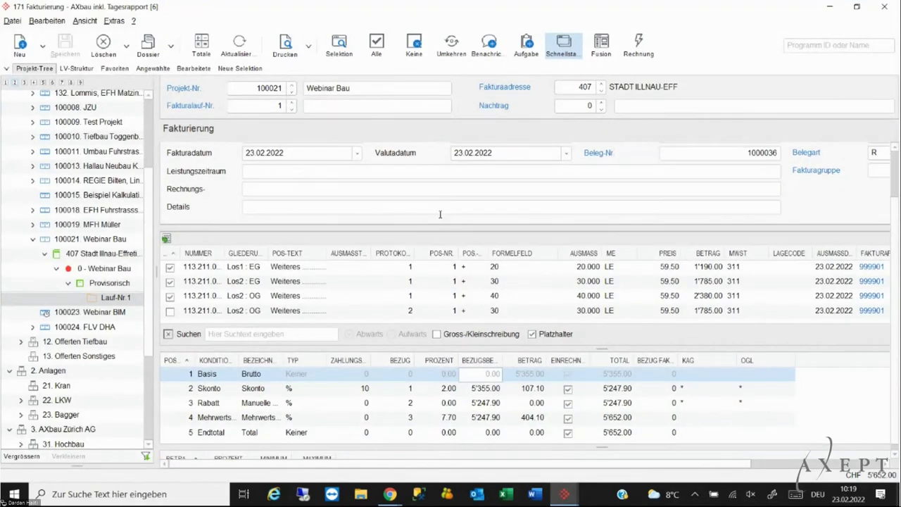
- Switch to the Bauauftrag program, open the Webinar Bau Bauauftrag and check the project status in its Baustellenstamm
{"action": "mouse_move", "coordinate": [565, 494]}
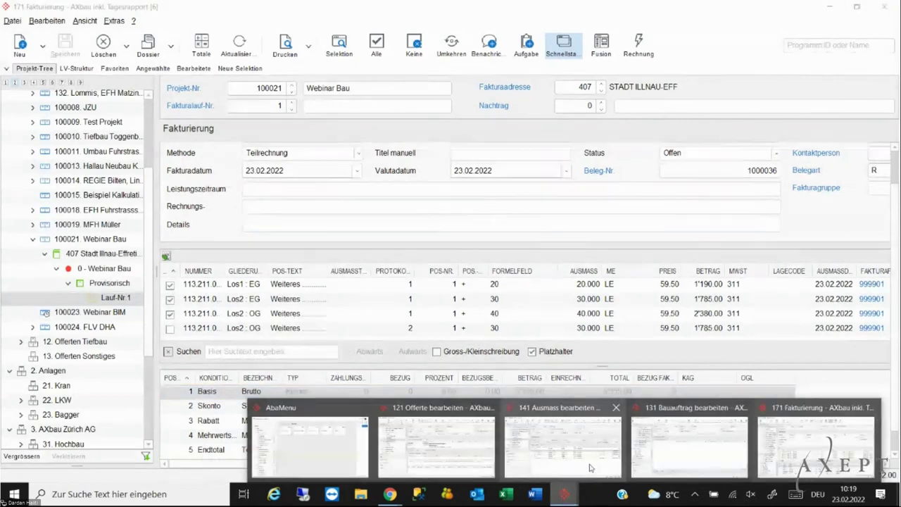
{"action": "left_click", "coordinate": [687, 447]}
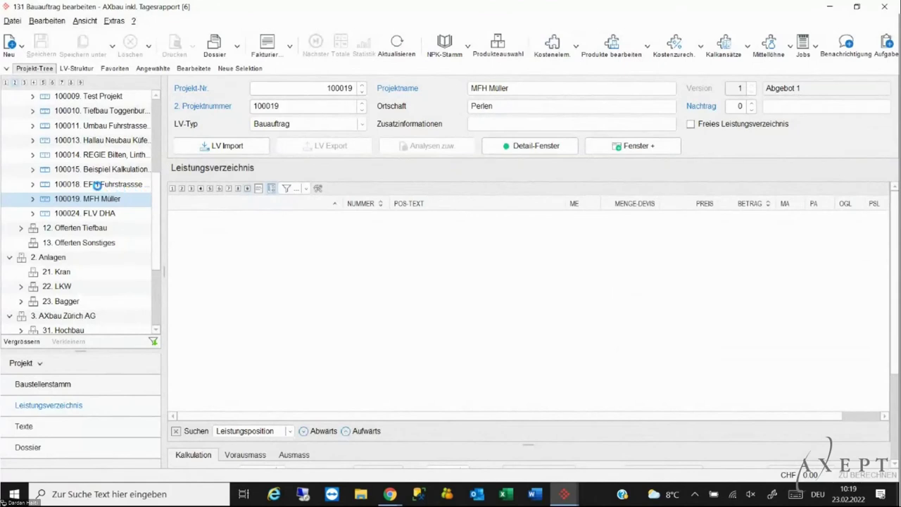
{"action": "left_click", "coordinate": [38, 198]}
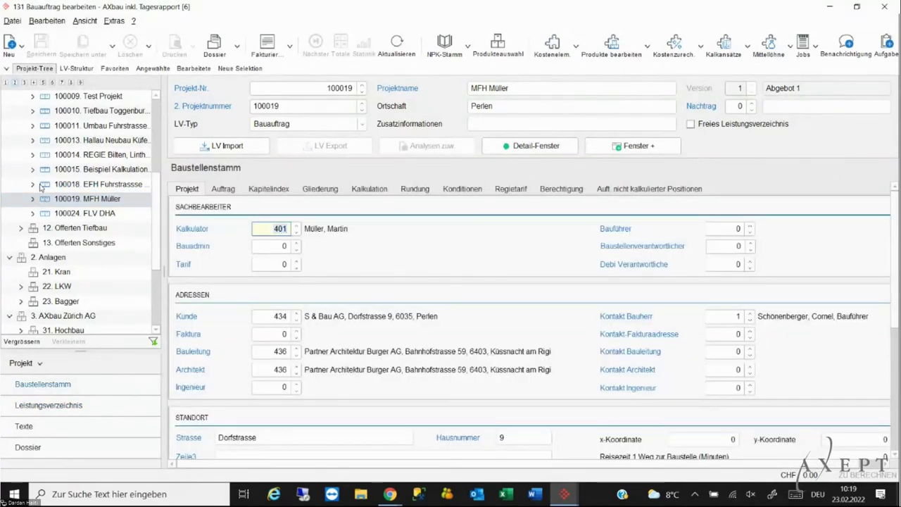
{"action": "left_click", "coordinate": [33, 212]}
{"action": "left_click", "coordinate": [44, 242]}
{"action": "left_click", "coordinate": [93, 257]}
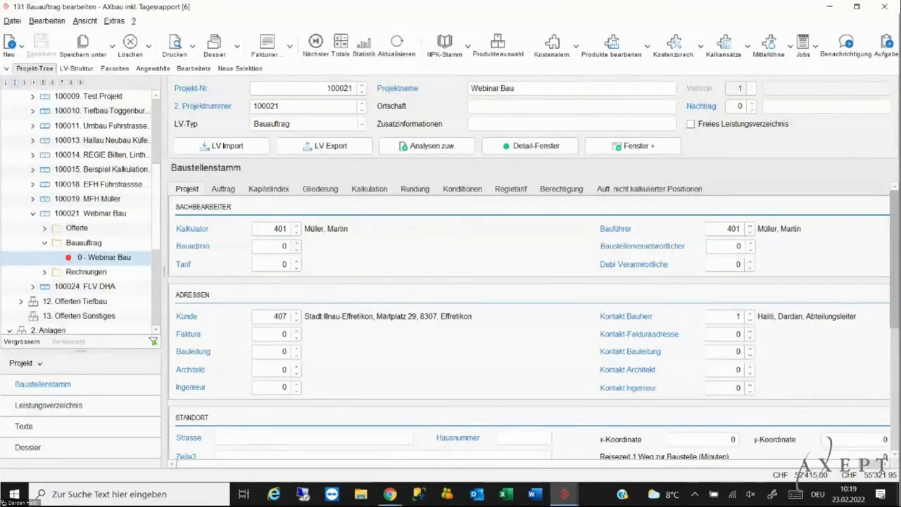
{"action": "scroll", "coordinate": [896, 231], "scroll_direction": "down", "scroll_amount": 5}
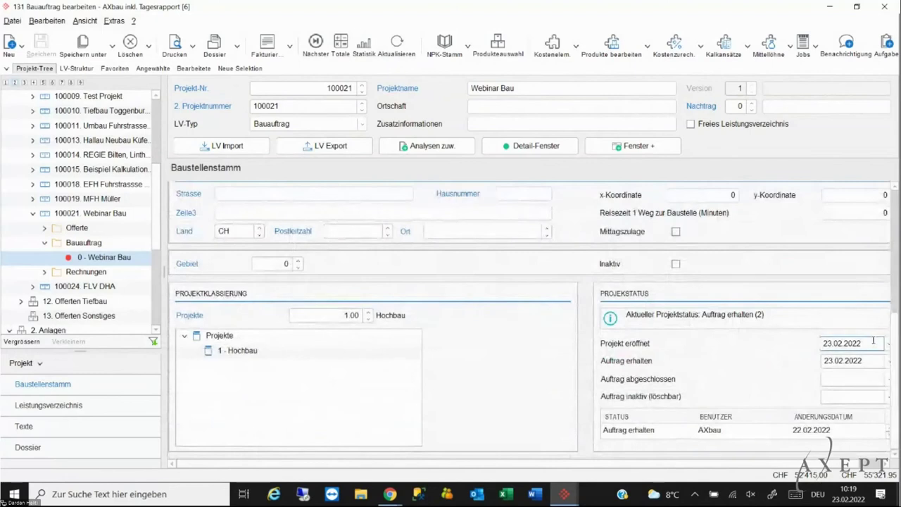
{"action": "left_click", "coordinate": [831, 5]}
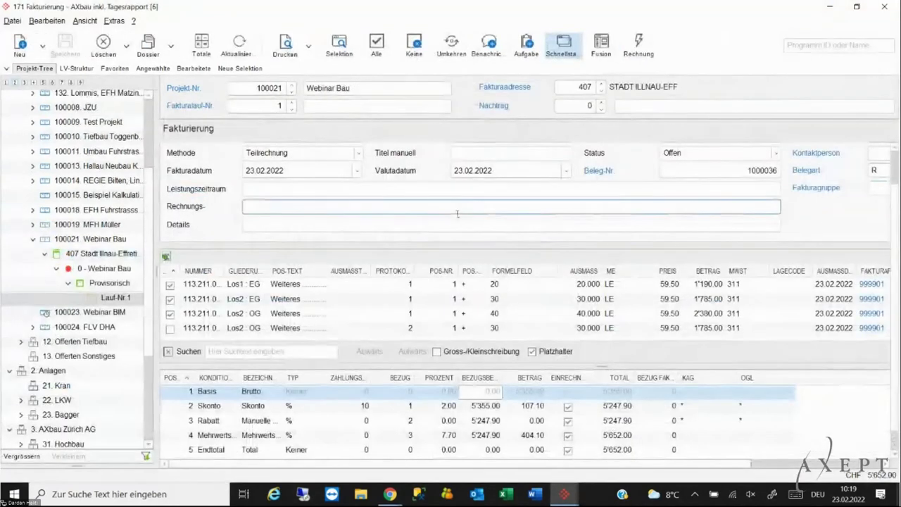
- Definitively settle and post Fakturalauf 1 of project 100021, choosing to show the print dialog before posting
{"action": "left_click", "coordinate": [638, 45]}
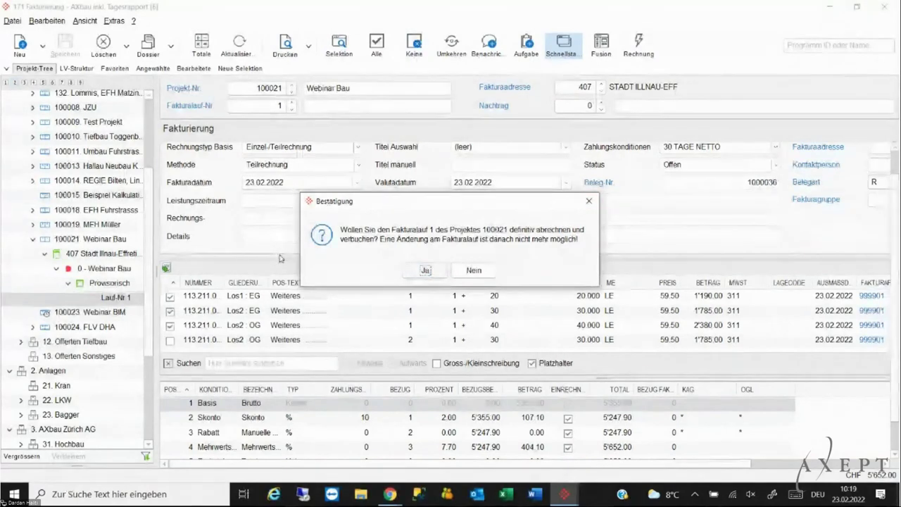
{"action": "left_click", "coordinate": [416, 272]}
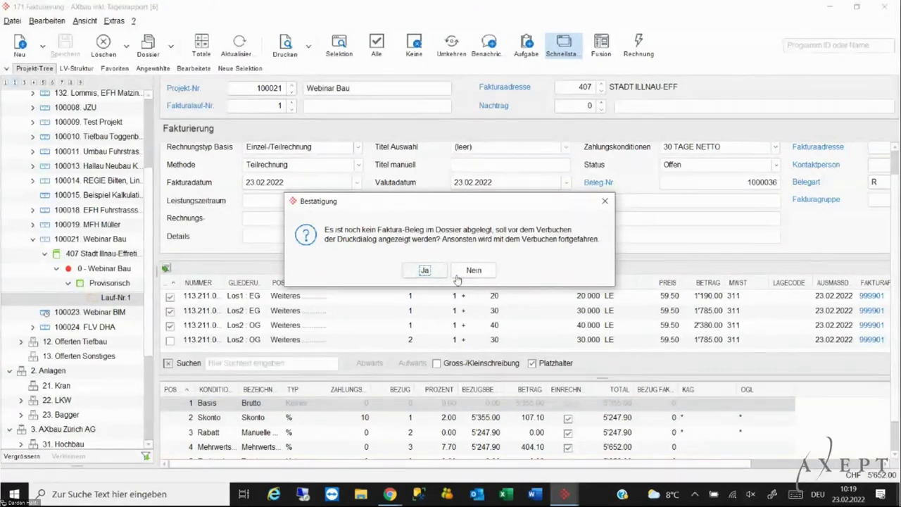
{"action": "left_click", "coordinate": [424, 271]}
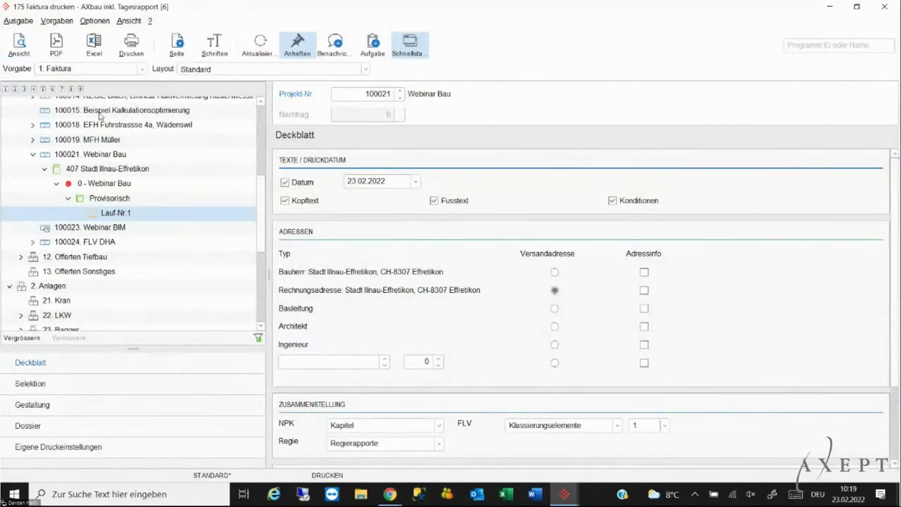
- Preview the Faktura and check its summary, invoiced positions and QR payment slip before closing the preview
{"action": "left_click", "coordinate": [21, 48]}
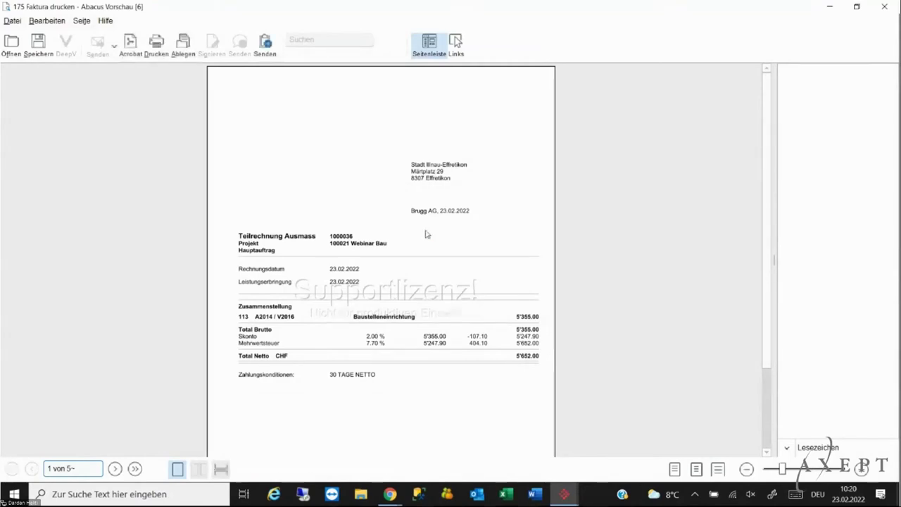
{"action": "scroll", "coordinate": [425, 234], "scroll_direction": "down", "scroll_amount": 10}
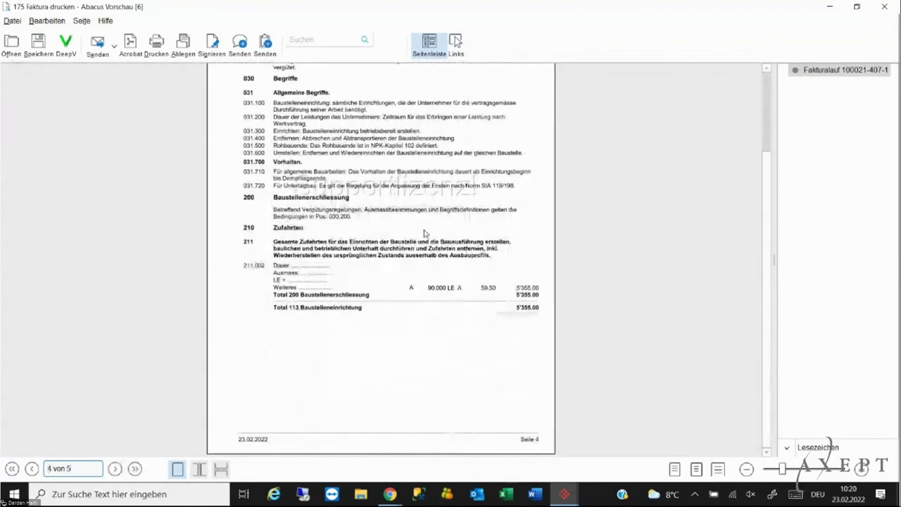
{"action": "left_click_drag", "start_coordinate": [264, 246], "coordinate": [489, 347]}
{"action": "scroll", "coordinate": [420, 317], "scroll_direction": "down", "scroll_amount": 3}
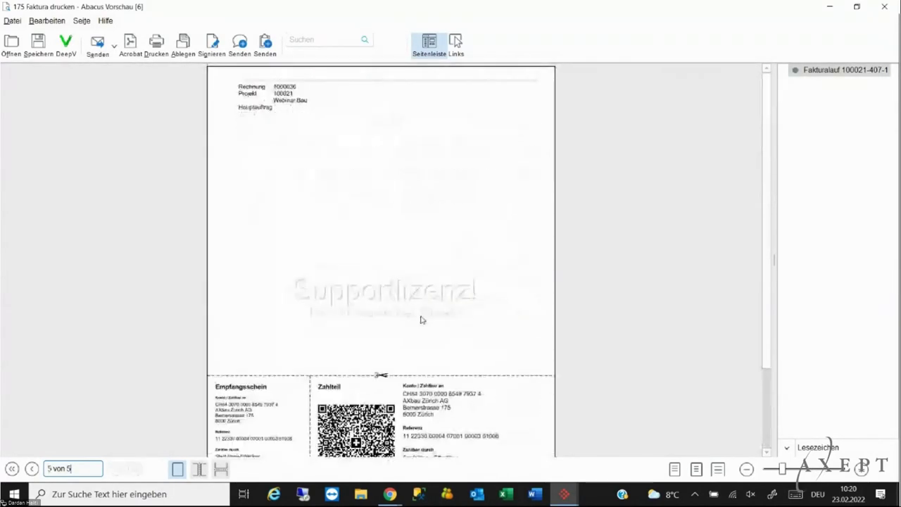
{"action": "scroll", "coordinate": [285, 187], "scroll_direction": "down", "scroll_amount": 2}
{"action": "left_click_drag", "start_coordinate": [227, 232], "coordinate": [415, 371]}
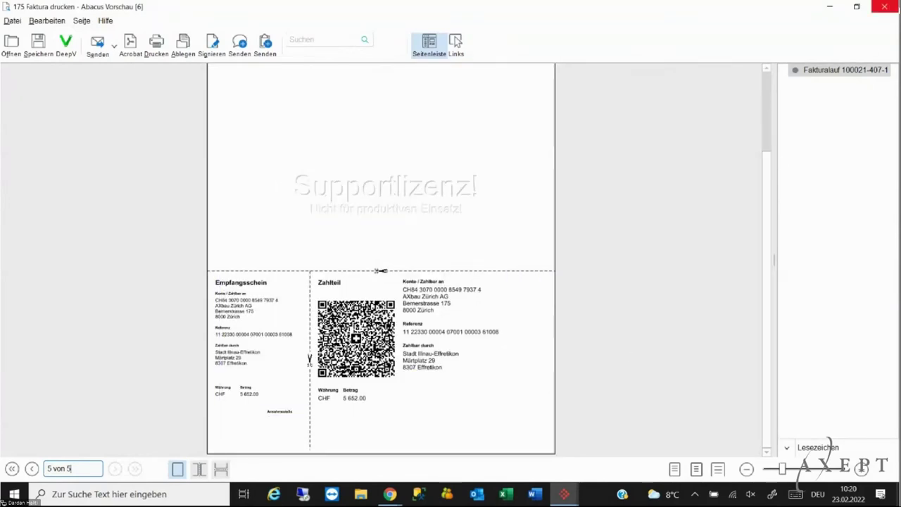
{"action": "left_click", "coordinate": [885, 6]}
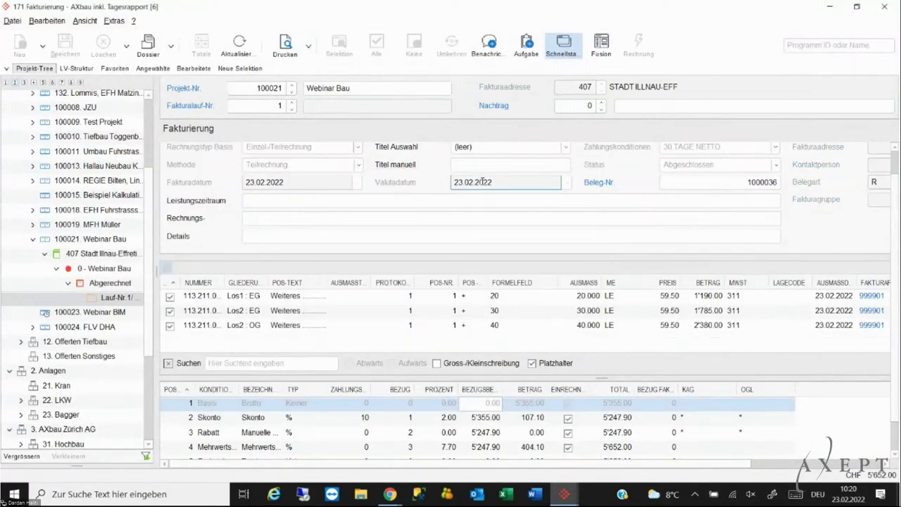
- Widen the project tree in the Fakturierung, and open the Übersicht evaluation N214 from the Bauablauf favourites in AbaMenu
{"action": "left_click_drag", "start_coordinate": [158, 283], "coordinate": [192, 282]}
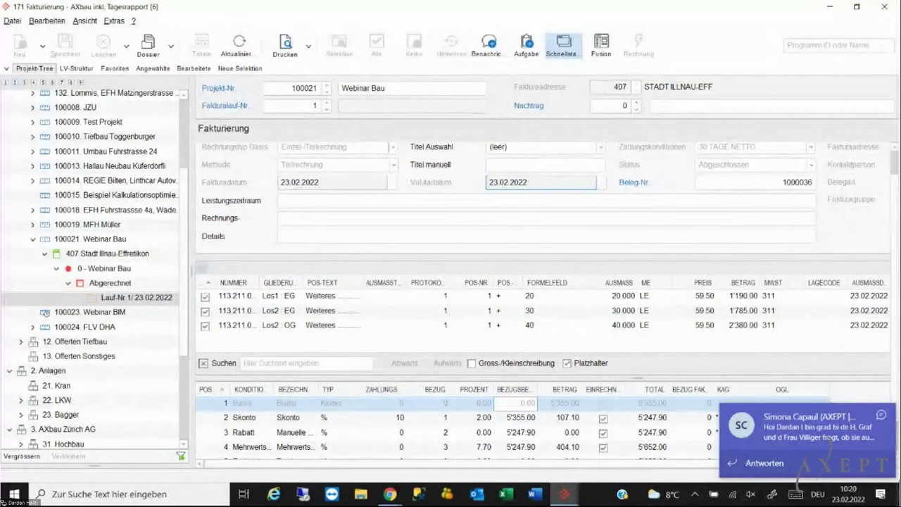
{"action": "left_click", "coordinate": [882, 415]}
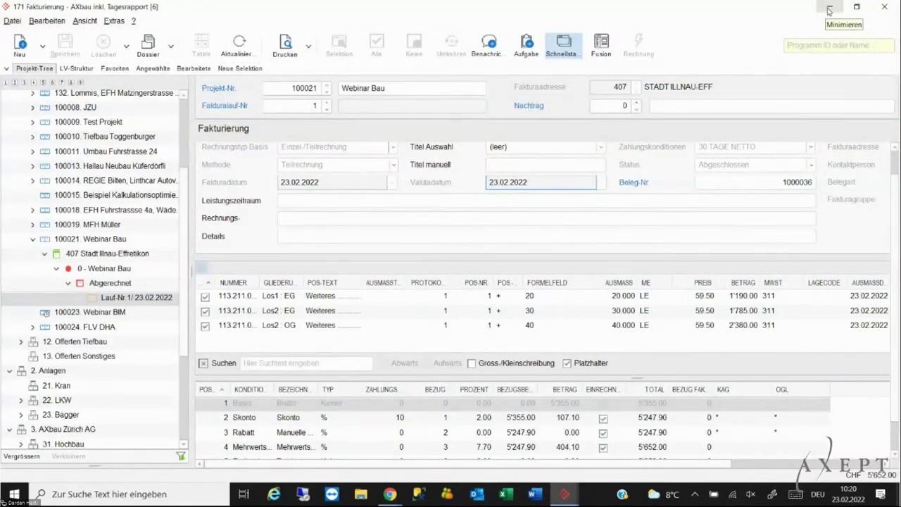
{"action": "left_click", "coordinate": [829, 7]}
{"action": "mouse_move", "coordinate": [564, 494]}
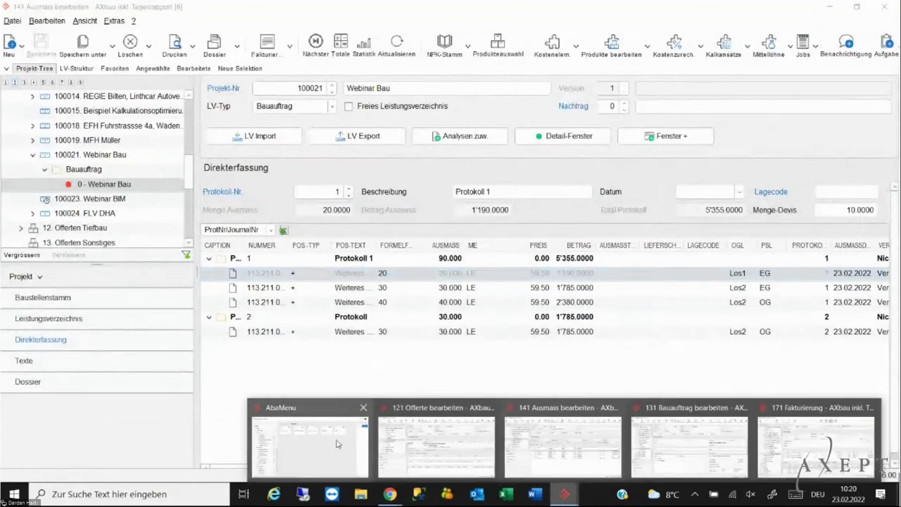
{"action": "left_click", "coordinate": [337, 444]}
{"action": "left_click", "coordinate": [33, 63]}
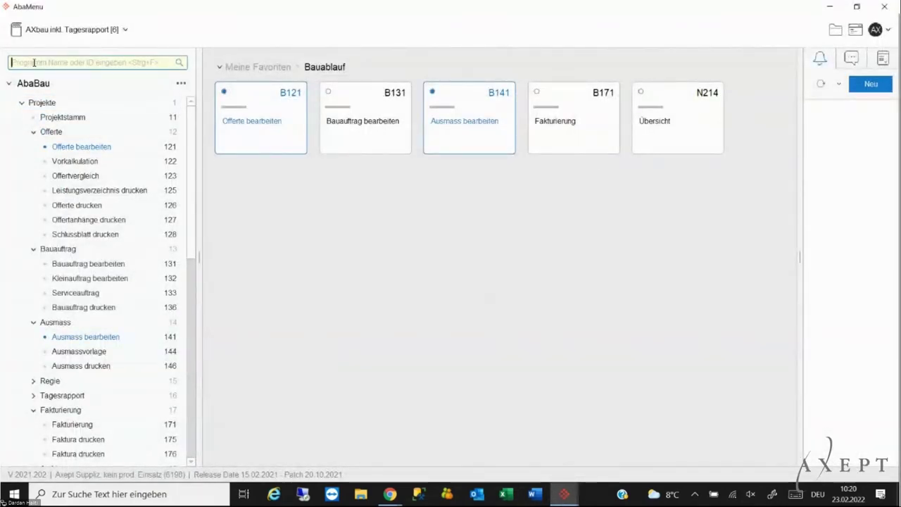
{"action": "left_click", "coordinate": [704, 113]}
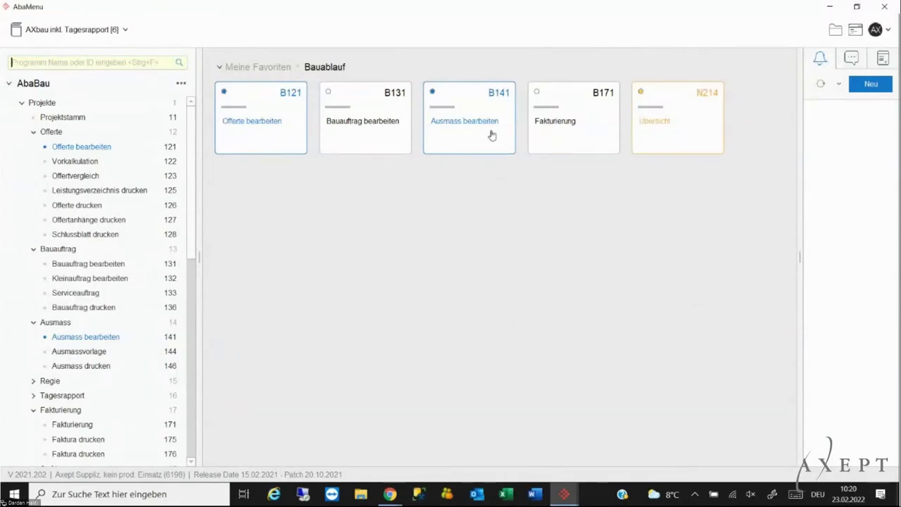
{"action": "mouse_move", "coordinate": [565, 493]}
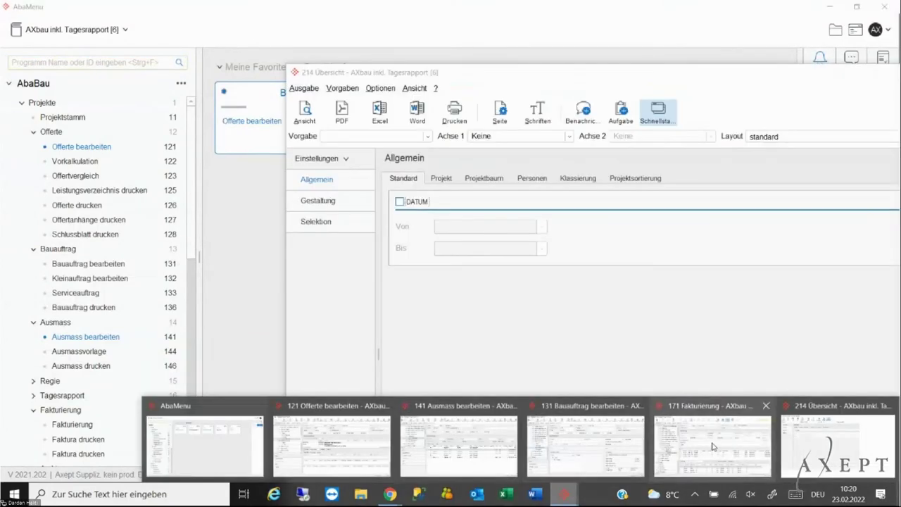
{"action": "mouse_move", "coordinate": [713, 446]}
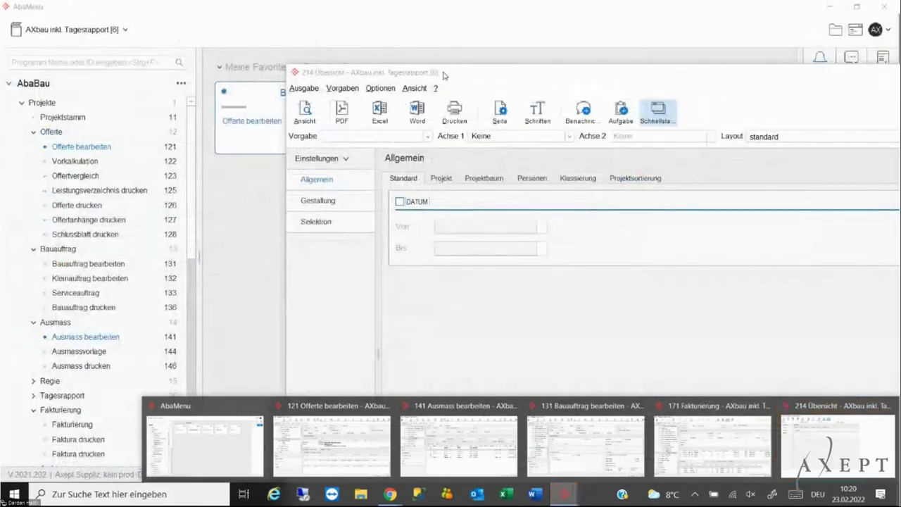
{"action": "left_click", "coordinate": [838, 440]}
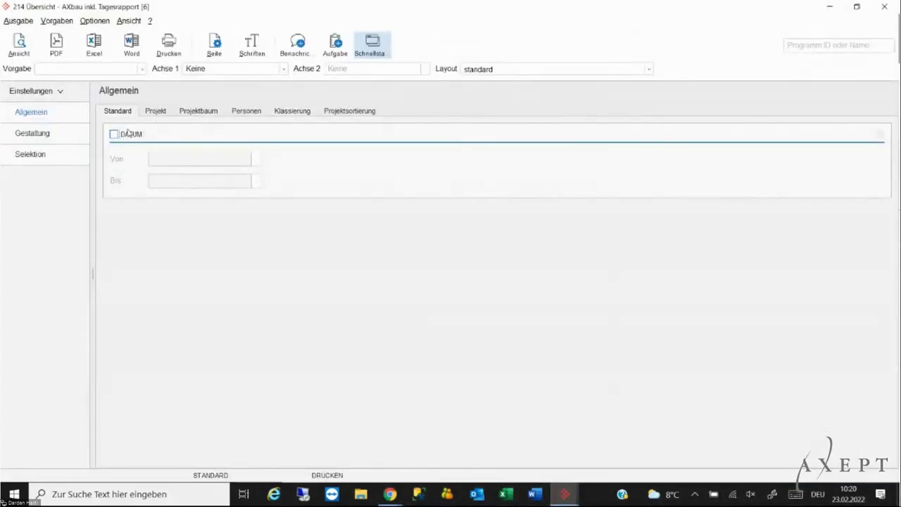
- Restrict the Übersicht evaluation to project number 100021
{"action": "left_click", "coordinate": [155, 111]}
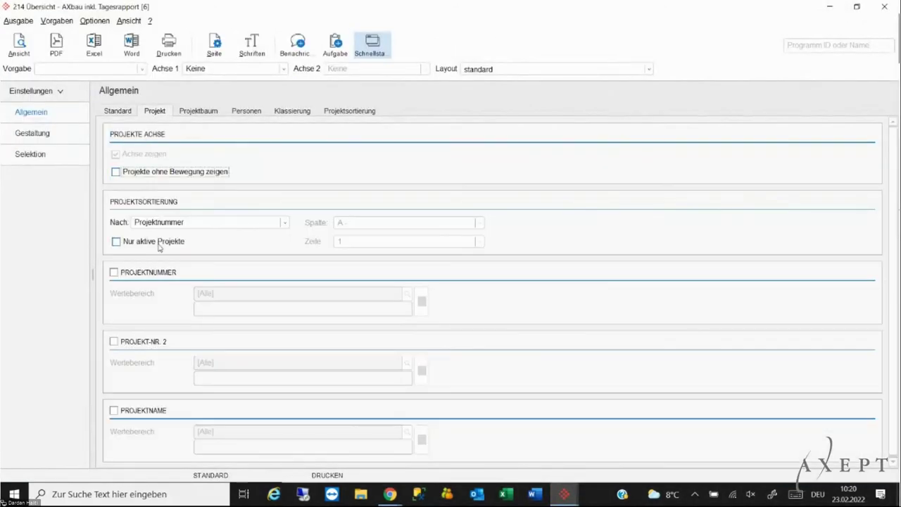
{"action": "left_click", "coordinate": [114, 272]}
{"action": "left_click", "coordinate": [220, 296]}
{"action": "type", "text": "1"}
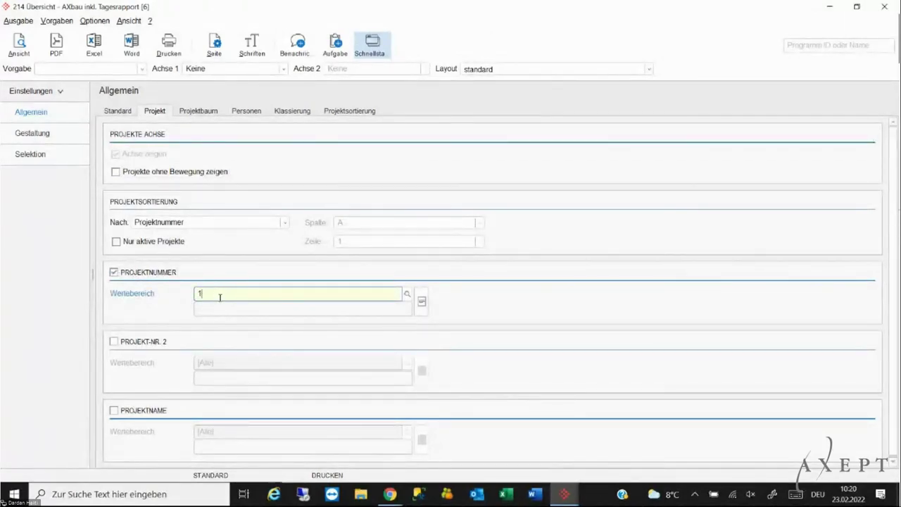
{"action": "type", "text": "00021"}
{"action": "key", "text": "Tab"}
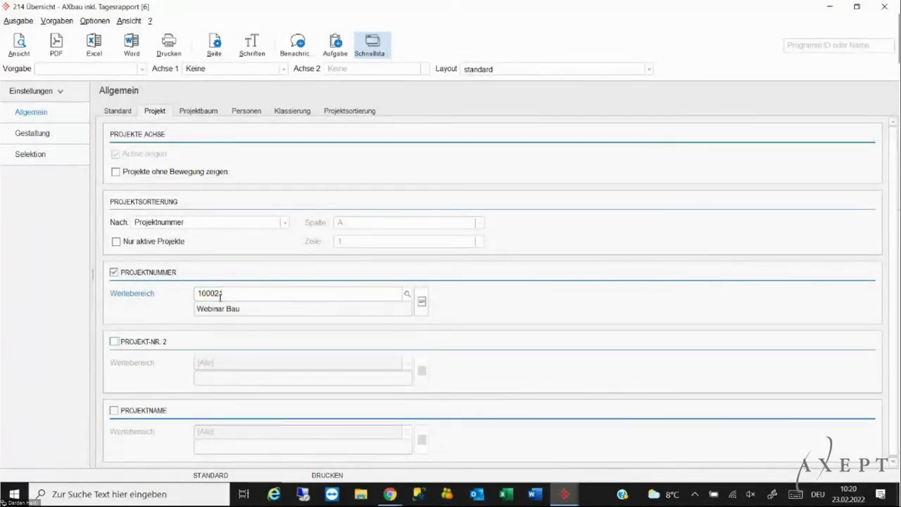
- Load the preset N21 Projektauswertung, set its project number to 100021 and preview the evaluation
{"action": "left_click", "coordinate": [70, 67]}
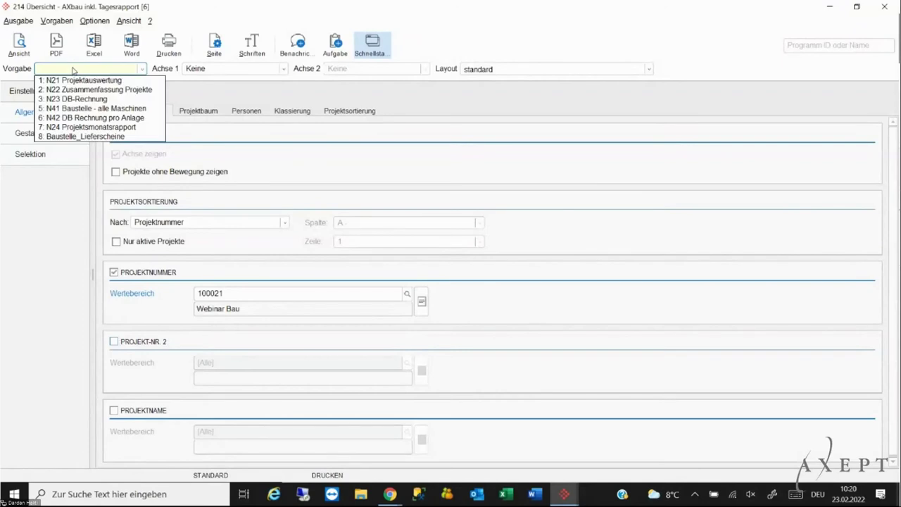
{"action": "left_click", "coordinate": [76, 78]}
{"action": "double_click", "coordinate": [209, 292]}
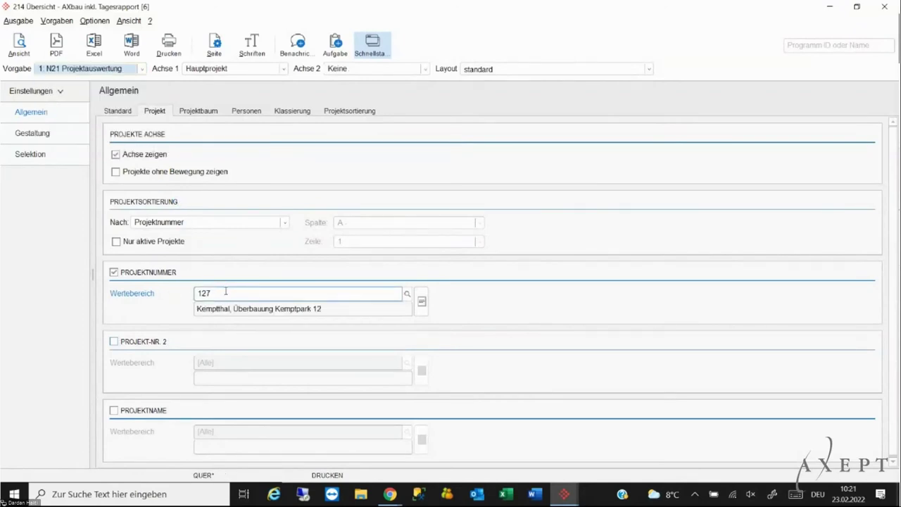
{"action": "type", "text": "100021"}
{"action": "key", "text": "Tab"}
{"action": "left_click", "coordinate": [19, 44]}
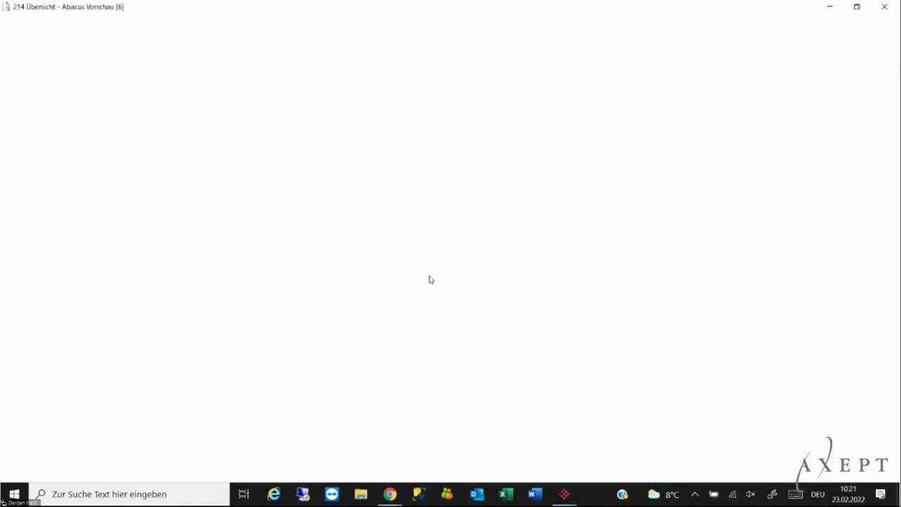
{"action": "left_click", "coordinate": [440, 266]}
{"action": "key", "text": "Escape"}
- Set the evaluation period of N21 Projektauswertung from 02.2022 to 02.2022 and preview the evaluation
{"action": "left_click", "coordinate": [118, 111]}
{"action": "left_click", "coordinate": [198, 181]}
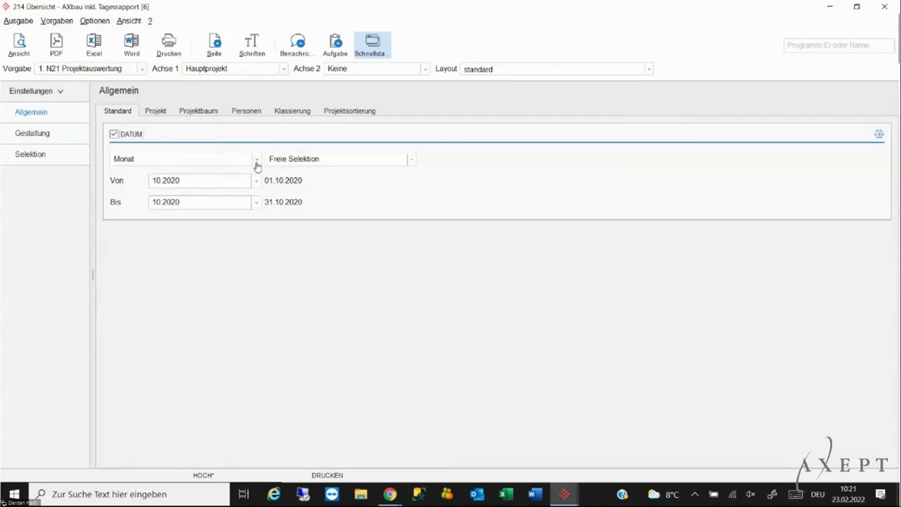
{"action": "left_click", "coordinate": [258, 182]}
{"action": "left_click", "coordinate": [218, 200]}
{"action": "left_click", "coordinate": [218, 200]}
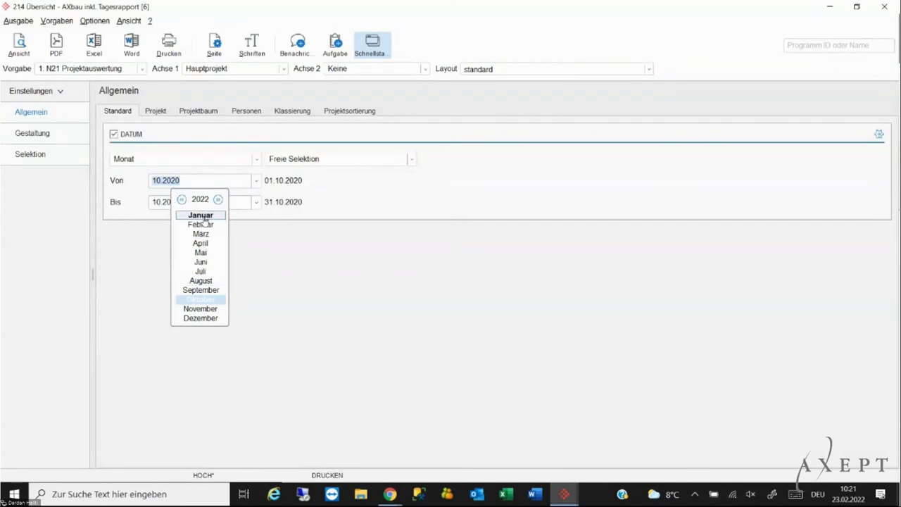
{"action": "left_click", "coordinate": [201, 224]}
{"action": "left_click", "coordinate": [201, 202]}
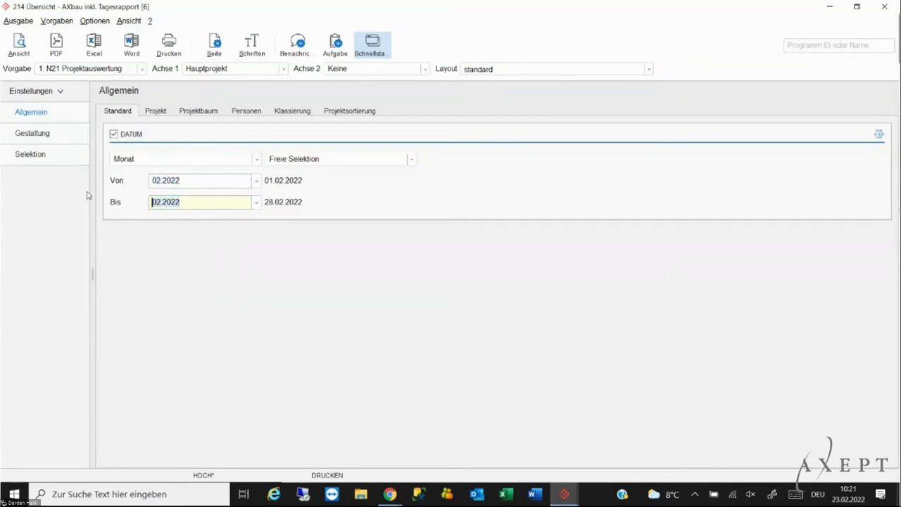
{"action": "left_click", "coordinate": [19, 44]}
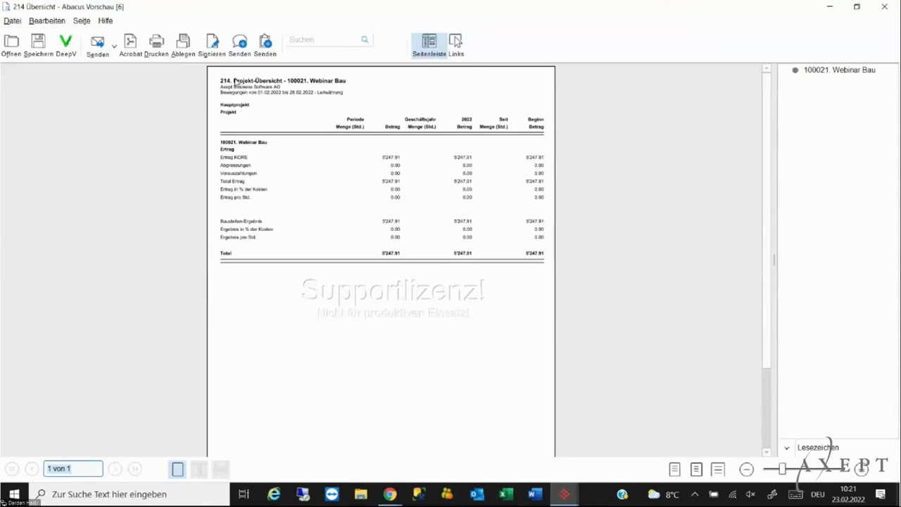
- Check the header, Ertrag figures and total of the project overview for 100021 Webinar Bau, and close the preview
{"action": "left_click_drag", "start_coordinate": [216, 71], "coordinate": [425, 215]}
{"action": "left_click_drag", "start_coordinate": [216, 70], "coordinate": [359, 100]}
{"action": "left_click_drag", "start_coordinate": [217, 147], "coordinate": [546, 214]}
{"action": "left_click_drag", "start_coordinate": [218, 243], "coordinate": [545, 273]}
{"action": "left_click", "coordinate": [884, 6]}
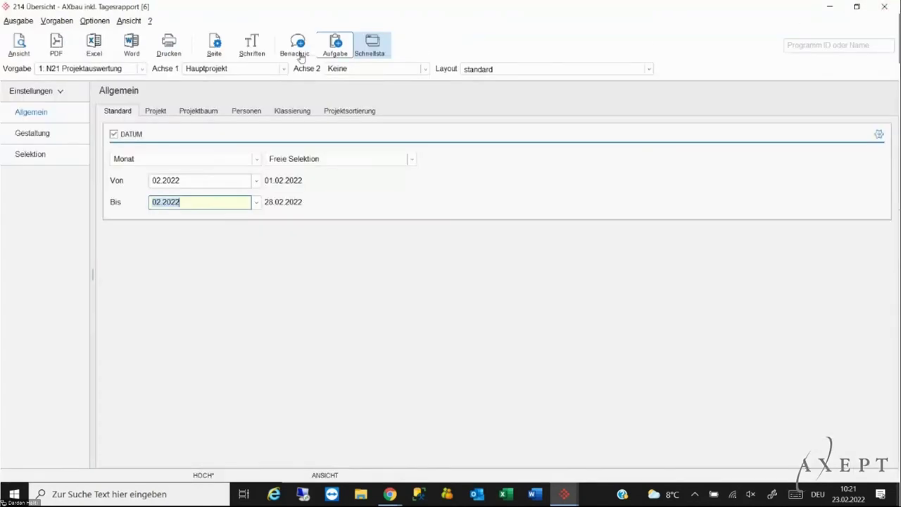
- Load the preset N23 DB-Rechnung, restrict it to project number 100021 and preview the evaluation
{"action": "left_click", "coordinate": [80, 71]}
{"action": "left_click", "coordinate": [72, 99]}
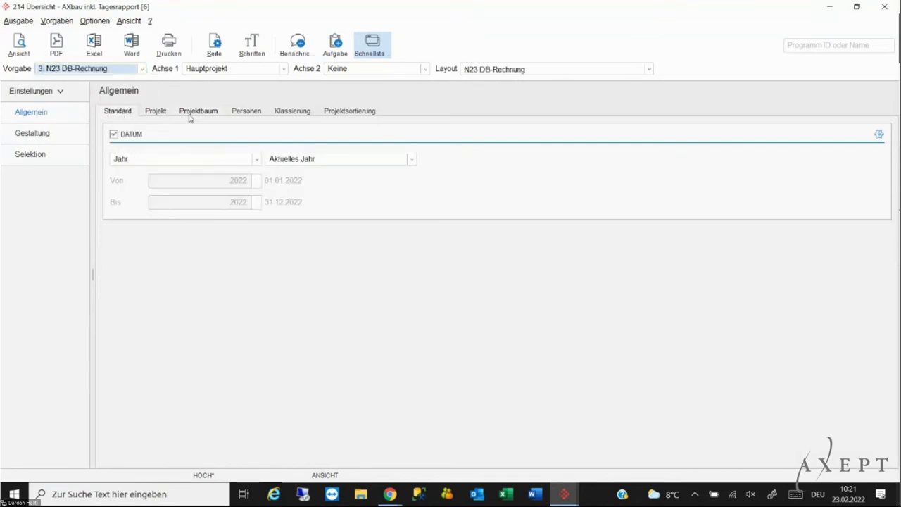
{"action": "left_click", "coordinate": [152, 111]}
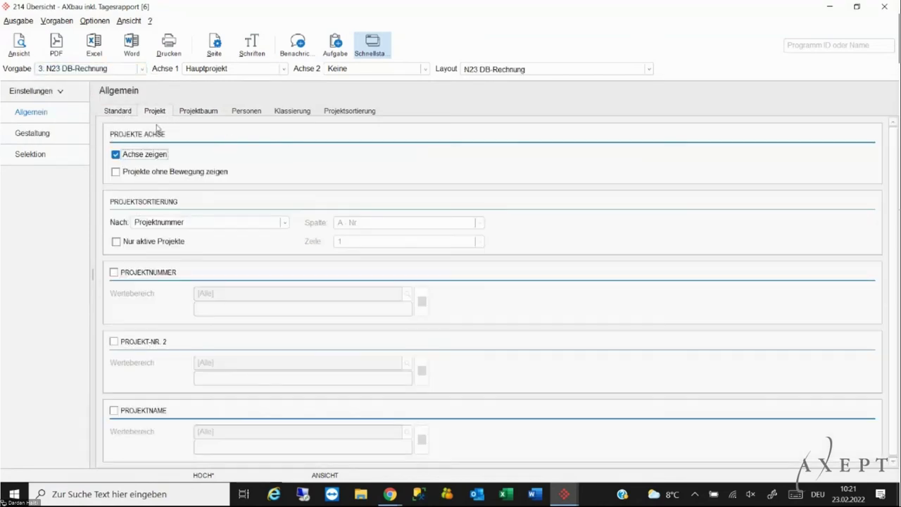
{"action": "left_click", "coordinate": [144, 274]}
{"action": "type", "text": "100021"}
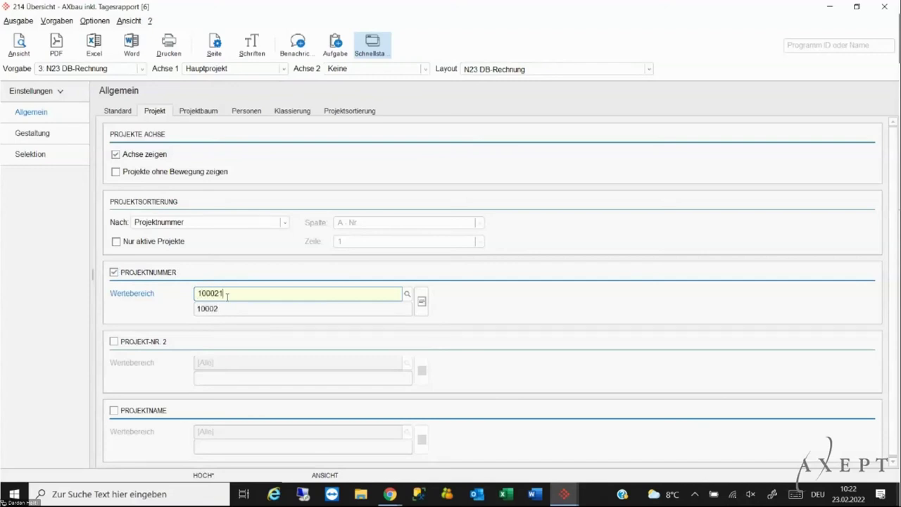
{"action": "key", "text": "Tab"}
{"action": "left_click", "coordinate": [19, 42]}
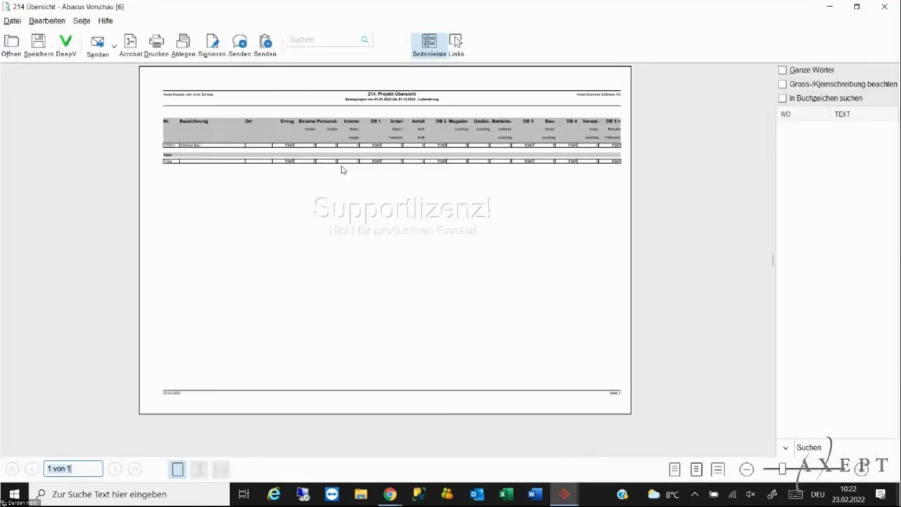
- Examine the contribution margin columns up to DB 5 in the DB-Rechnung, and close the preview and the Übersicht evaluation
{"action": "scroll", "coordinate": [315, 186], "scroll_direction": "up", "scroll_amount": 2, "text": "ctrl"}
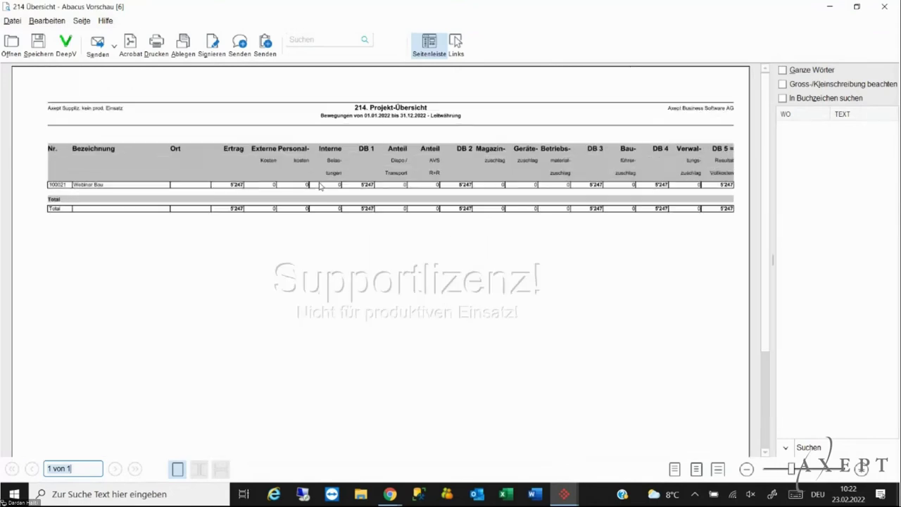
{"action": "left_click_drag", "start_coordinate": [693, 125], "coordinate": [747, 226]}
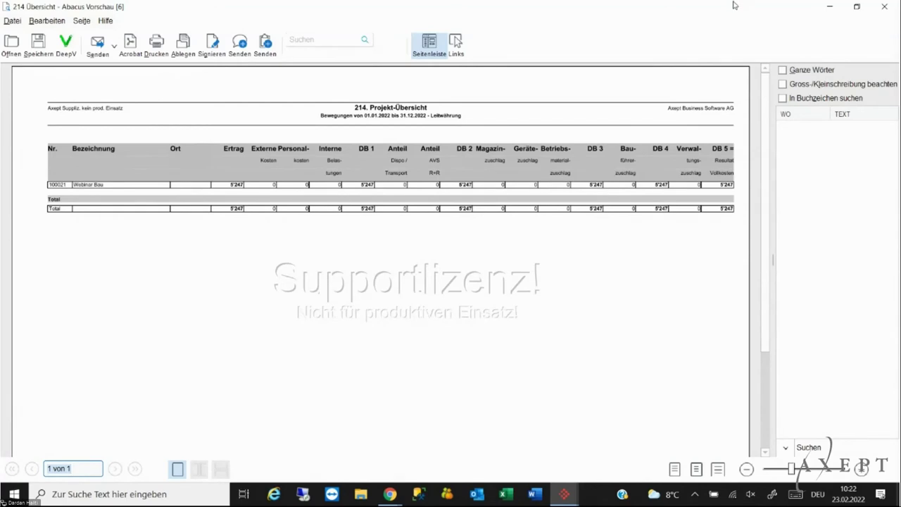
{"action": "left_click", "coordinate": [886, 7]}
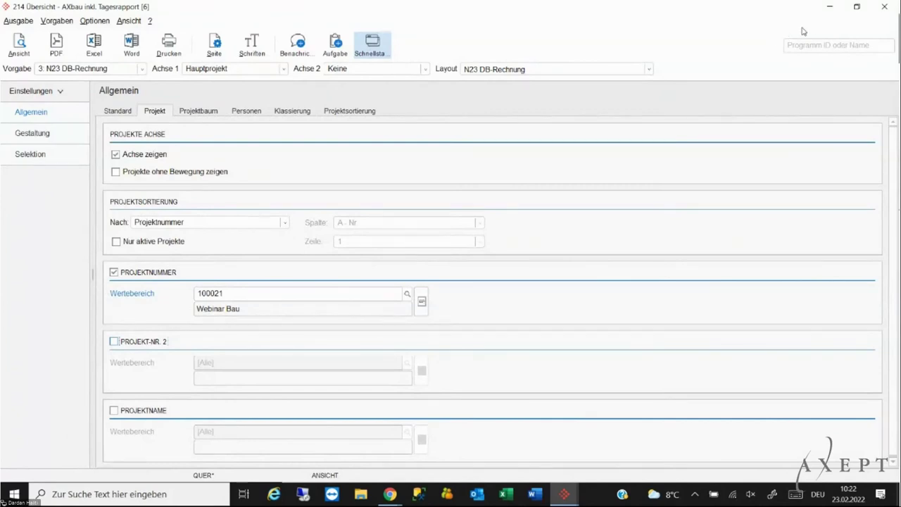
{"action": "left_click", "coordinate": [885, 8]}
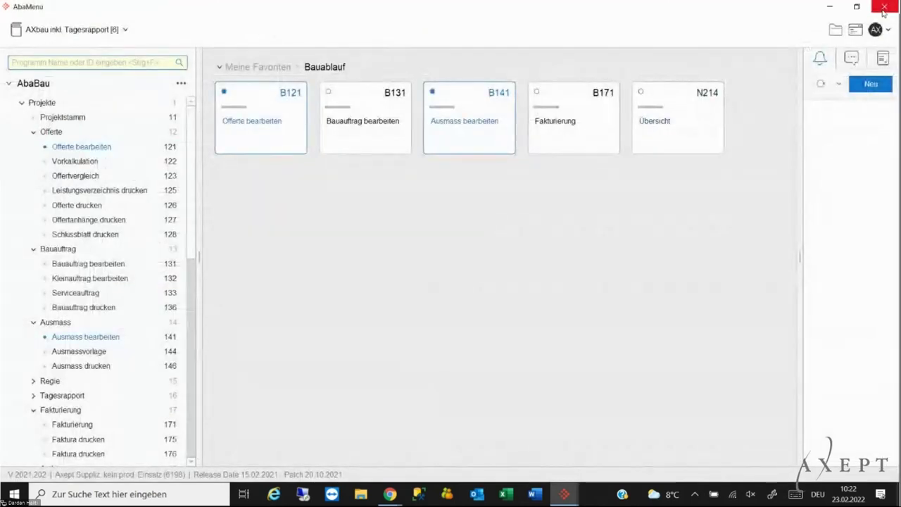
- Switch to Offerte bearbeiten, open offer 1/0 of project 100023 Webinar BIM and display its Modellansicht
{"action": "left_click", "coordinate": [564, 494]}
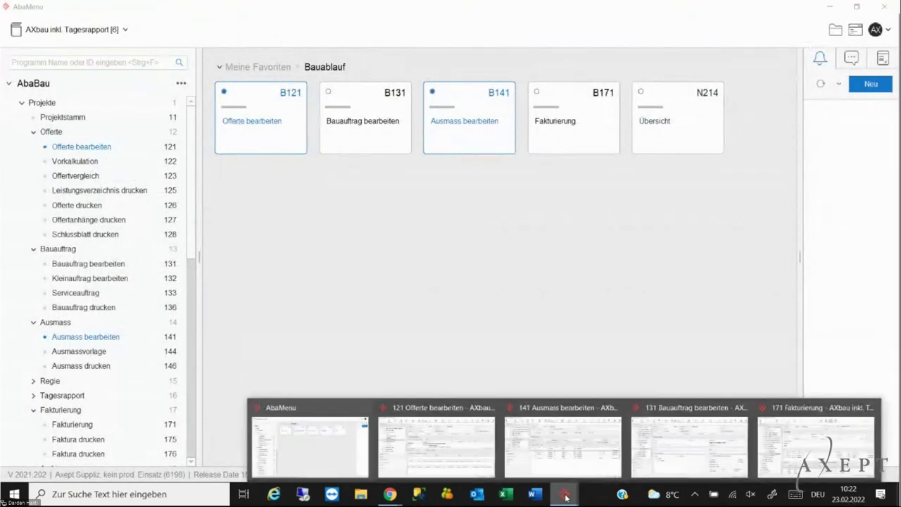
{"action": "left_click", "coordinate": [404, 453]}
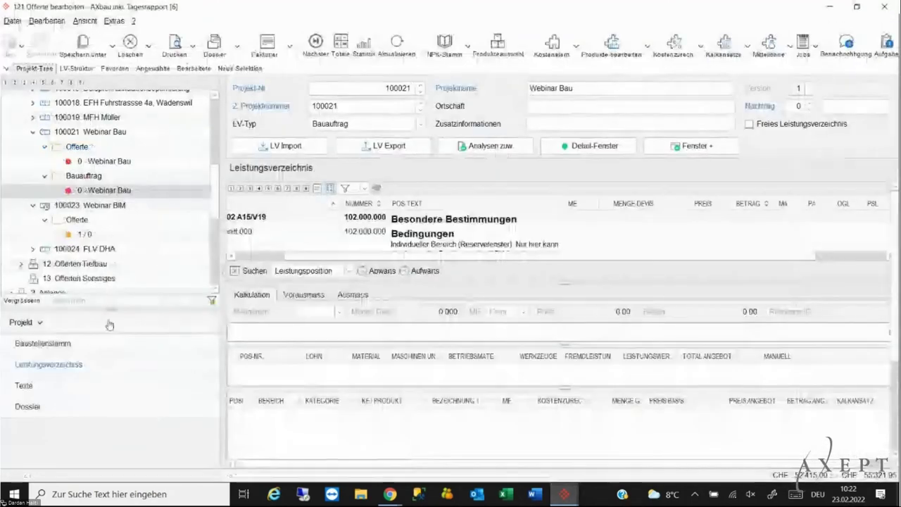
{"action": "left_click", "coordinate": [80, 235]}
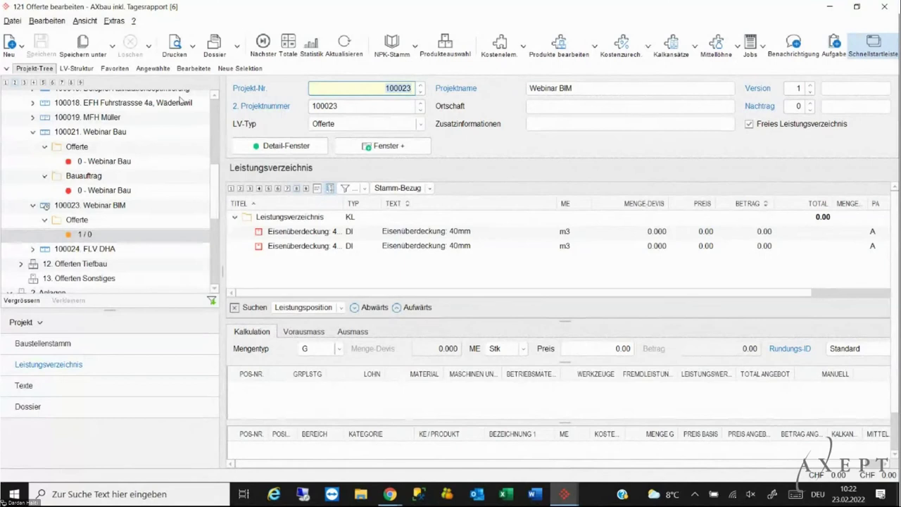
{"action": "left_click", "coordinate": [114, 21]}
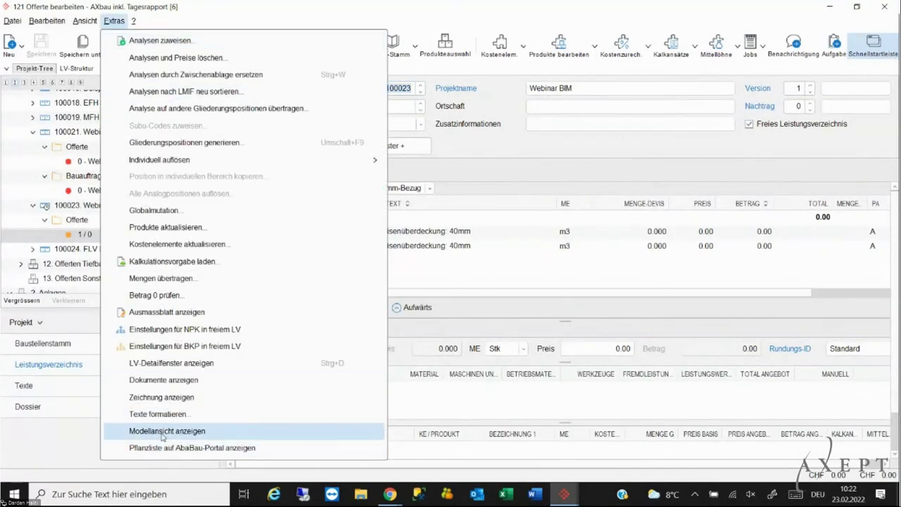
{"action": "left_click", "coordinate": [189, 430]}
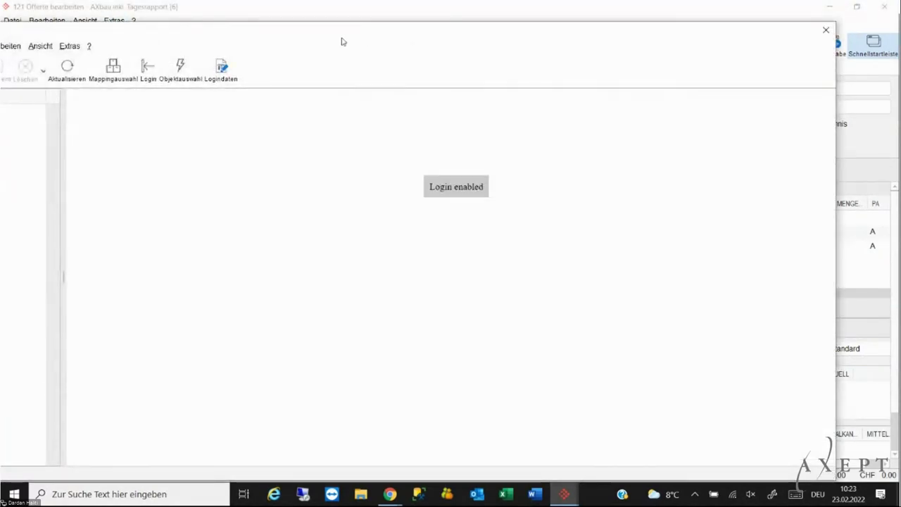
- Show the offer's Vorausmass, and display the model F4_1B_AP_KB_Dollikerbach of the Webinar project in the Modellansicht
{"action": "left_click", "coordinate": [198, 81]}
{"action": "left_click_drag", "start_coordinate": [247, 44], "coordinate": [556, 46]}
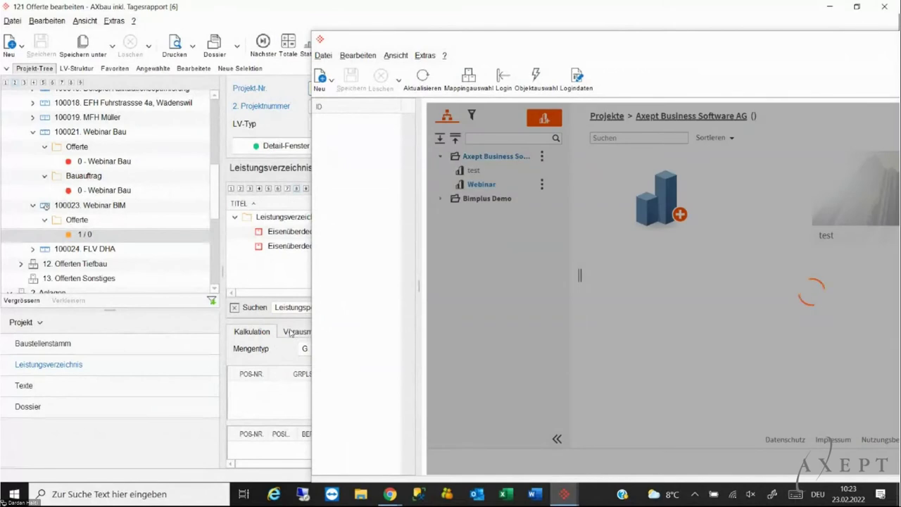
{"action": "left_click", "coordinate": [293, 333]}
{"action": "left_click_drag", "start_coordinate": [606, 44], "coordinate": [308, 12]}
{"action": "double_click", "coordinate": [827, 159]}
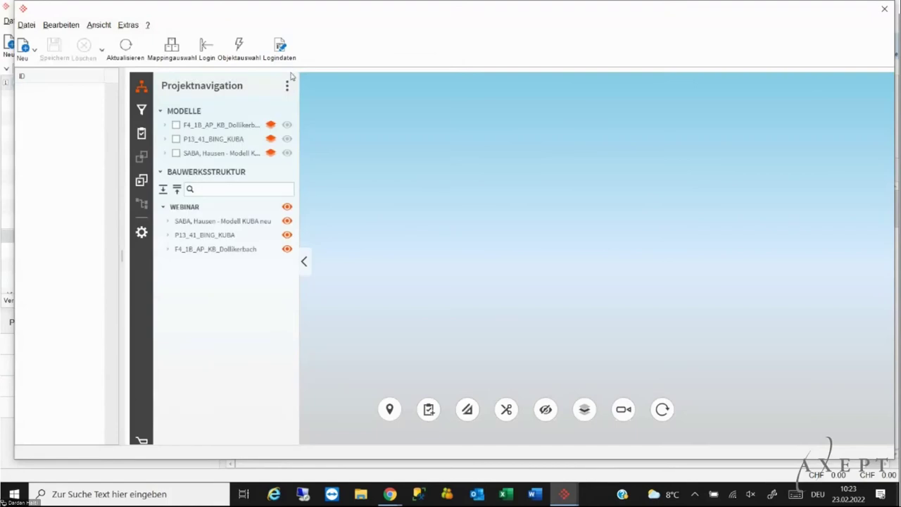
{"action": "left_click", "coordinate": [287, 124]}
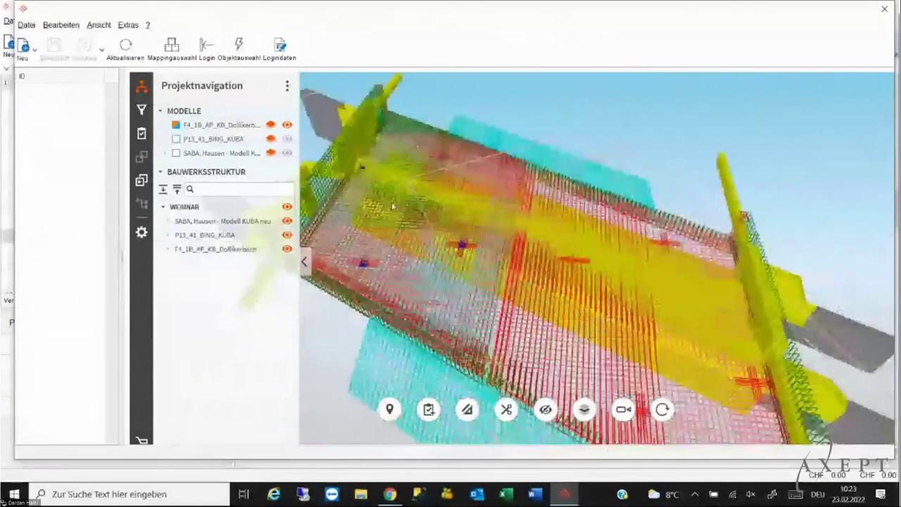
- Arrange the Modellansicht beside the offer and select the Vorausmass line of the first Eisenüberdeckung: 40mm position
{"action": "left_click_drag", "start_coordinate": [396, 17], "coordinate": [659, 87]}
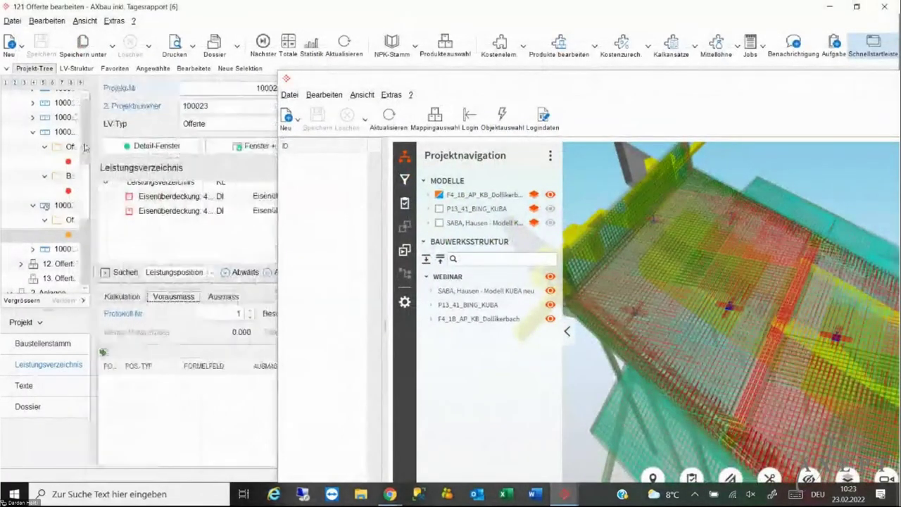
{"action": "left_click_drag", "start_coordinate": [507, 86], "coordinate": [479, 61]}
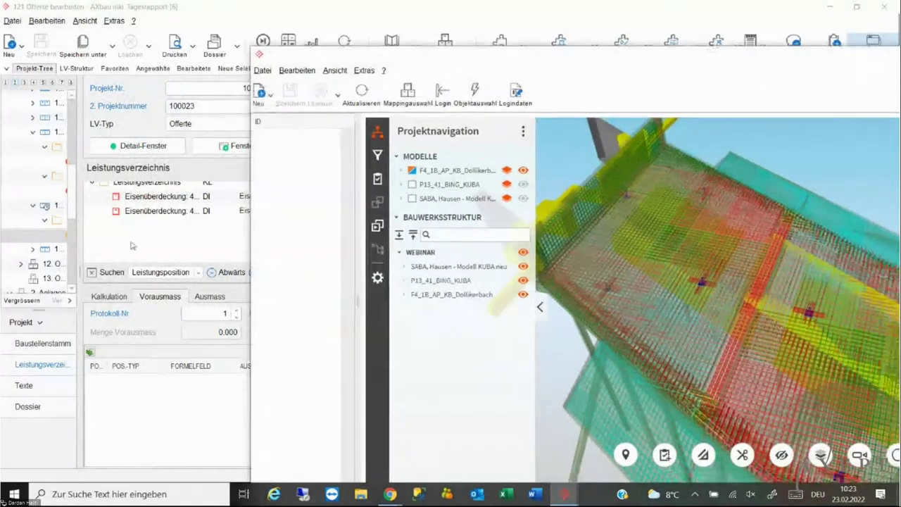
{"action": "left_click", "coordinate": [694, 76]}
{"action": "left_click_drag", "start_coordinate": [359, 199], "coordinate": [320, 199]}
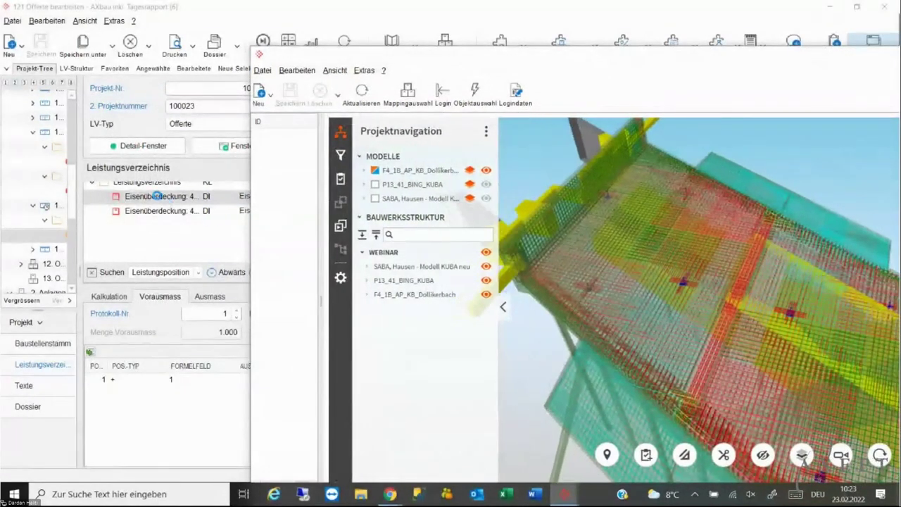
{"action": "left_click", "coordinate": [135, 384]}
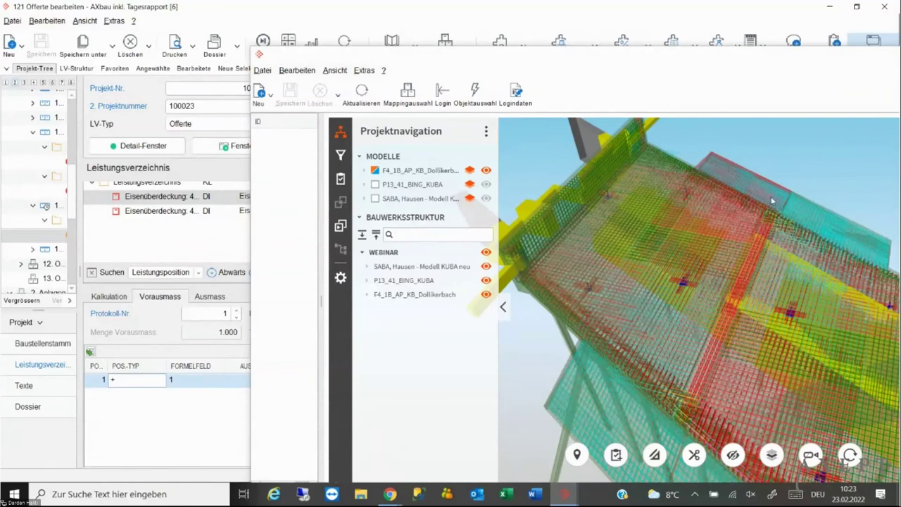
- Examine the object properties of the Schleppplatte in the bridge model, including its Polyeder Volume
{"action": "left_click_drag", "start_coordinate": [754, 61], "coordinate": [474, 15]}
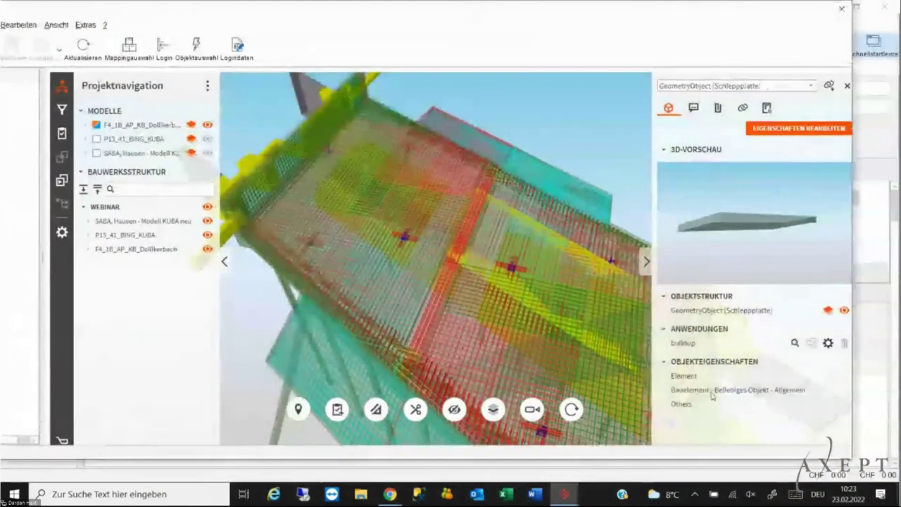
{"action": "left_click", "coordinate": [665, 404]}
{"action": "scroll", "coordinate": [733, 395], "scroll_direction": "down", "scroll_amount": 5}
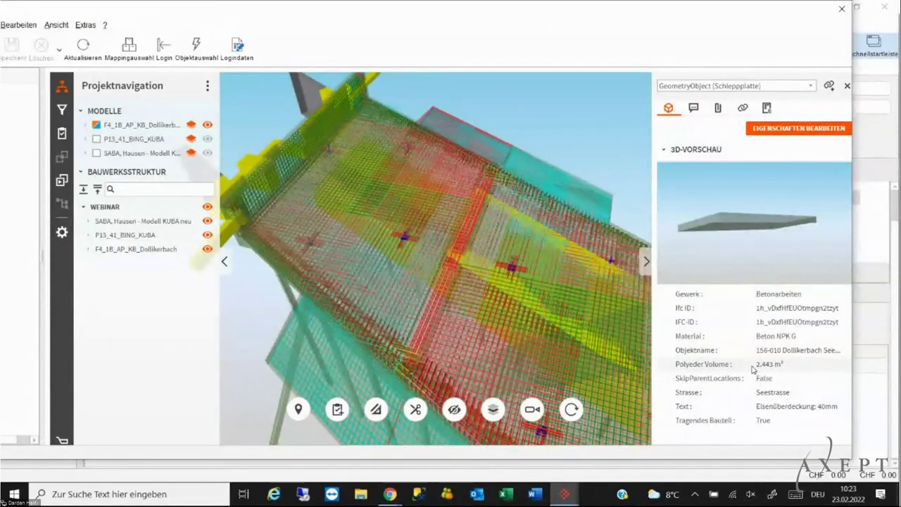
- Select the Brückenplatte in the bridge model and transfer it to the Leistungsverzeichnis as a new position with Objektauswahl
{"action": "left_click_drag", "start_coordinate": [555, 3], "coordinate": [889, 26]}
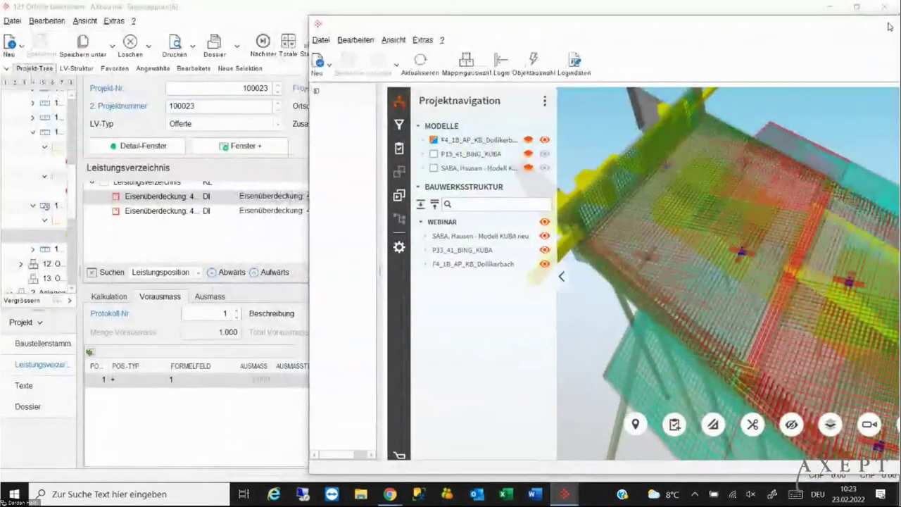
{"action": "left_click", "coordinate": [631, 230]}
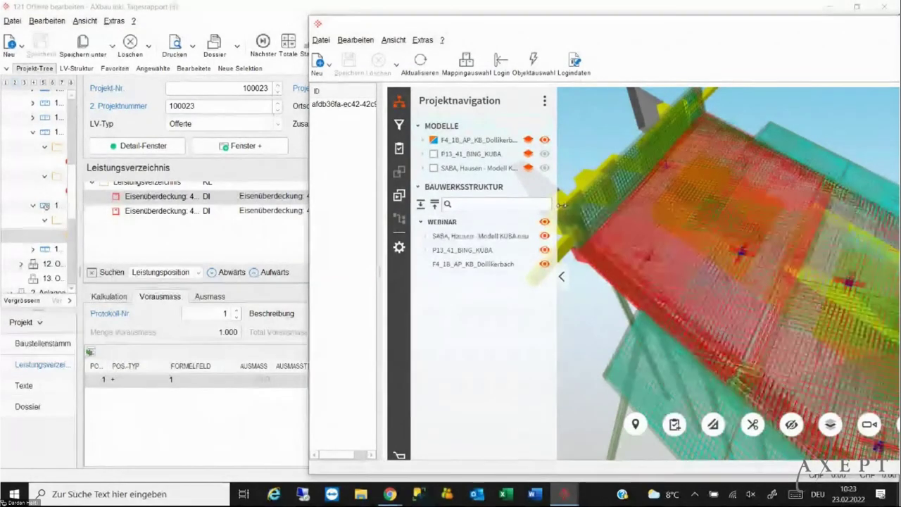
{"action": "left_click", "coordinate": [533, 70]}
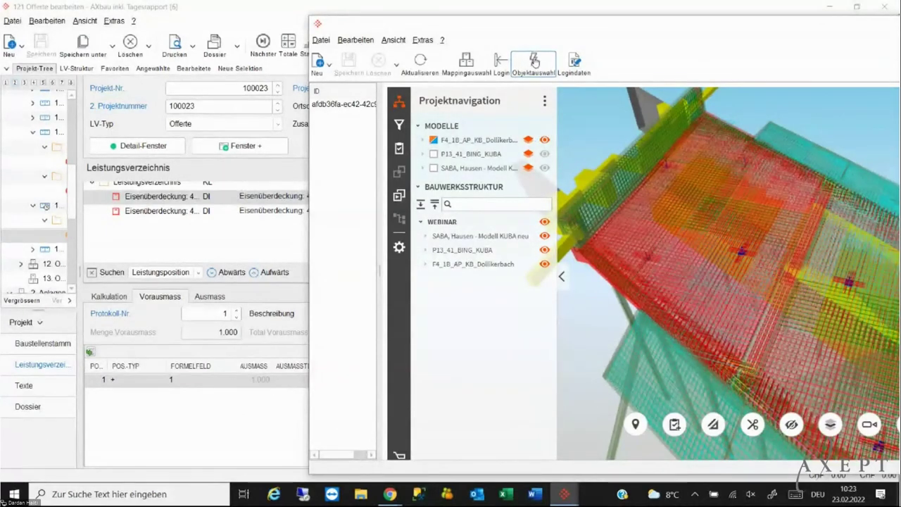
{"action": "left_click_drag", "start_coordinate": [467, 29], "coordinate": [625, 43]}
{"action": "left_click", "coordinate": [251, 228]}
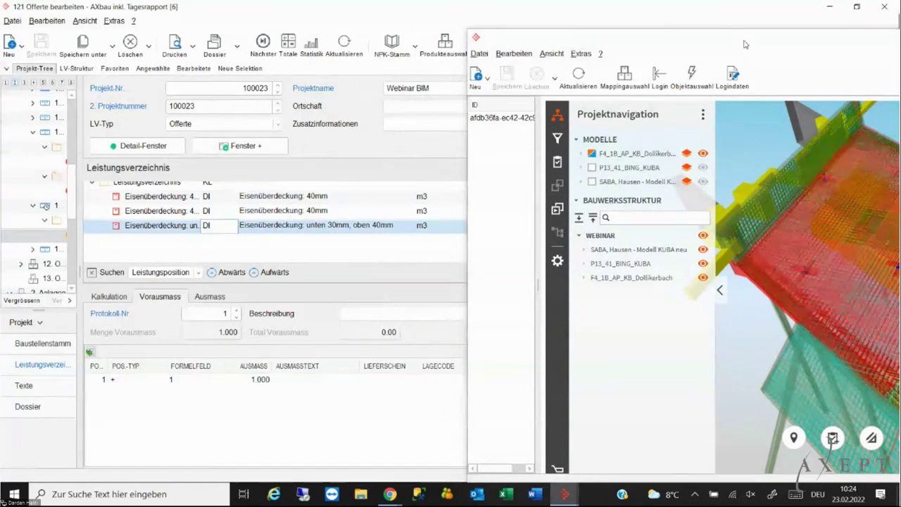
- Review the properties of the Brückenplatte beside the offer's positions and close the Modellansicht
{"action": "left_click_drag", "start_coordinate": [743, 45], "coordinate": [395, 36]}
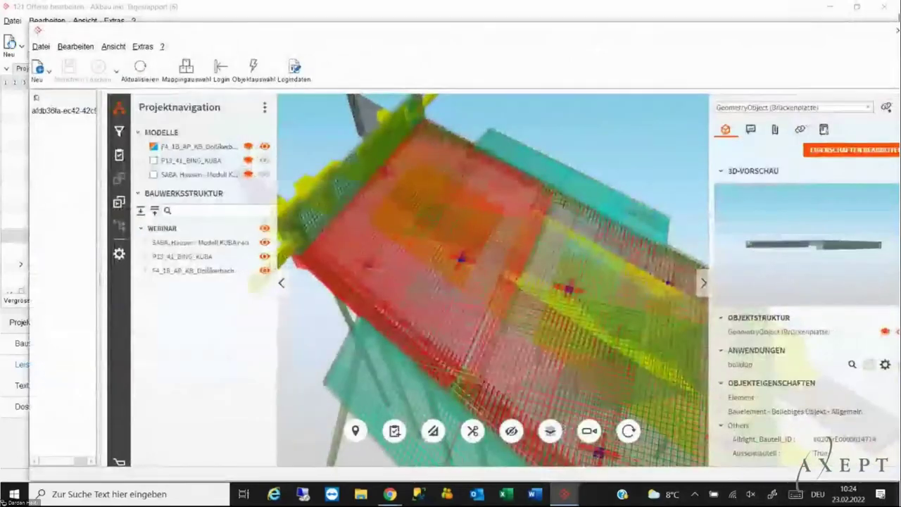
{"action": "left_click_drag", "start_coordinate": [47, 34], "coordinate": [275, 105]}
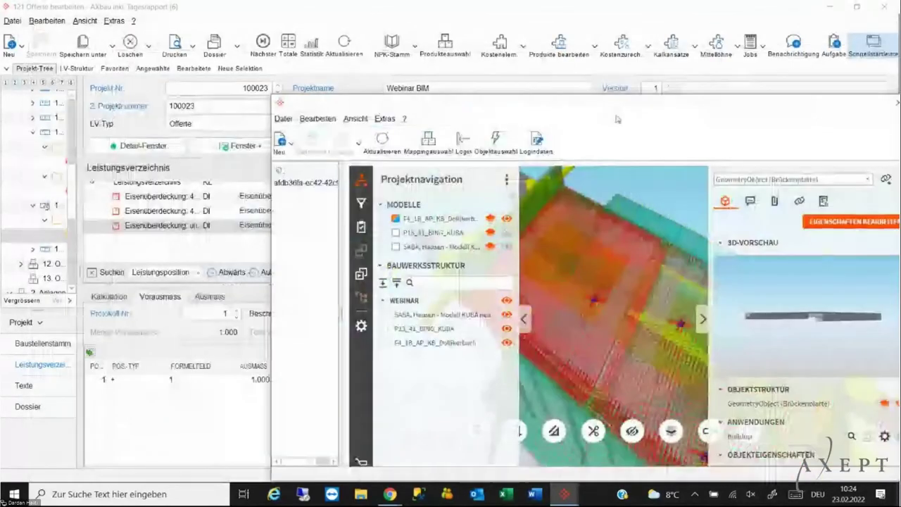
{"action": "left_click_drag", "start_coordinate": [593, 108], "coordinate": [452, 81]}
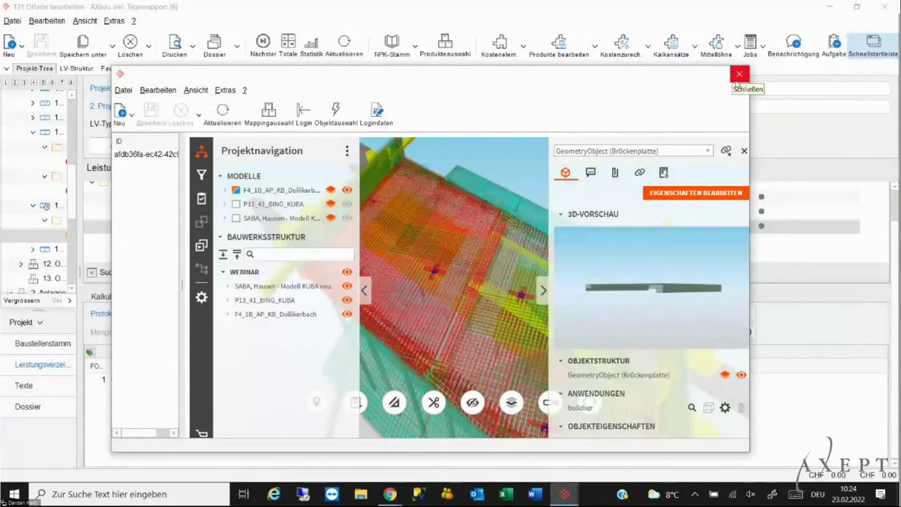
{"action": "left_click", "coordinate": [739, 75]}
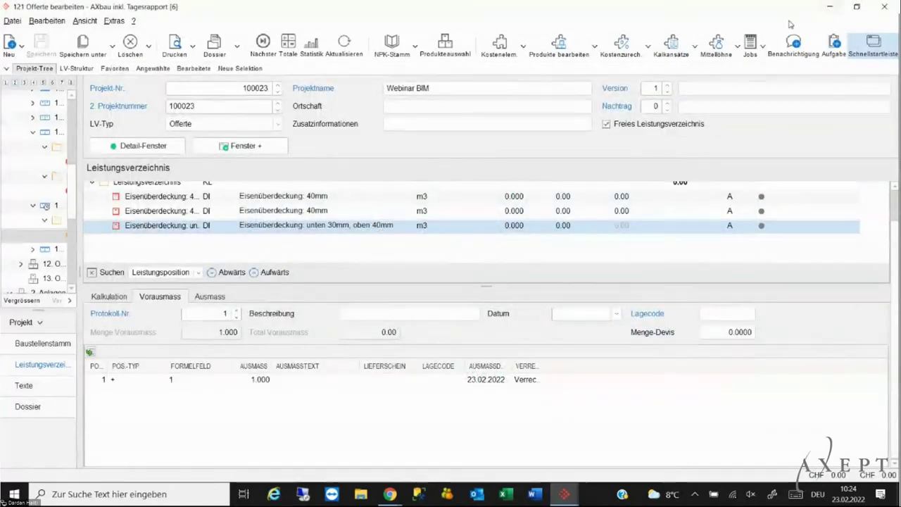
- Widen the project tree in Offerte bearbeiten, open the Bauauftrag 0 - Webinar Bau of project 100021 and enlarge its Leistungsverzeichnis area
{"action": "left_click_drag", "start_coordinate": [82, 144], "coordinate": [250, 146]}
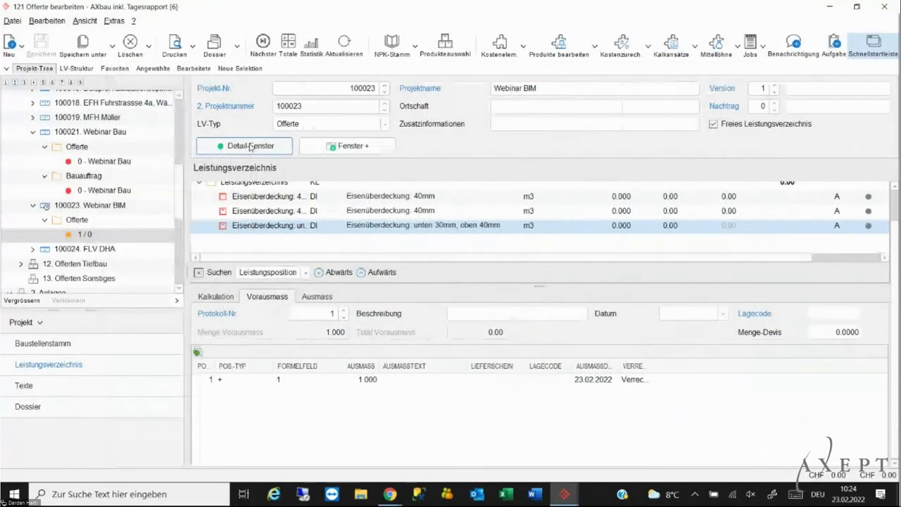
{"action": "left_click", "coordinate": [829, 6]}
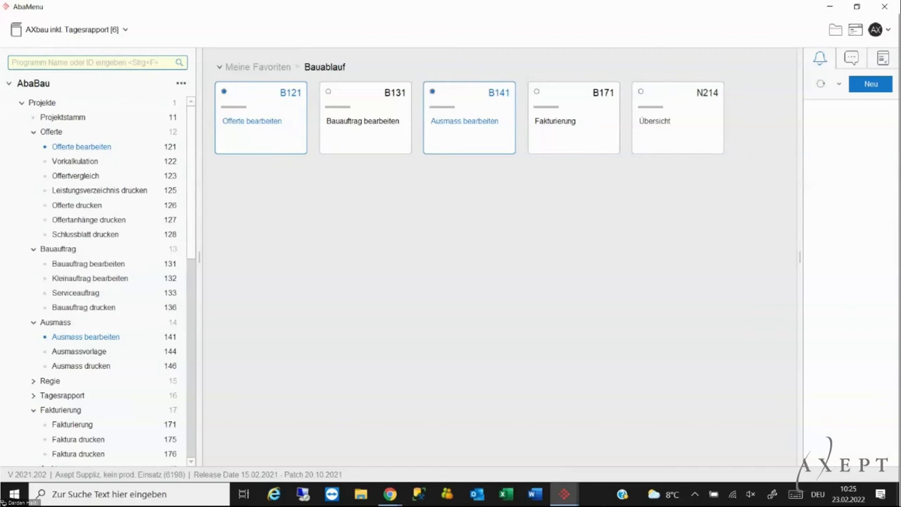
{"action": "left_click", "coordinate": [565, 496]}
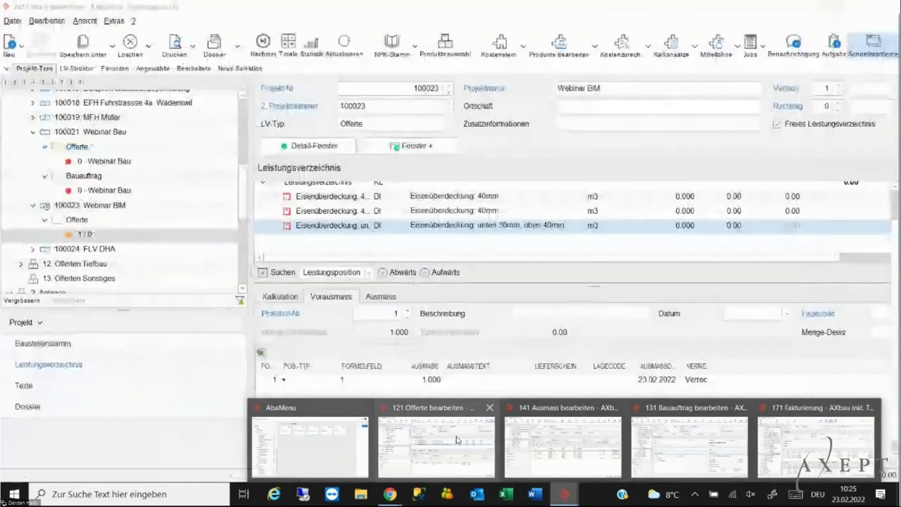
{"action": "left_click", "coordinate": [454, 442]}
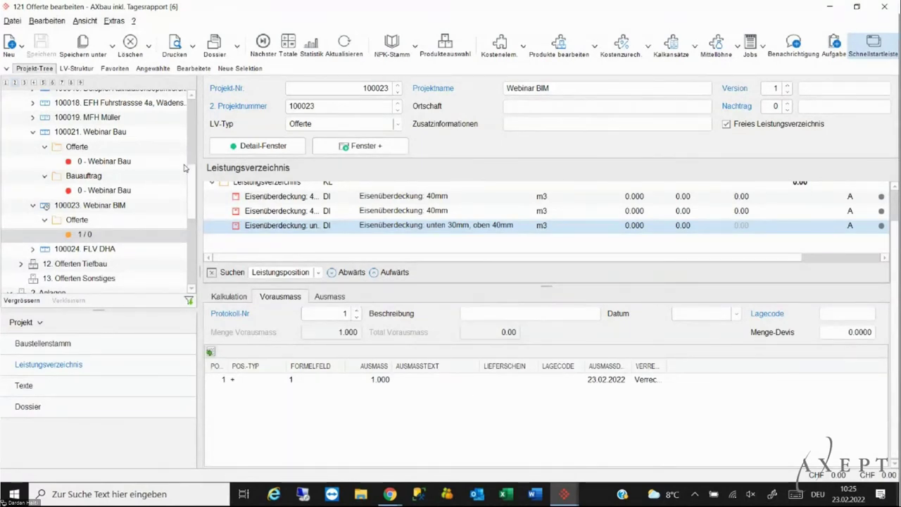
{"action": "left_click", "coordinate": [81, 190]}
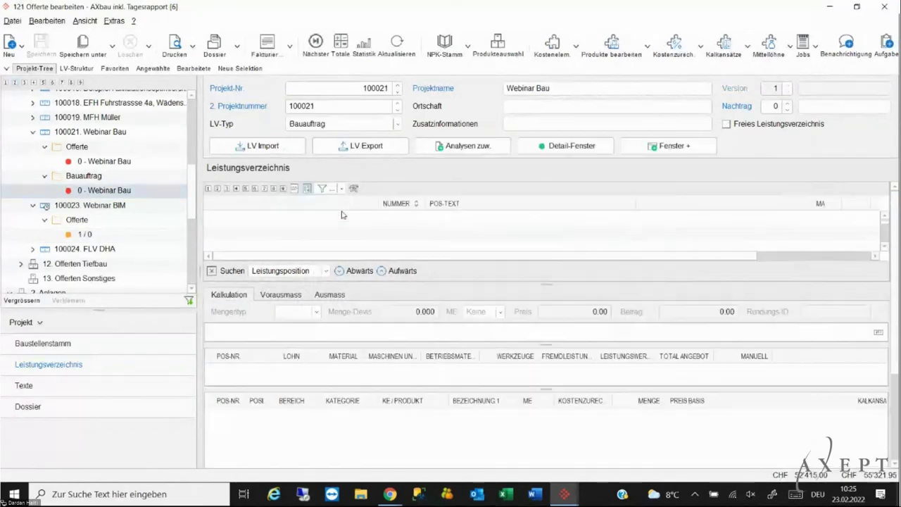
{"action": "left_click_drag", "start_coordinate": [543, 285], "coordinate": [548, 316]}
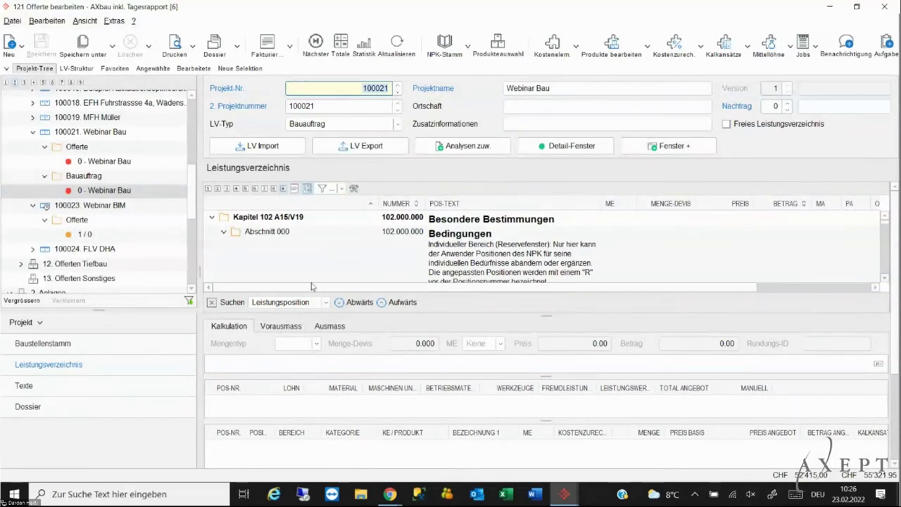
- Switch to 141 Ausmass bearbeiten, show the Leistungsverzeichnis of project 100021 and select position 113.211.002 04 Weiteres
{"action": "mouse_move", "coordinate": [565, 494]}
{"action": "left_click", "coordinate": [563, 440]}
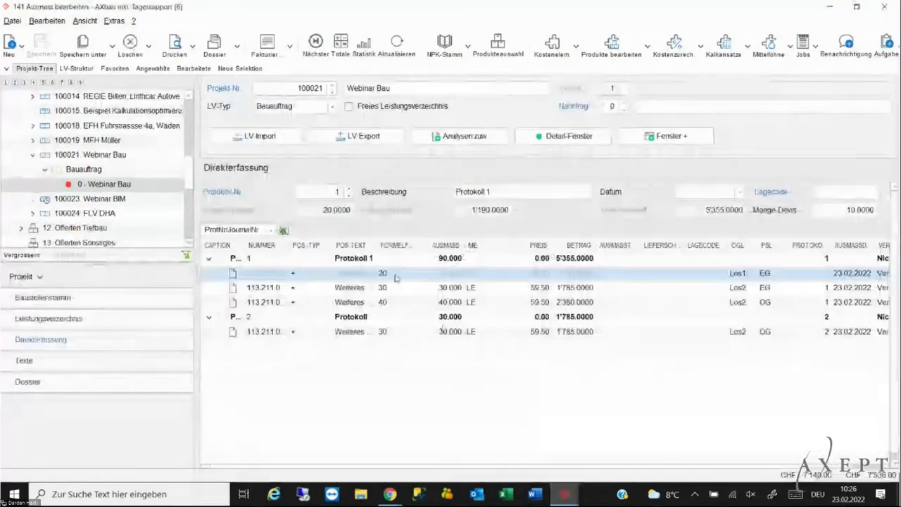
{"action": "left_click", "coordinate": [40, 319]}
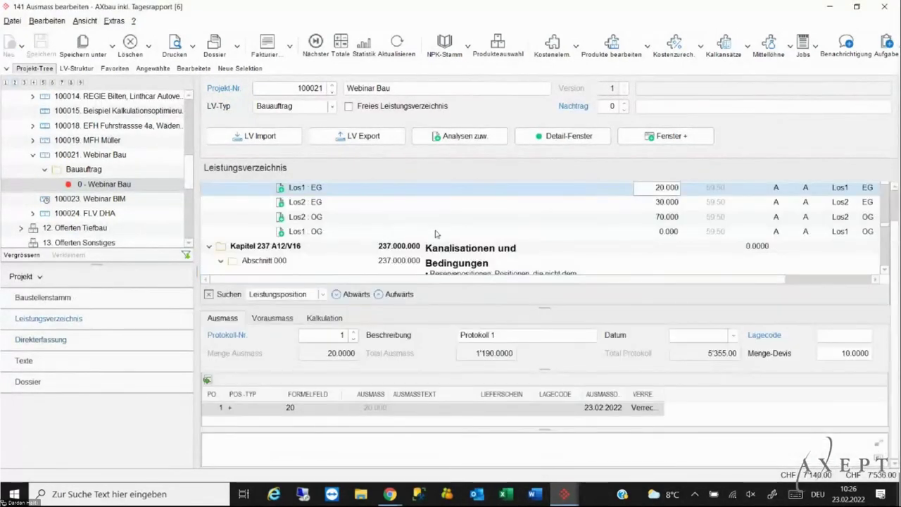
{"action": "scroll", "coordinate": [436, 234], "scroll_direction": "up", "scroll_amount": 10}
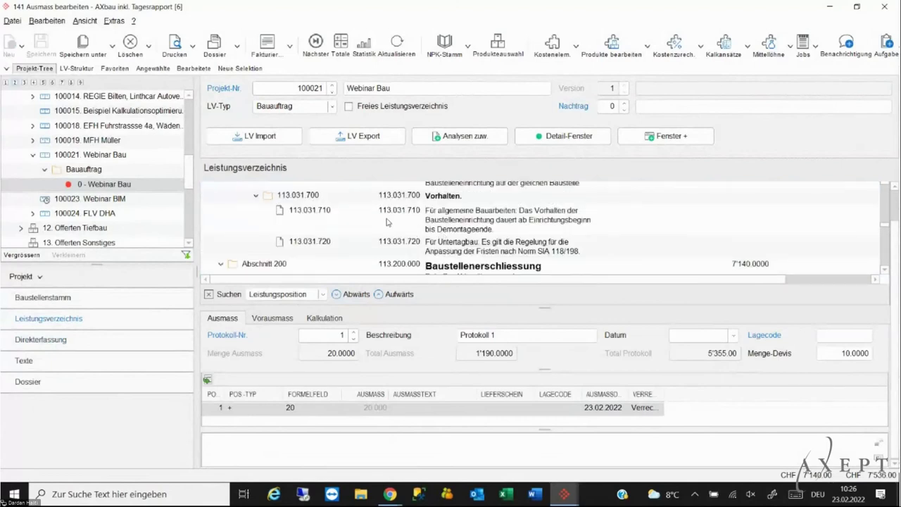
{"action": "left_click", "coordinate": [409, 220]}
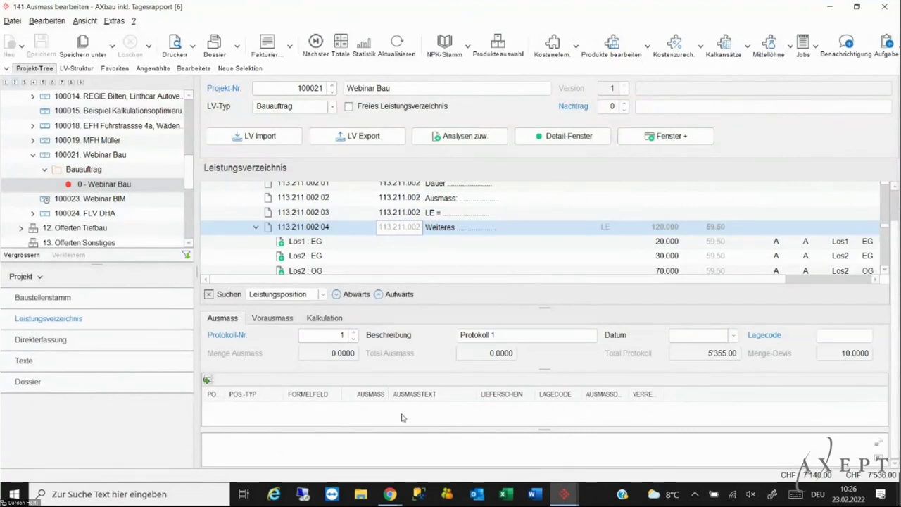
- Enter "Kapitel 102." as the Beschreibung of Ausmass Protokoll 1 and select the Los1 : EG line
{"action": "left_click", "coordinate": [514, 336]}
{"action": "type", "text": "Ka"}
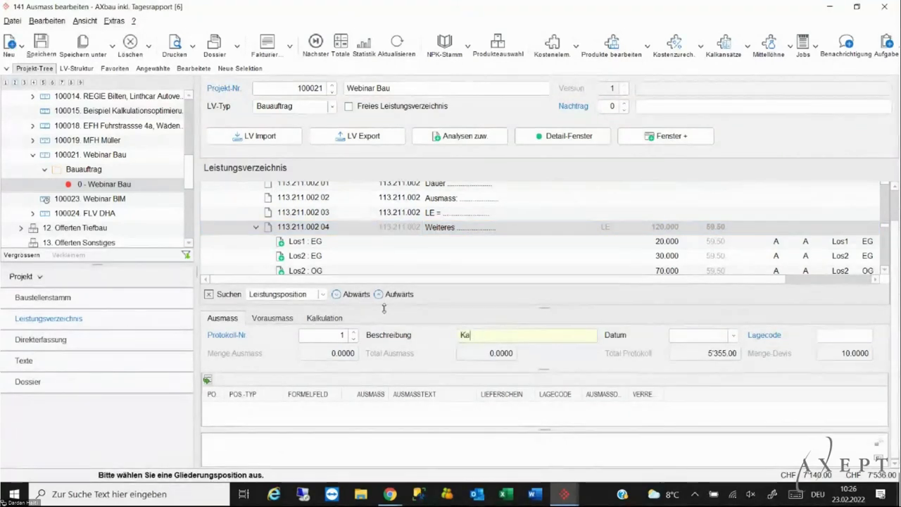
{"action": "type", "text": "pitel 102."}
{"action": "right_click", "coordinate": [329, 420]}
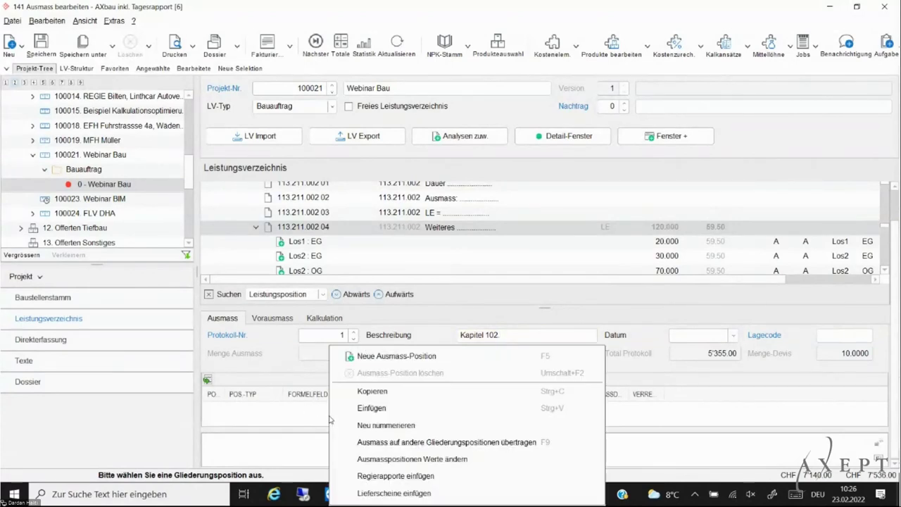
{"action": "left_click", "coordinate": [384, 244]}
{"action": "left_click", "coordinate": [511, 336]}
{"action": "type", "text": "."}
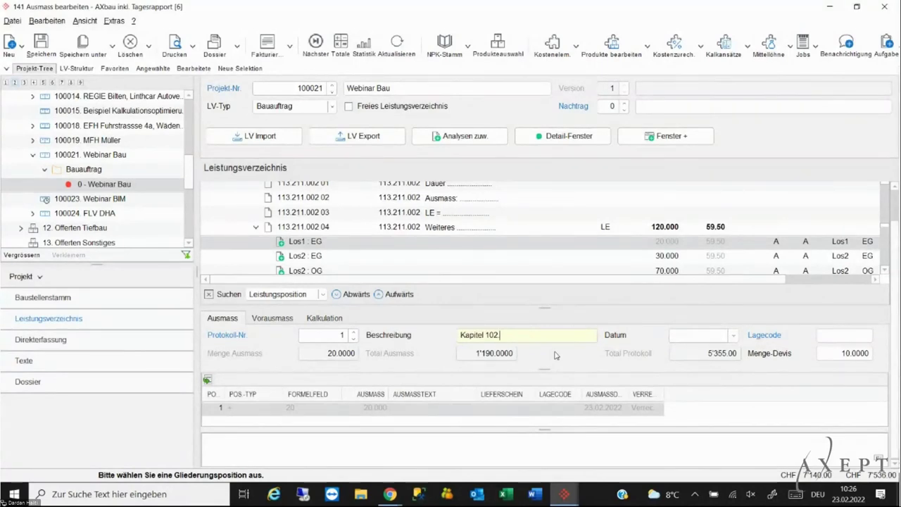
{"action": "key", "text": "BackSpace"}
{"action": "key", "text": "BackSpace"}
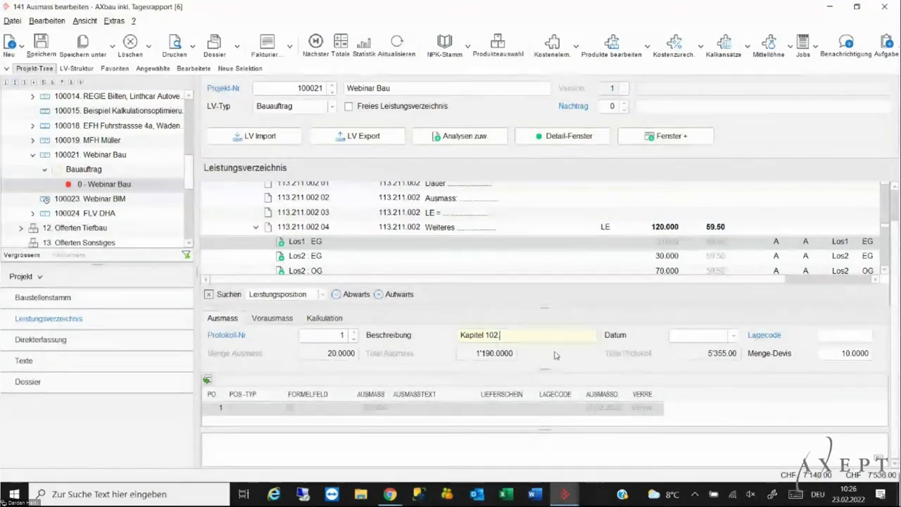
{"action": "key", "text": "BackSpace"}
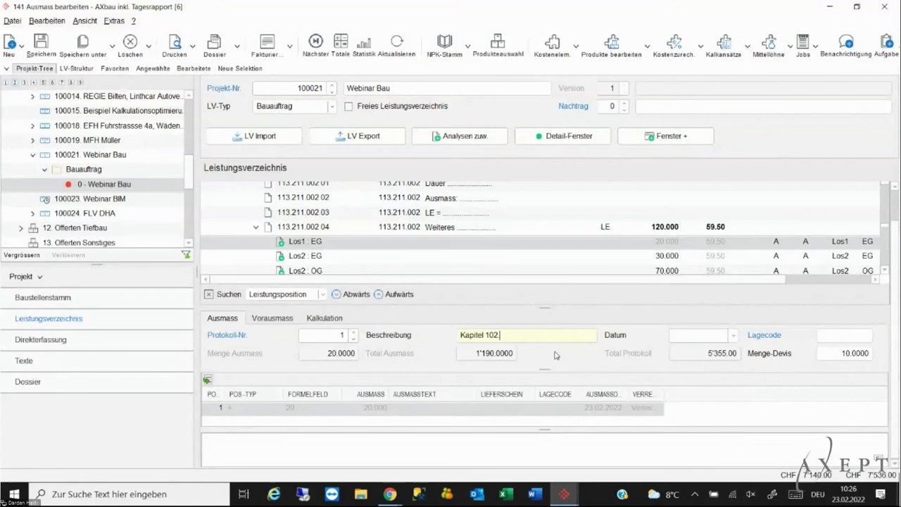
- Switch to the open 171 Fakturierung window
{"action": "left_click", "coordinate": [578, 489]}
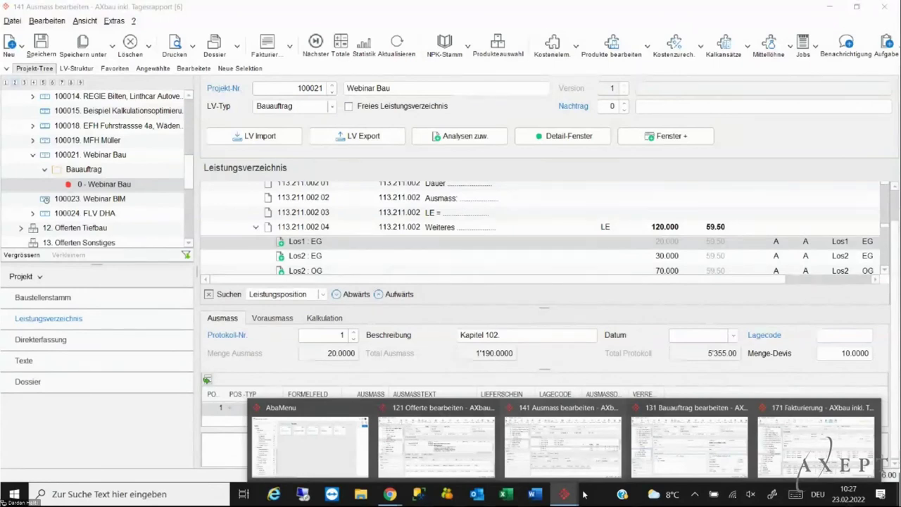
{"action": "left_click", "coordinate": [817, 443]}
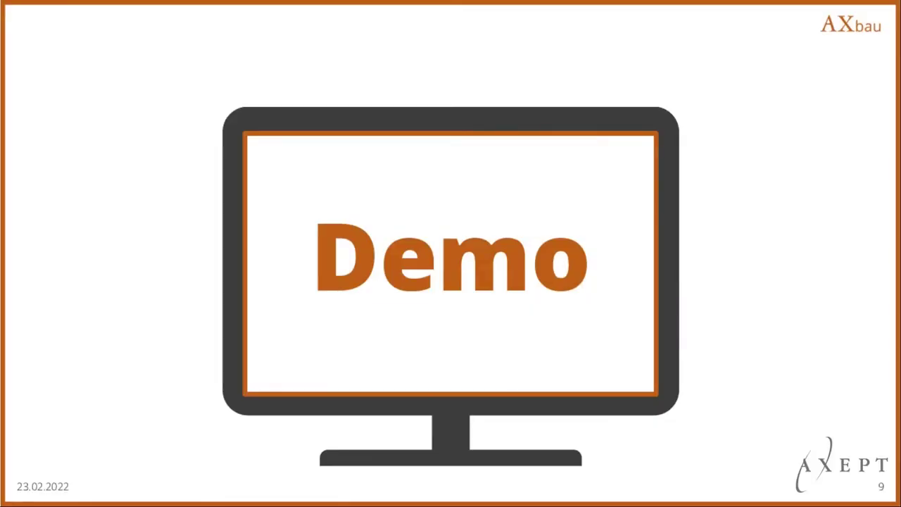
{"action": "key", "text": "Right"}
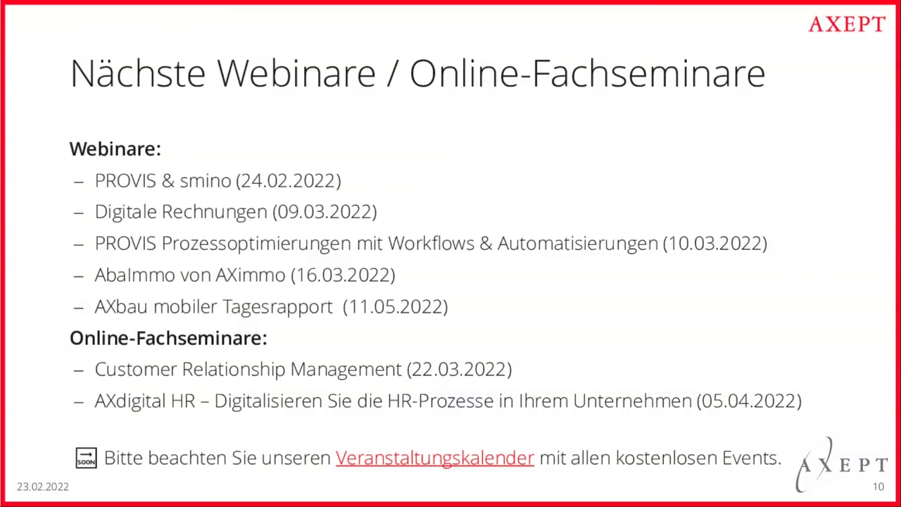